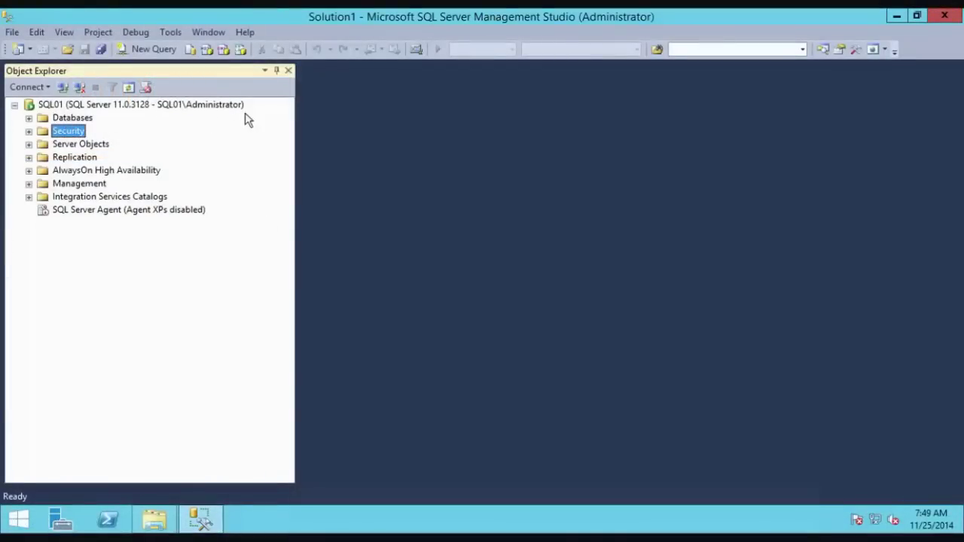
# Step: Confirm SQL01's Security properties are set to SQL Server and Windows Authentication mode
pyautogui.click(203, 105)
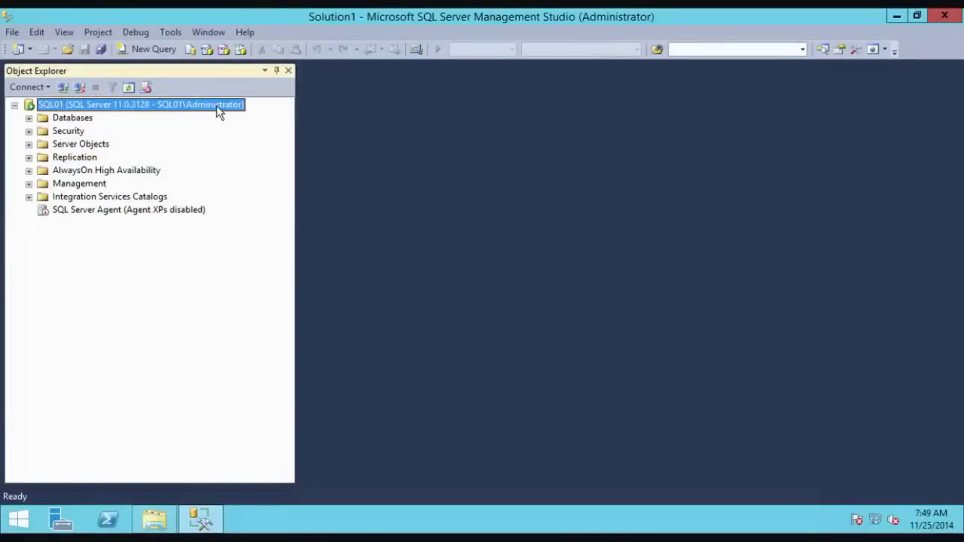
pyautogui.rightClick(178, 103)
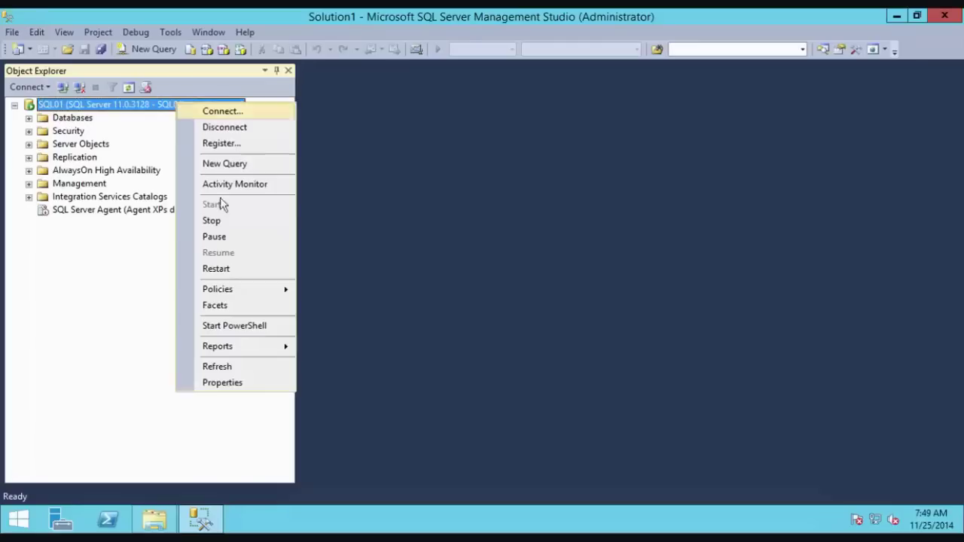
pyautogui.click(222, 382)
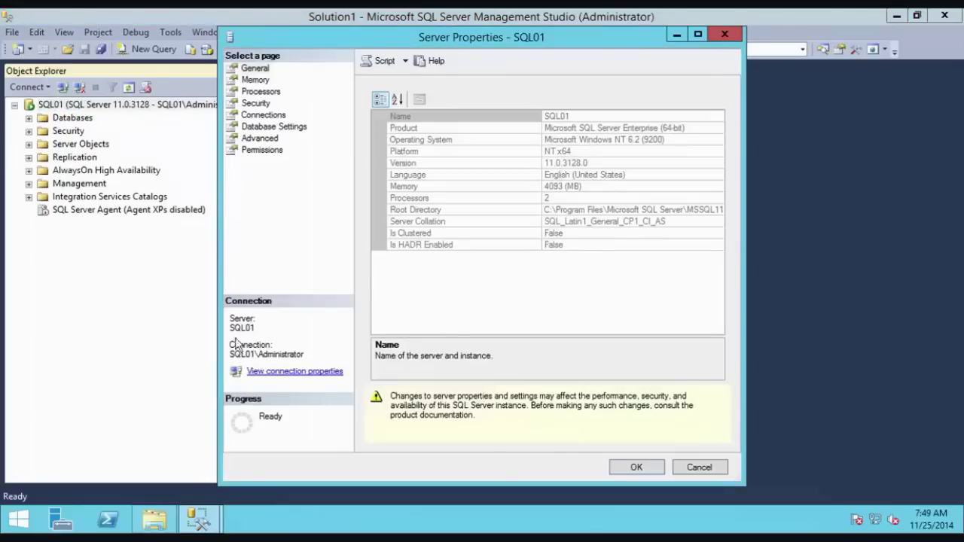
pyautogui.click(253, 104)
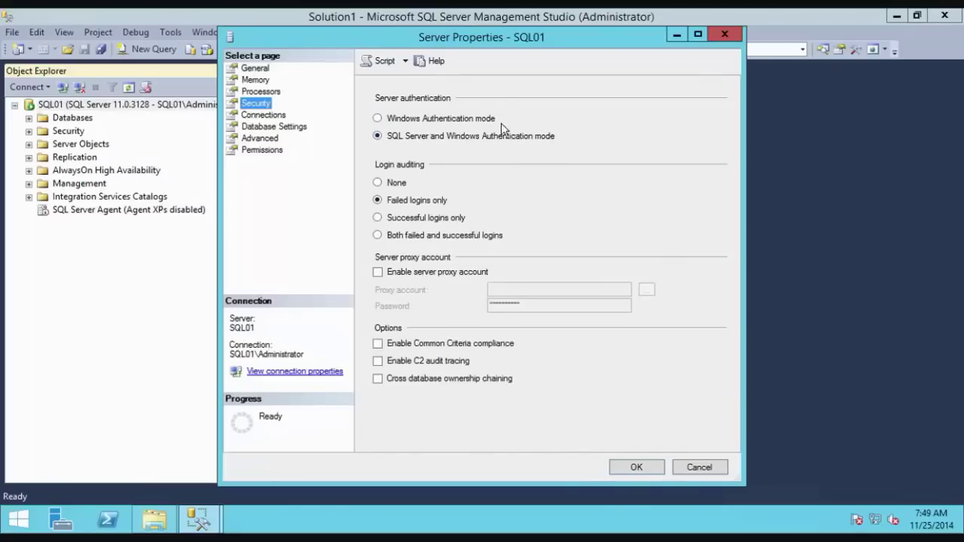
pyautogui.click(626, 468)
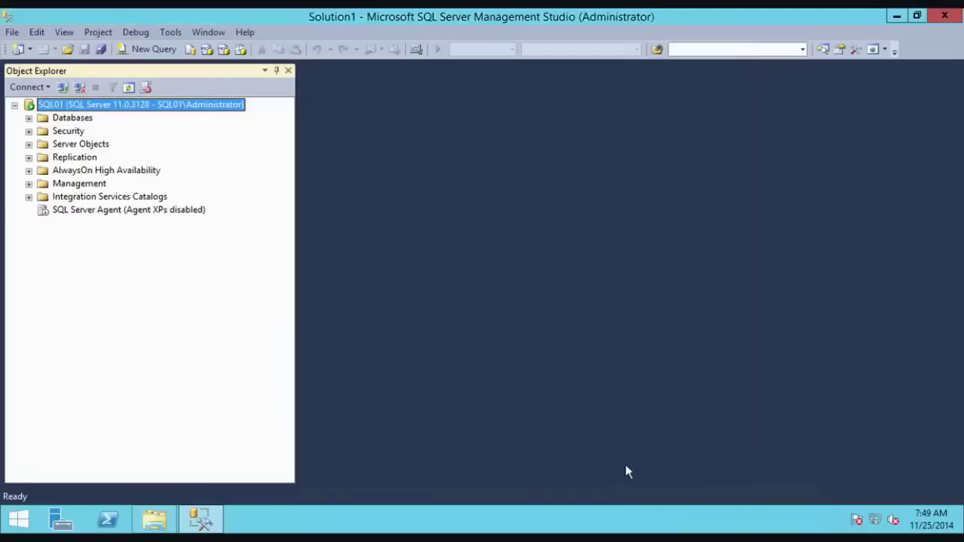
# Step: Connect a new Database Engine session to SQL01 as sa using SQL Server Authentication
pyautogui.click(15, 105)
pyautogui.click(44, 92)
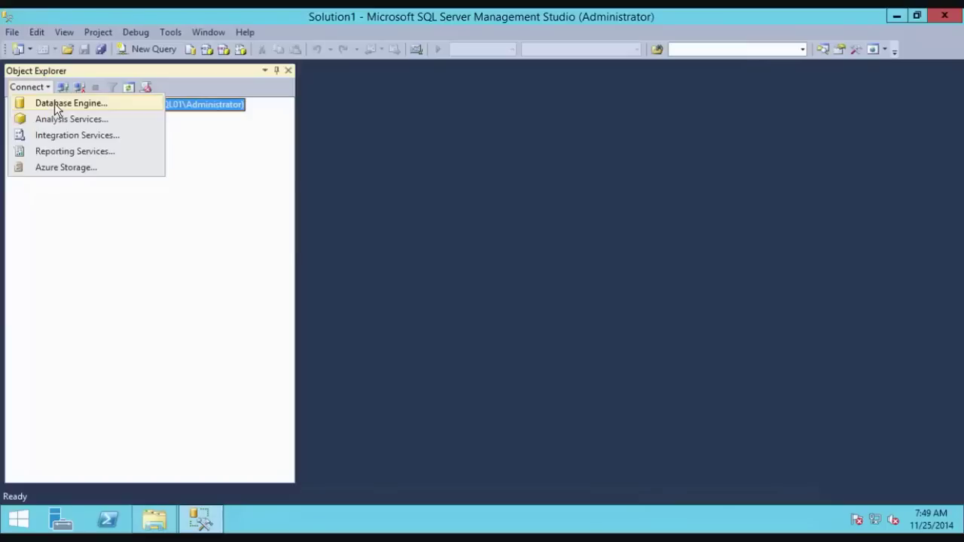
pyautogui.click(54, 103)
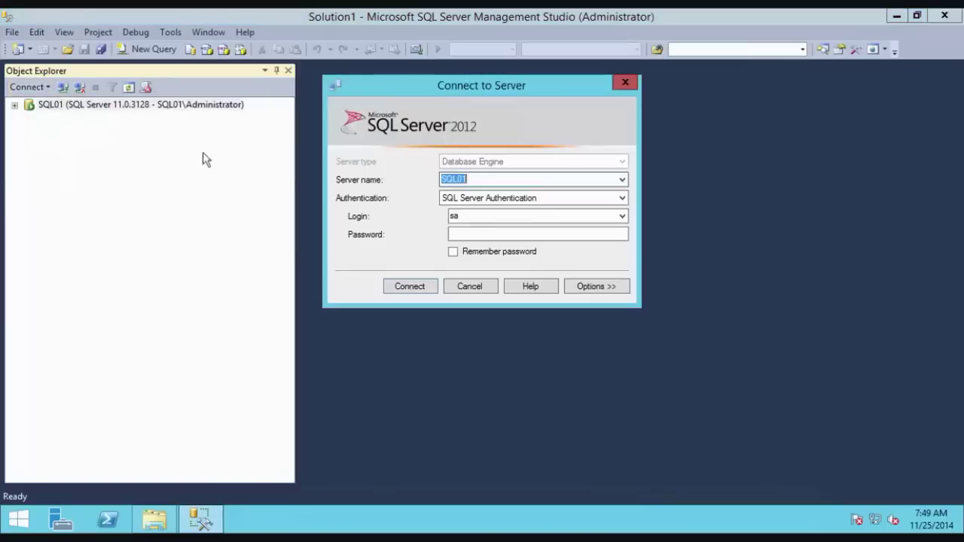
pyautogui.click(481, 207)
pyautogui.click(495, 211)
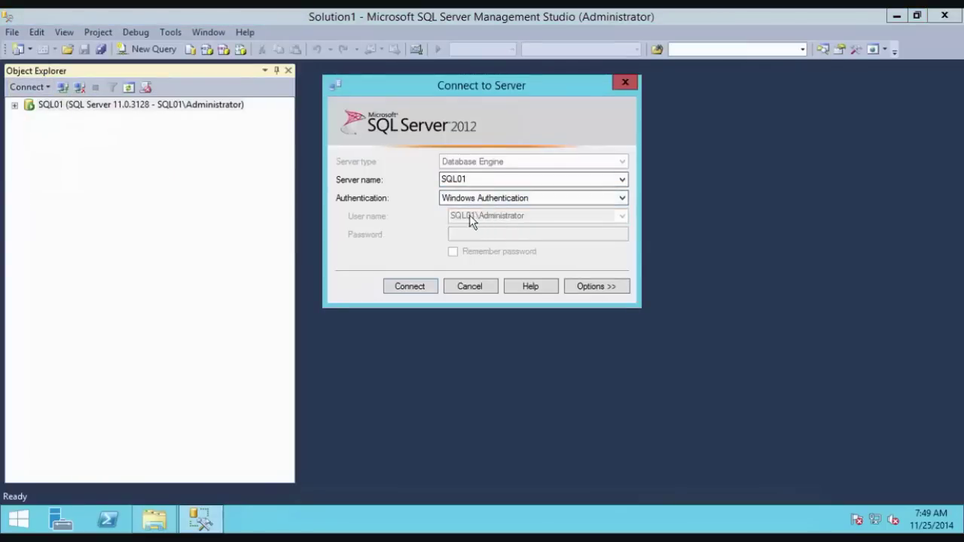
pyautogui.click(488, 198)
pyautogui.click(479, 220)
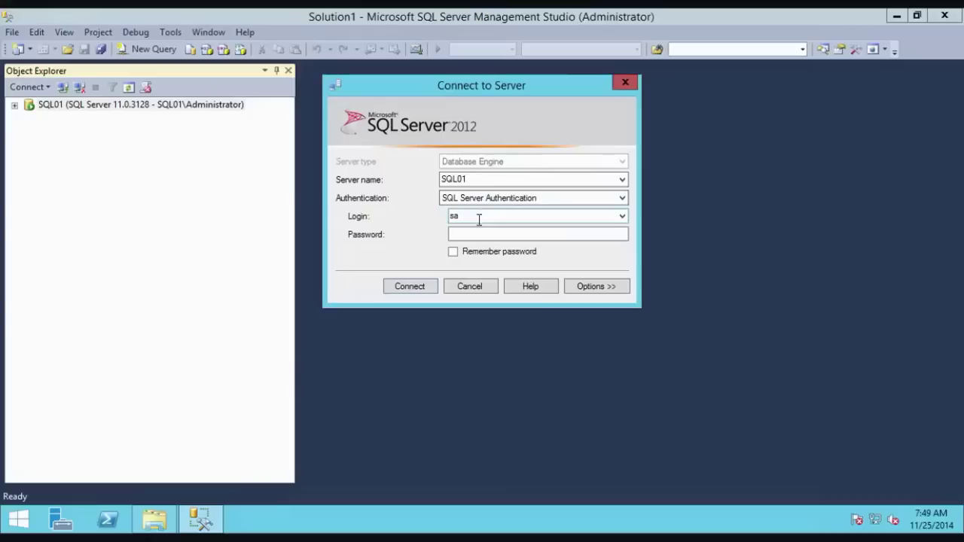
pyautogui.click(482, 234)
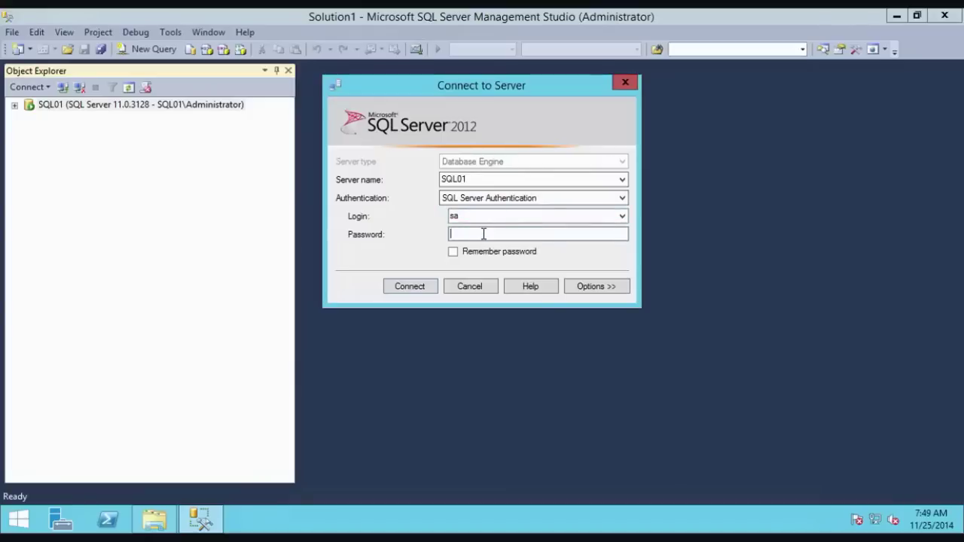
pyautogui.write('******')
pyautogui.press('Return')
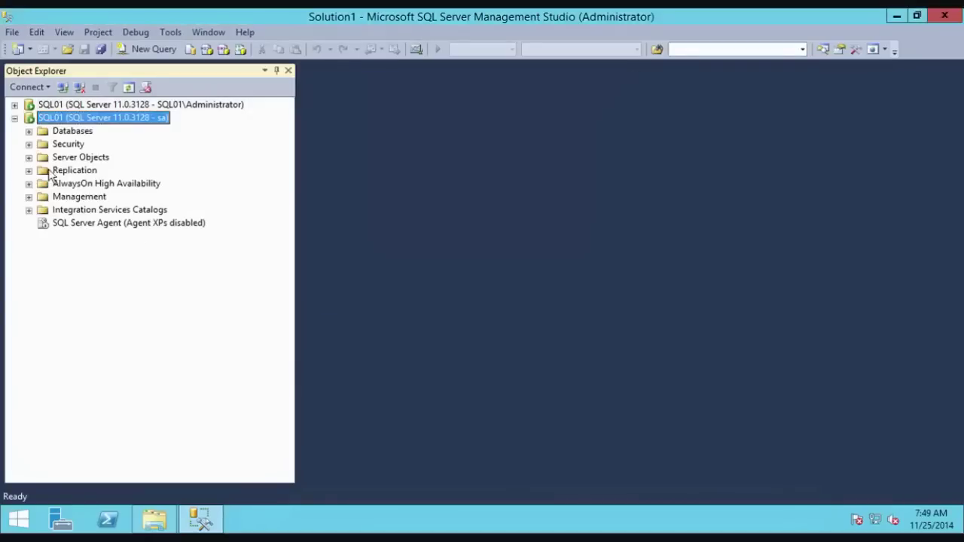
# Step: Expand the Databases folders, then disconnect the sa connection
pyautogui.click(14, 105)
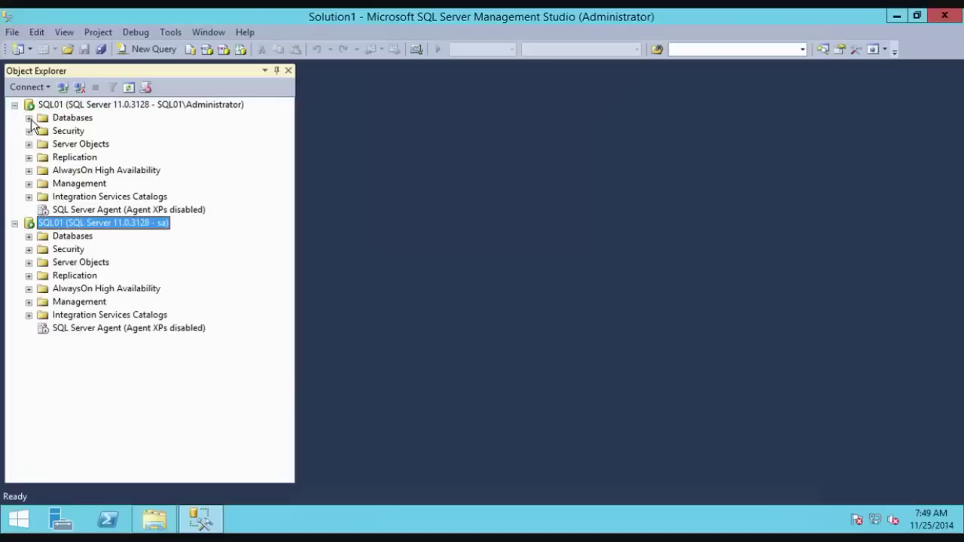
pyautogui.click(29, 118)
pyautogui.click(29, 289)
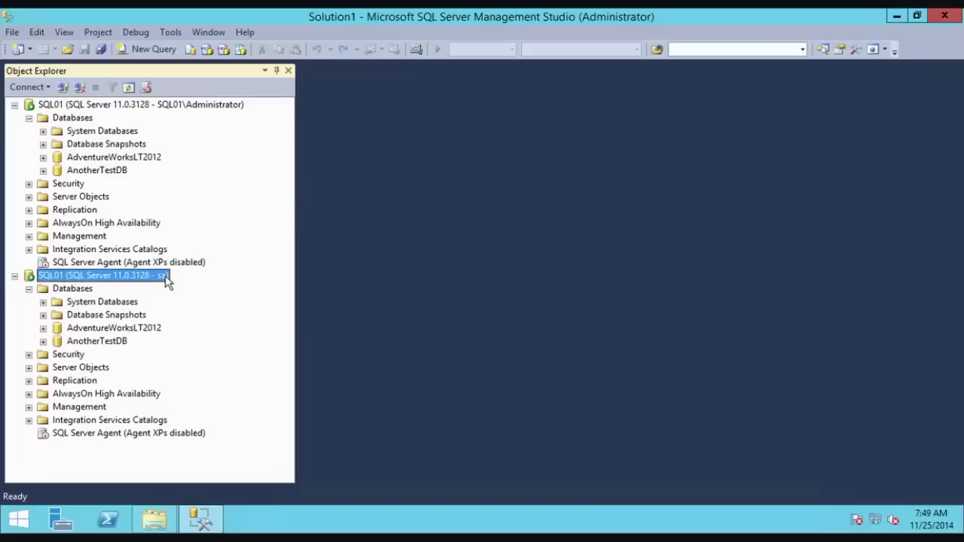
pyautogui.rightClick(106, 278)
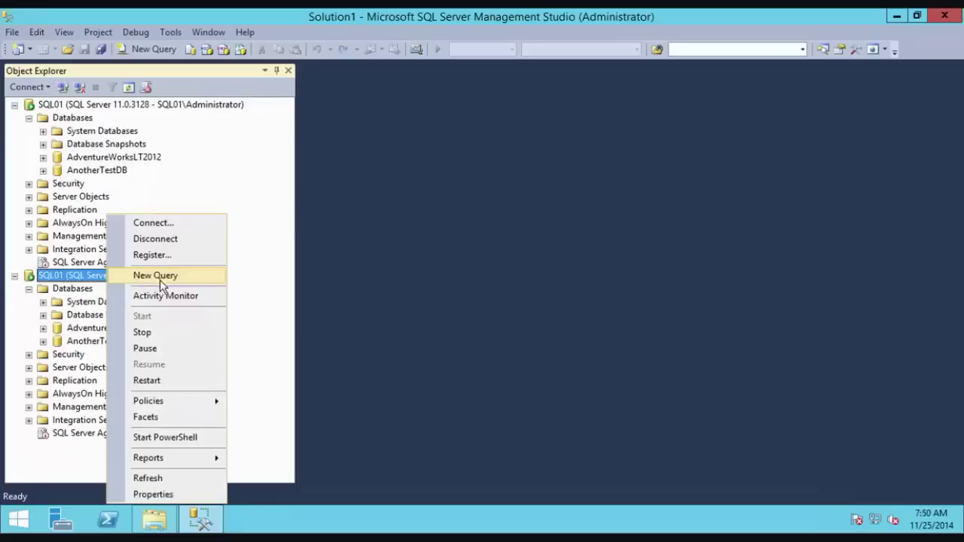
pyautogui.click(166, 240)
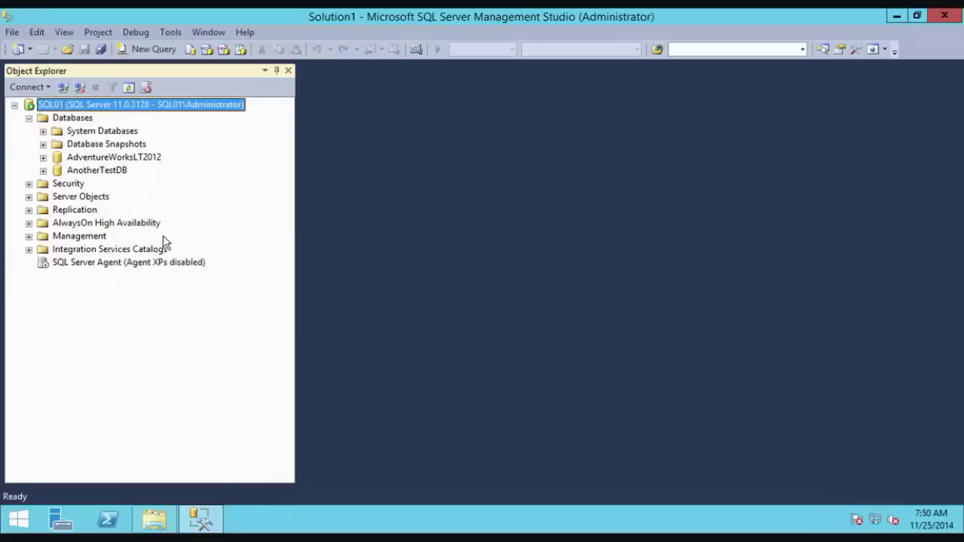
# Step: Expand server Security to review the sa and SQL01\Administrator logins
pyautogui.click(29, 118)
pyautogui.click(29, 132)
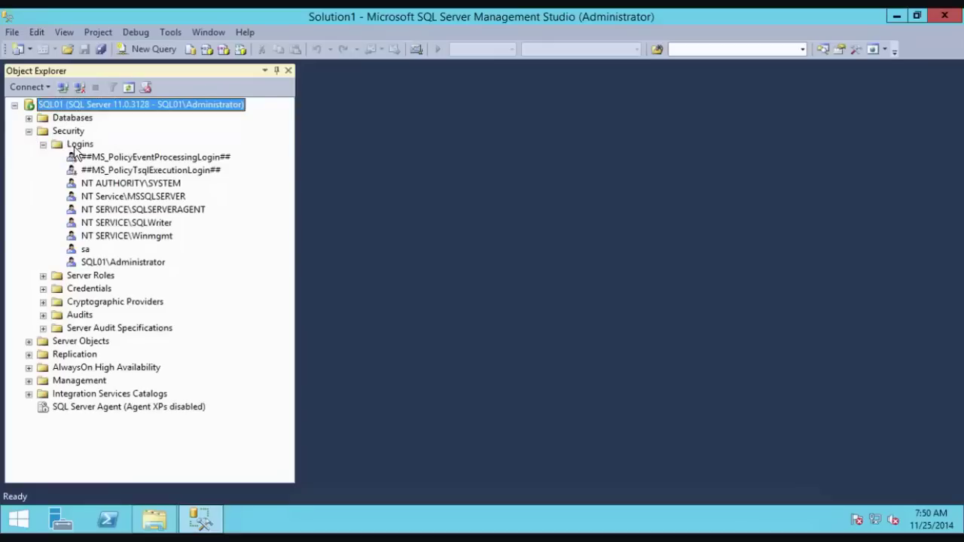
pyautogui.click(87, 249)
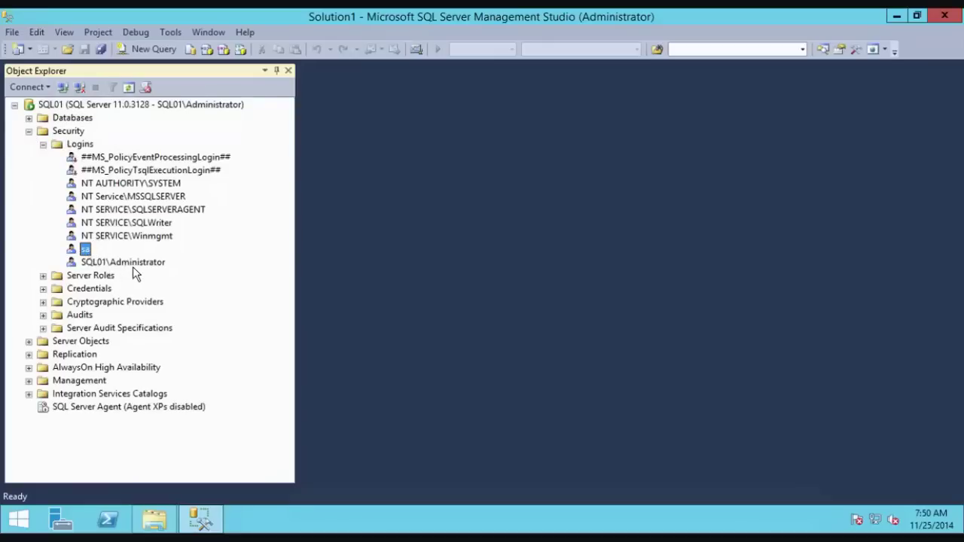
pyautogui.click(136, 261)
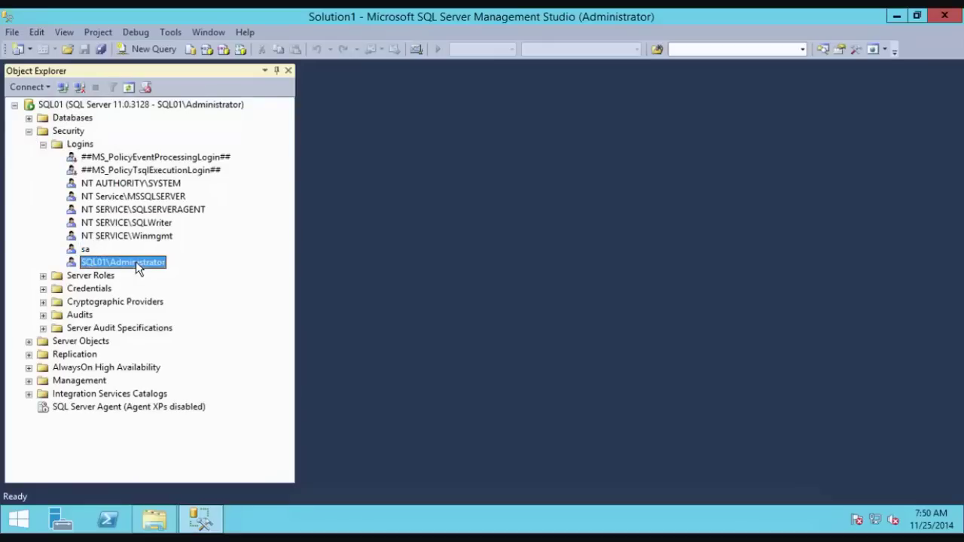
pyautogui.click(43, 144)
pyautogui.rightClick(96, 146)
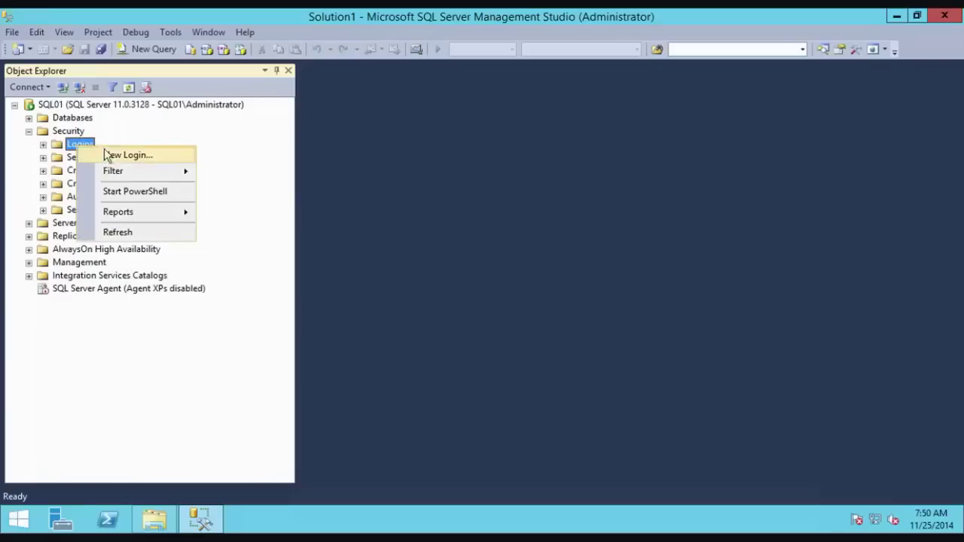
# Step: Start a new SQL Server-authenticated login and enter its name and password
pyautogui.click(124, 153)
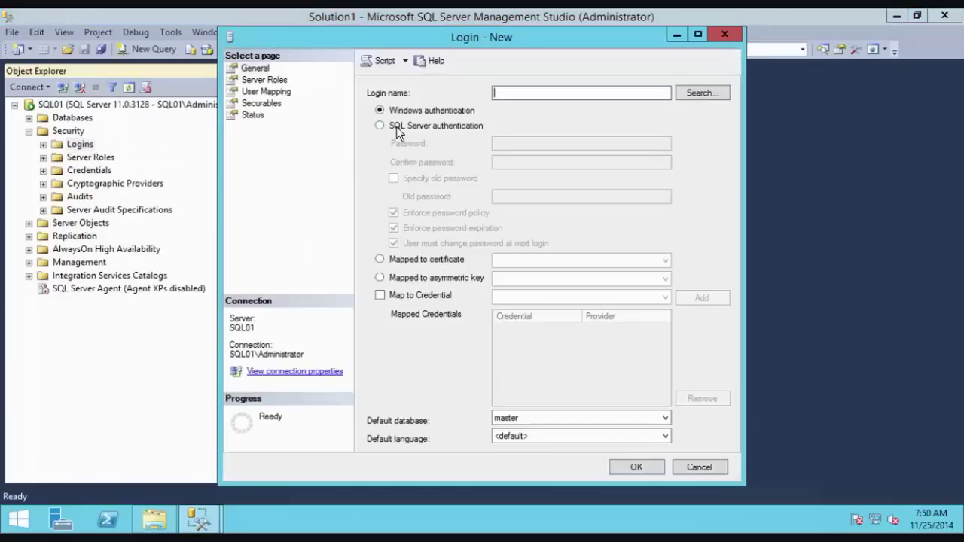
pyautogui.click(380, 126)
pyautogui.click(627, 93)
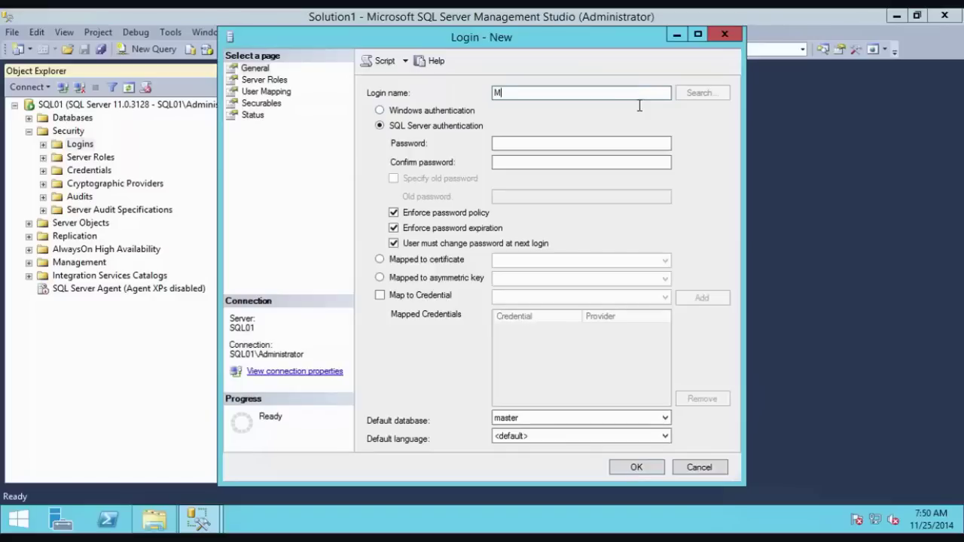
pyautogui.press('Tab')
pyautogui.press('Tab')
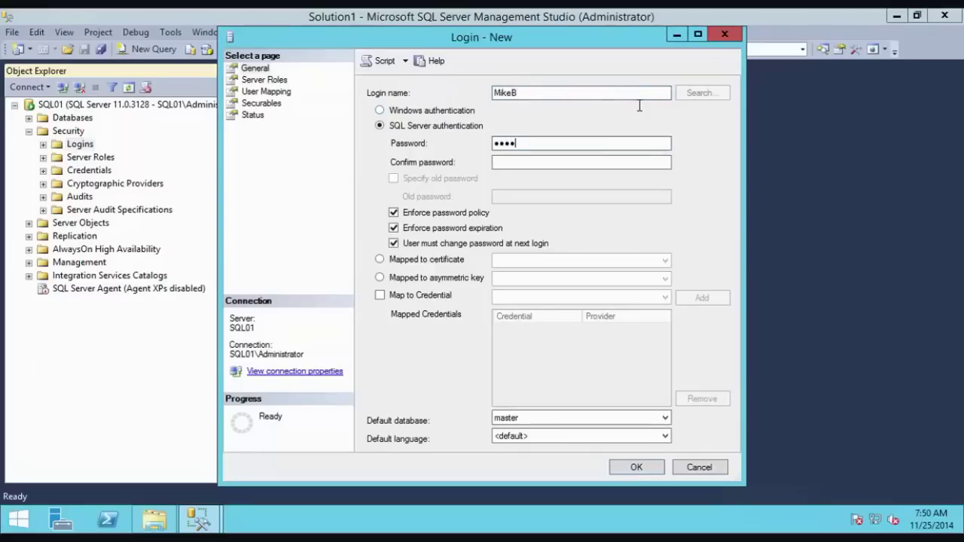
pyautogui.write('••••••••••')
pyautogui.press('Tab')
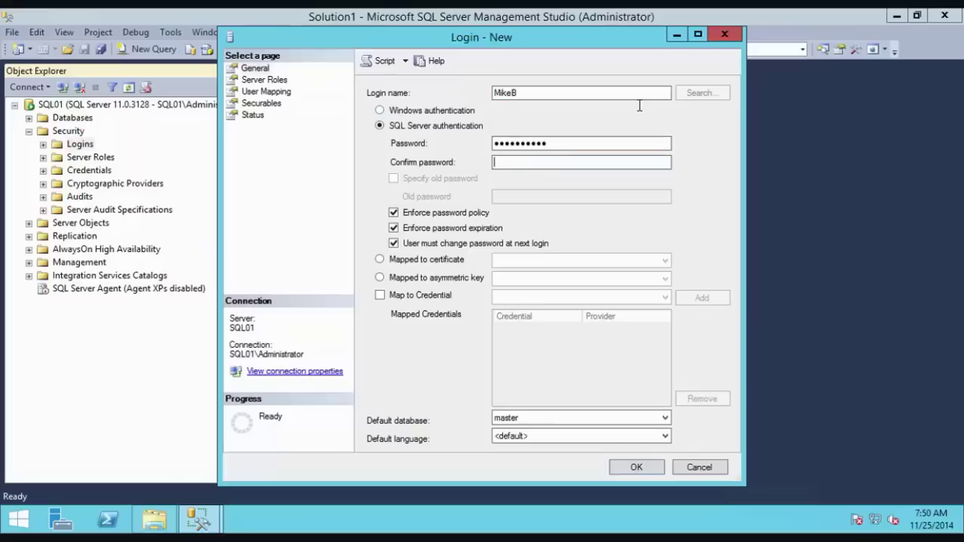
pyautogui.write('••••••')
pyautogui.press('Tab')
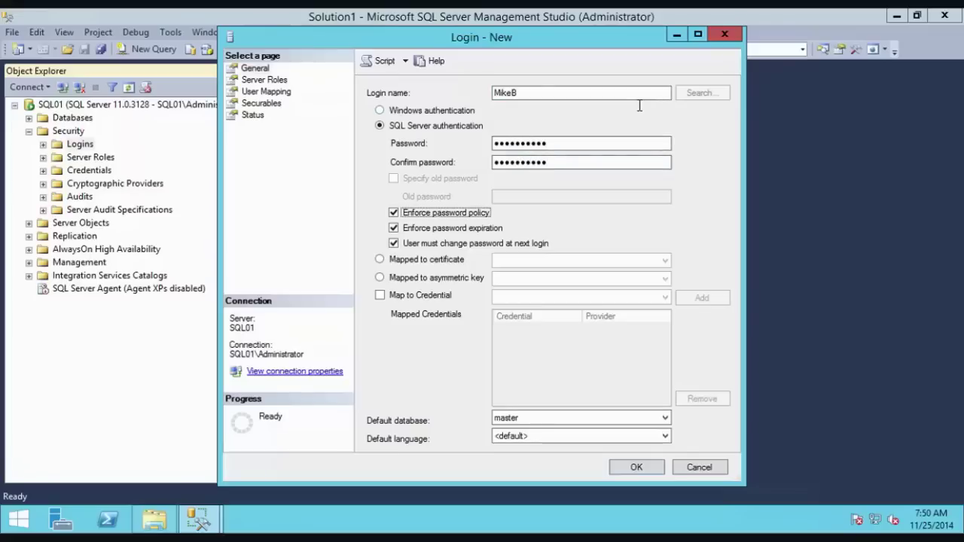
pyautogui.press('Tab')
pyautogui.press('Tab')
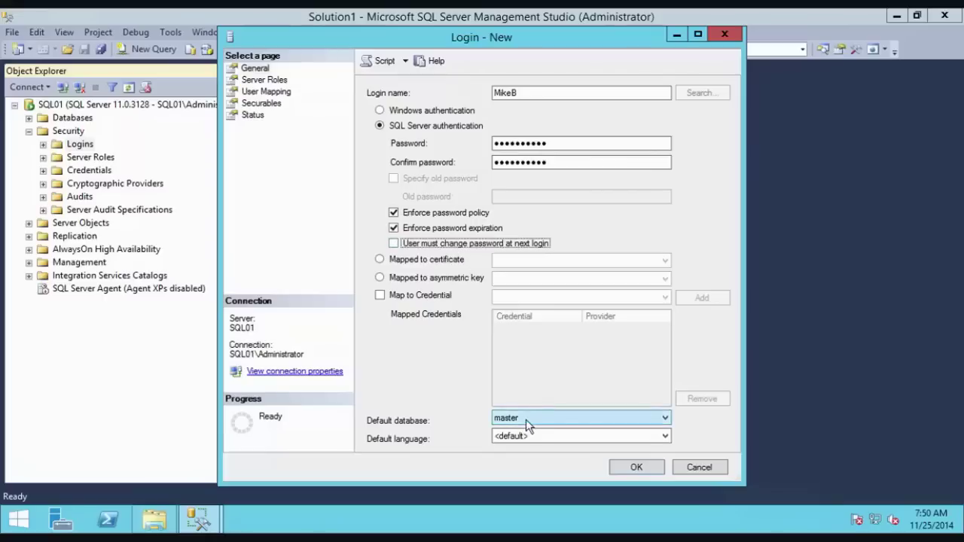
# Step: Set the login's default database to AnotherTestDB and create it
pyautogui.click(563, 418)
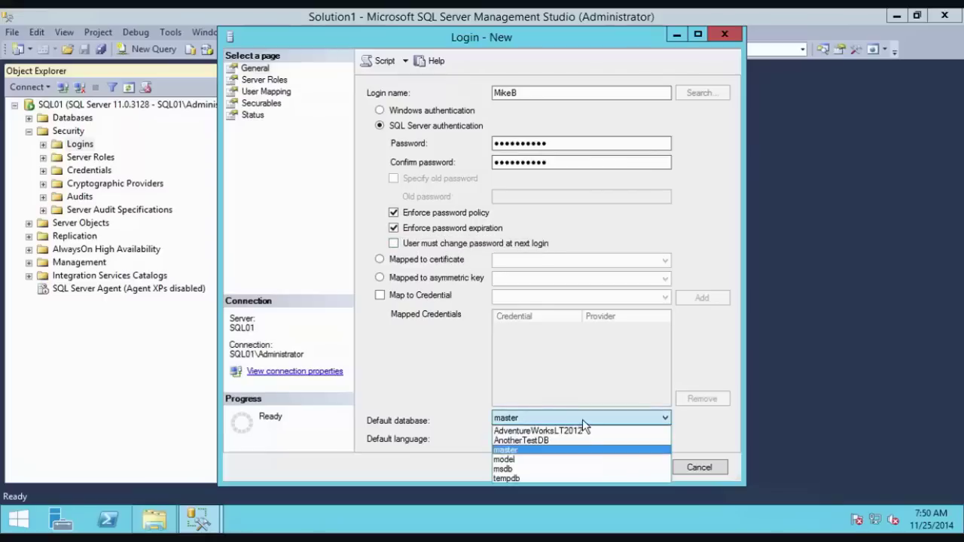
pyautogui.click(547, 447)
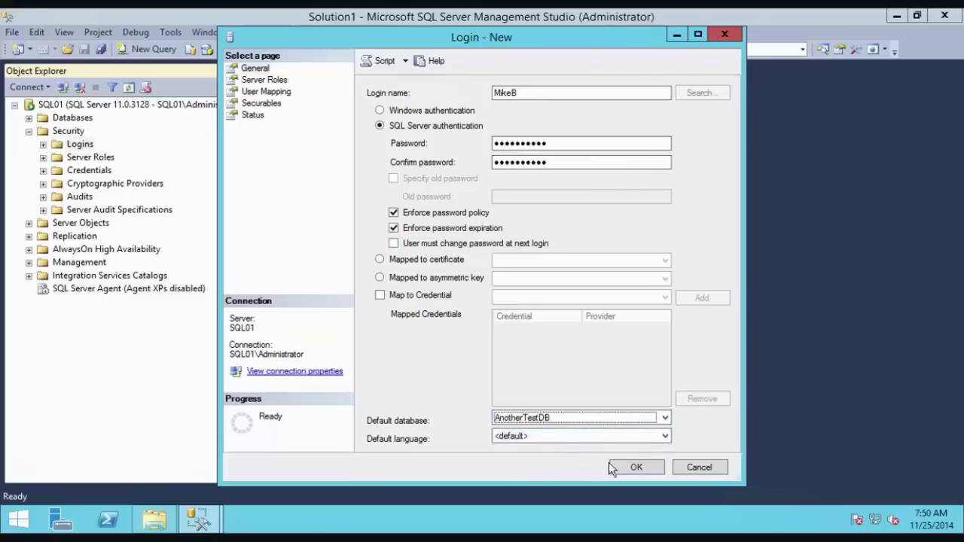
pyautogui.click(635, 467)
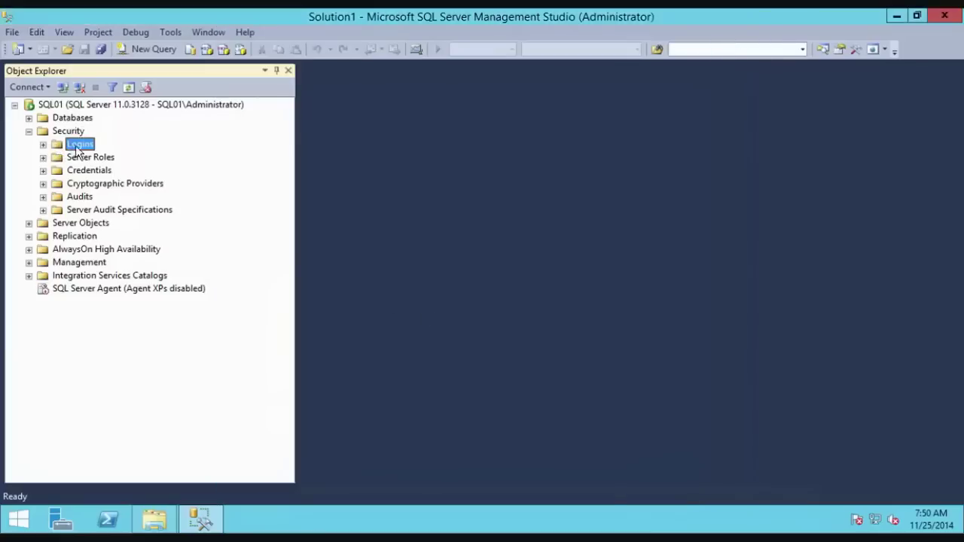
pyautogui.click(58, 521)
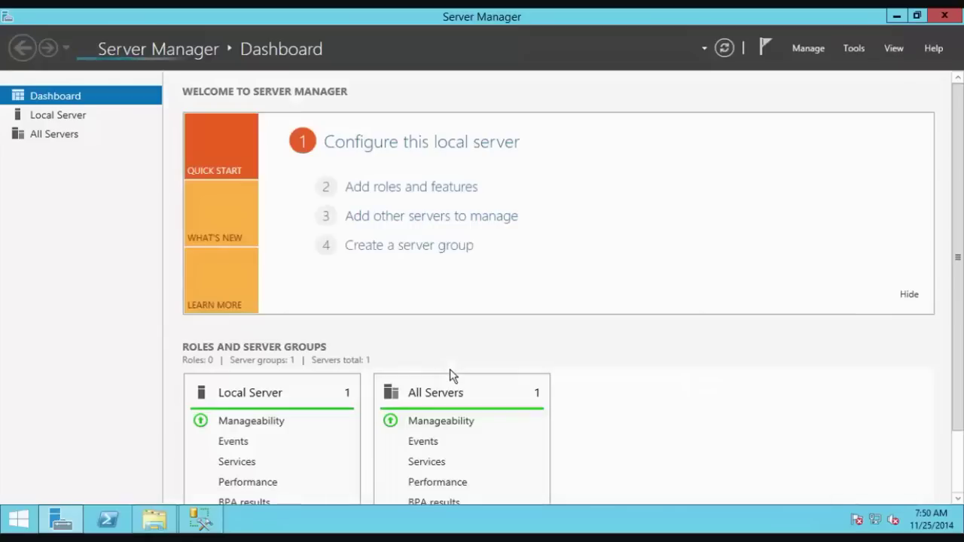
# Step: Open Computer Management's local Users list and start a new user
pyautogui.click(850, 49)
pyautogui.click(842, 84)
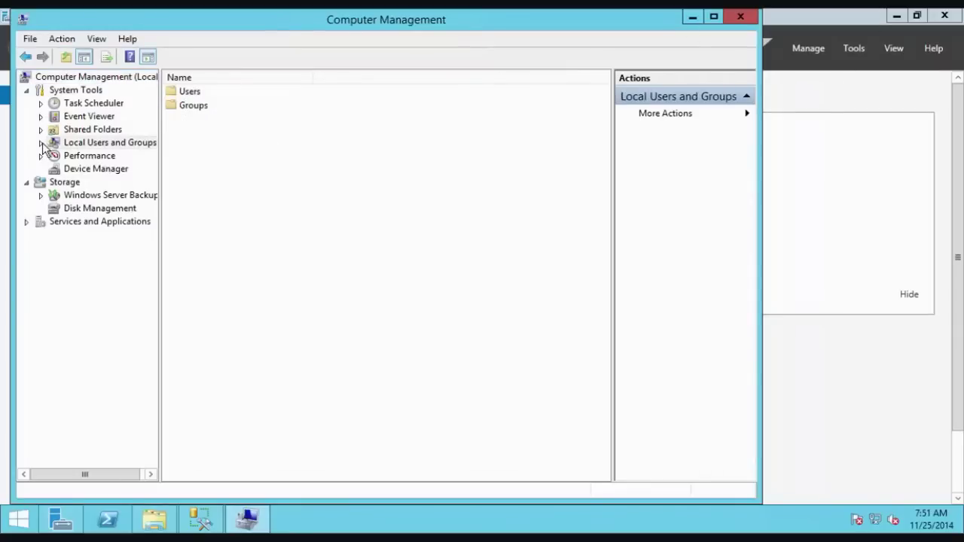
pyautogui.click(42, 142)
pyautogui.click(86, 157)
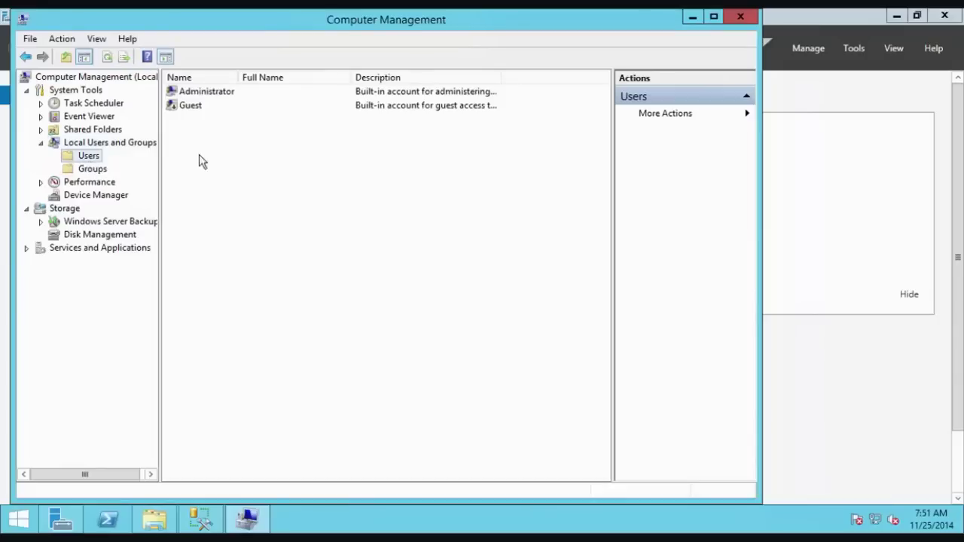
pyautogui.rightClick(94, 161)
pyautogui.click(133, 165)
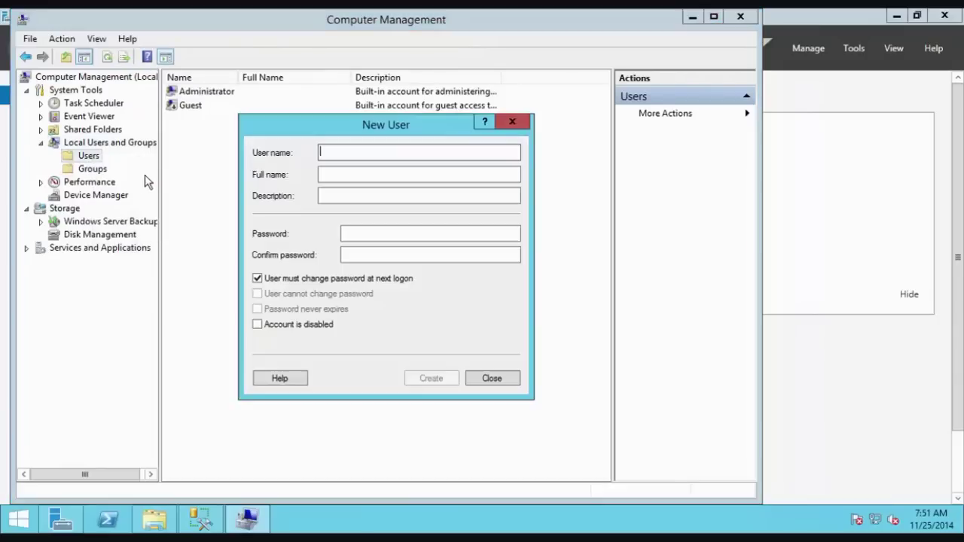
# Step: Create the local user with a never-expiring password and no forced change at logon
pyautogui.write('JoeF')
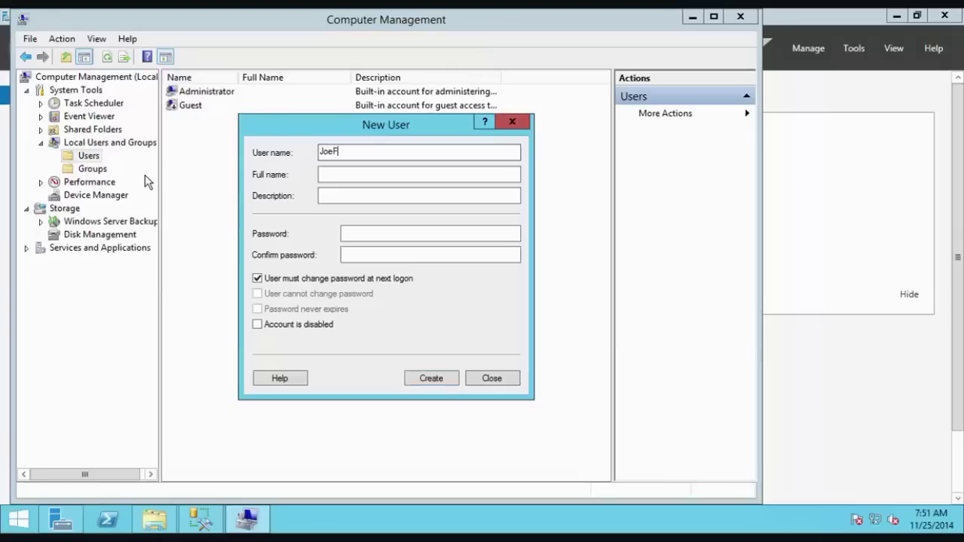
pyautogui.press('Tab')
pyautogui.press('Tab')
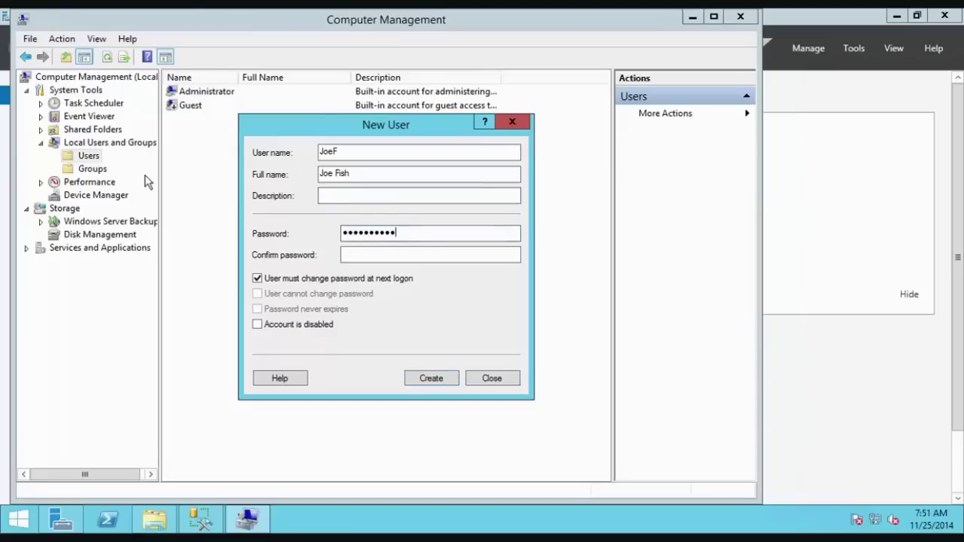
pyautogui.press('Tab')
pyautogui.press('Tab')
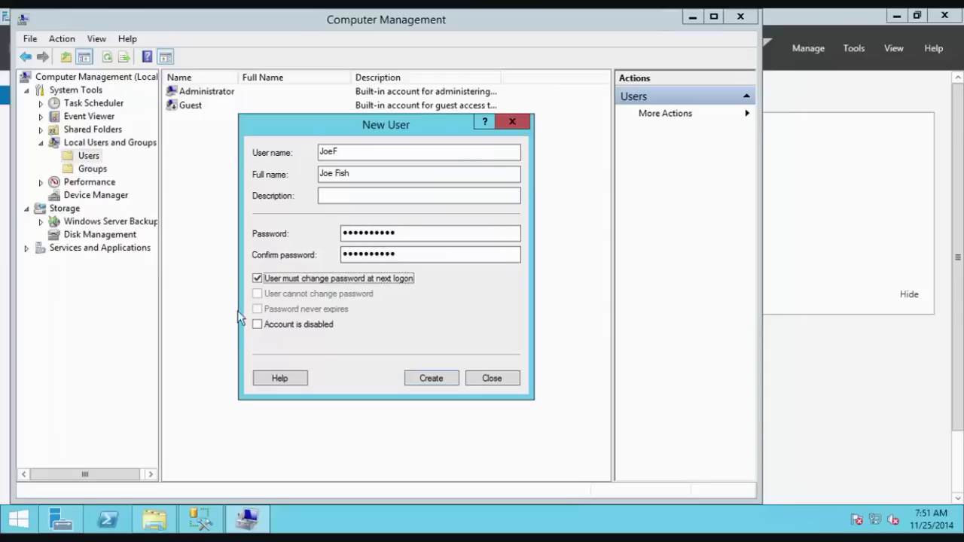
pyautogui.press('space')
pyautogui.click(303, 309)
pyautogui.click(433, 379)
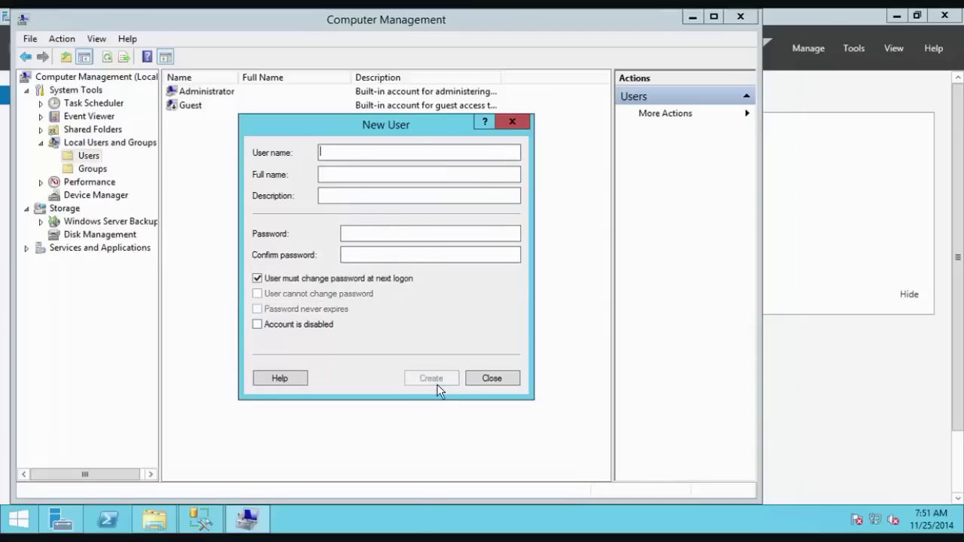
pyautogui.click(491, 378)
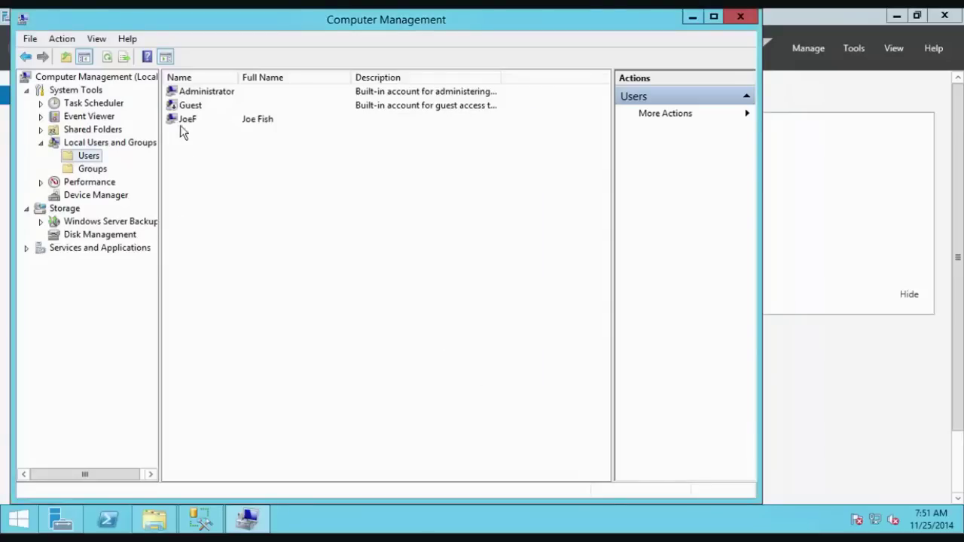
pyautogui.click(742, 18)
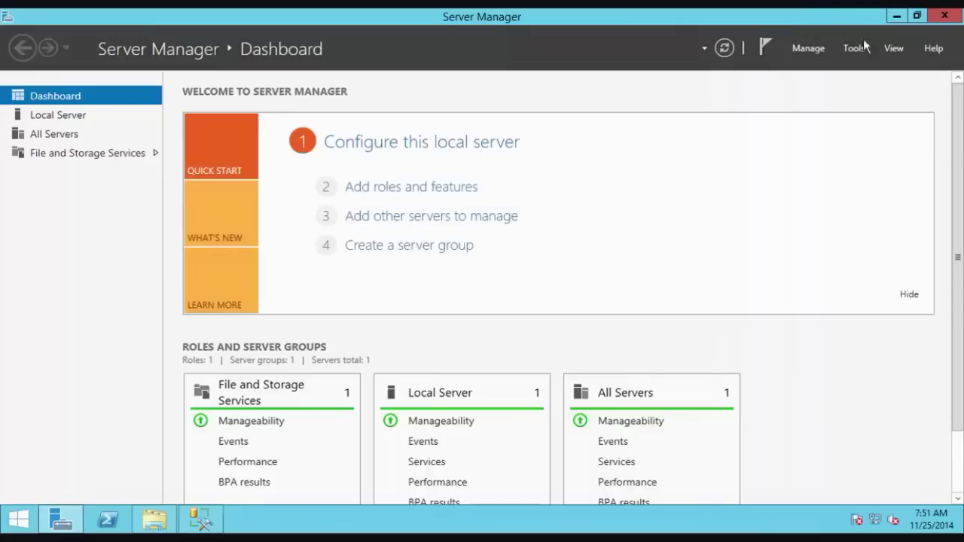
# Step: Create a Windows login for the new local user, defaulting to AdventureWorksLT2012
pyautogui.click(944, 15)
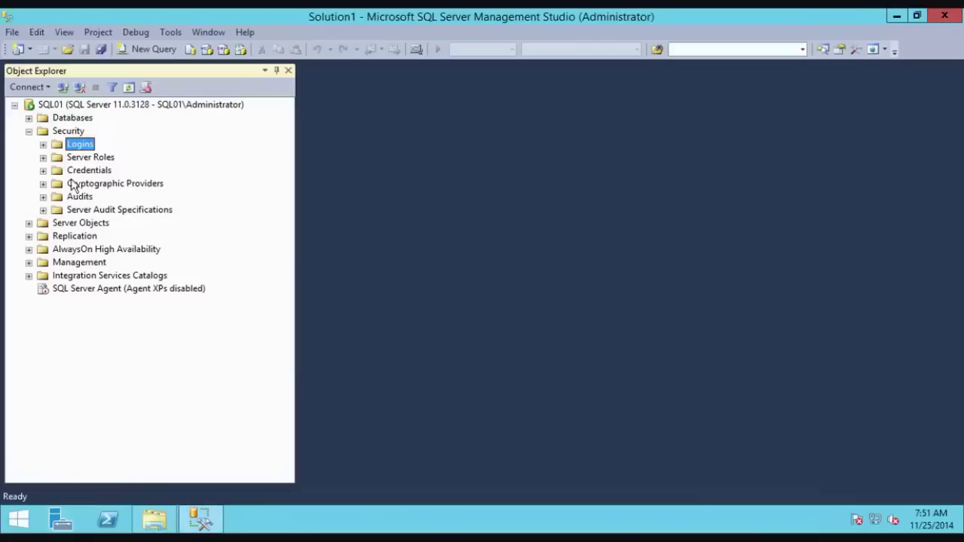
pyautogui.rightClick(79, 145)
pyautogui.click(132, 154)
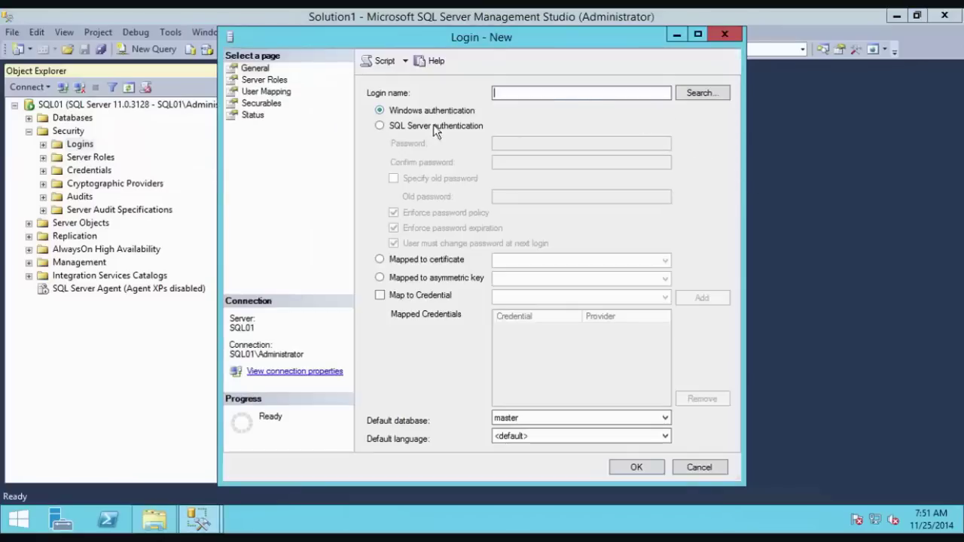
pyautogui.click(698, 93)
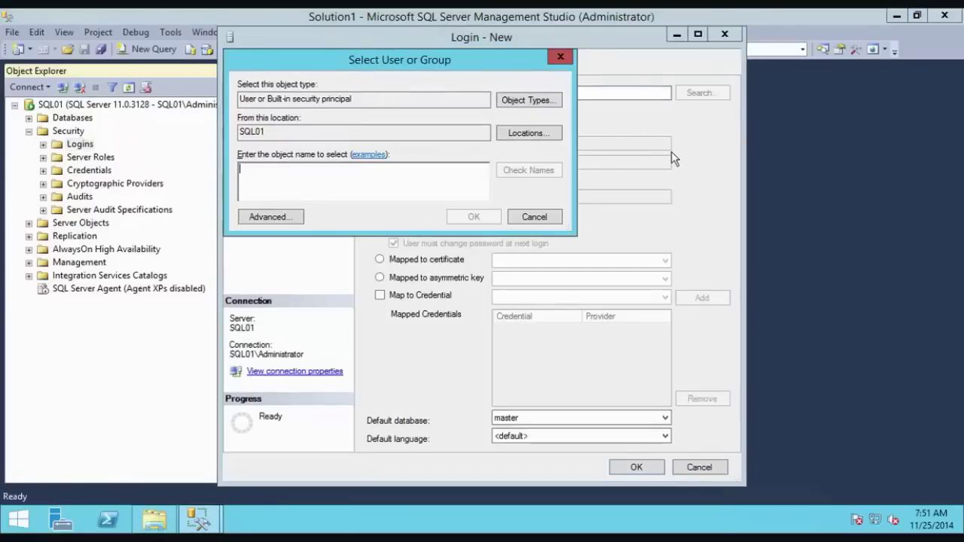
pyautogui.write('JoeF')
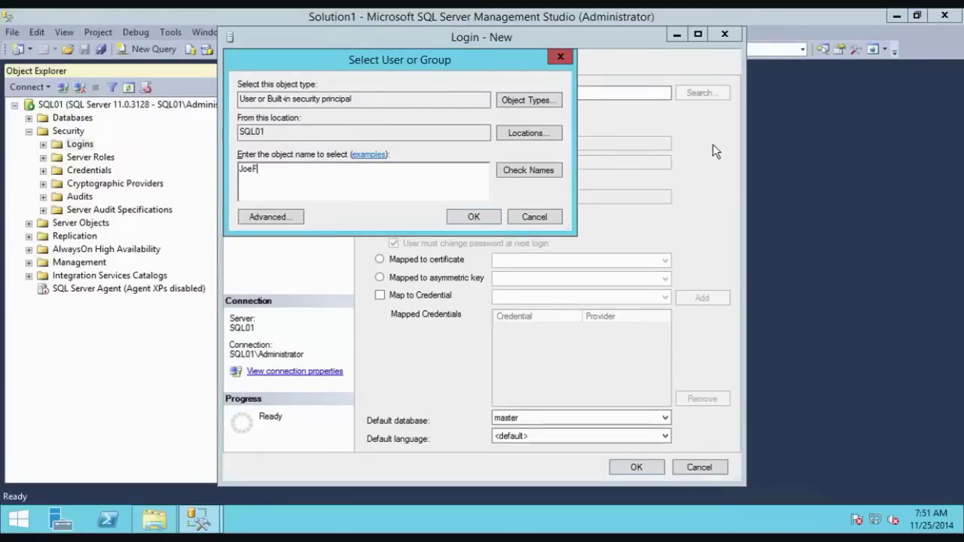
pyautogui.click(541, 171)
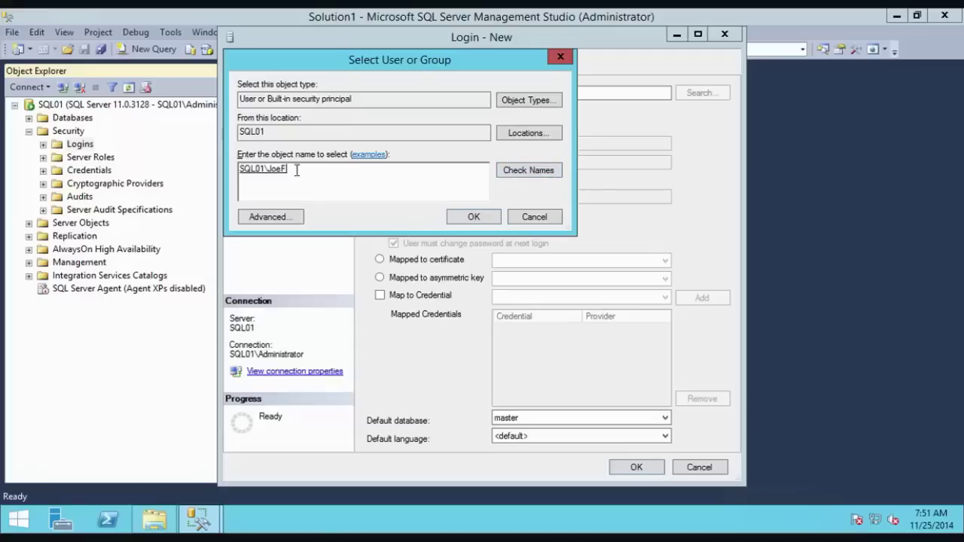
pyautogui.click(487, 215)
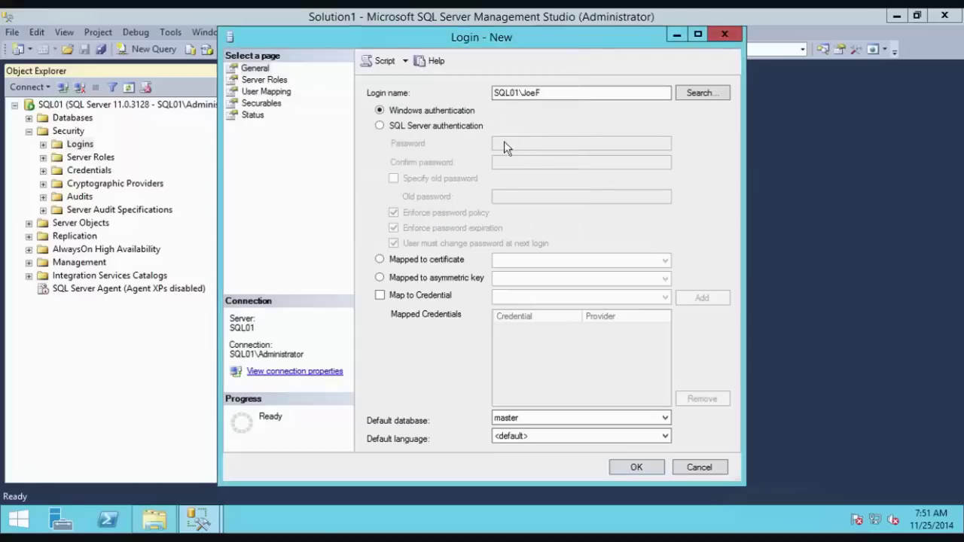
pyautogui.click(541, 418)
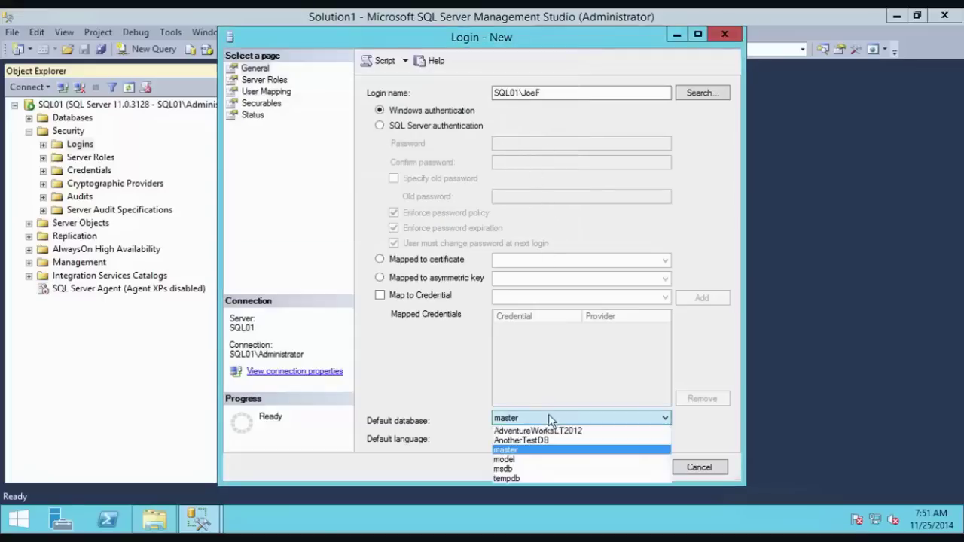
pyautogui.click(548, 431)
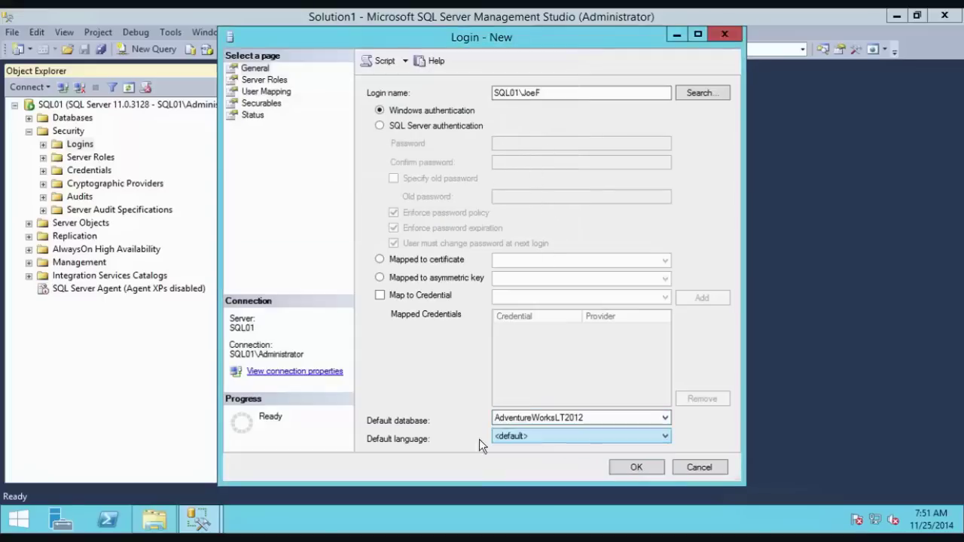
pyautogui.click(636, 468)
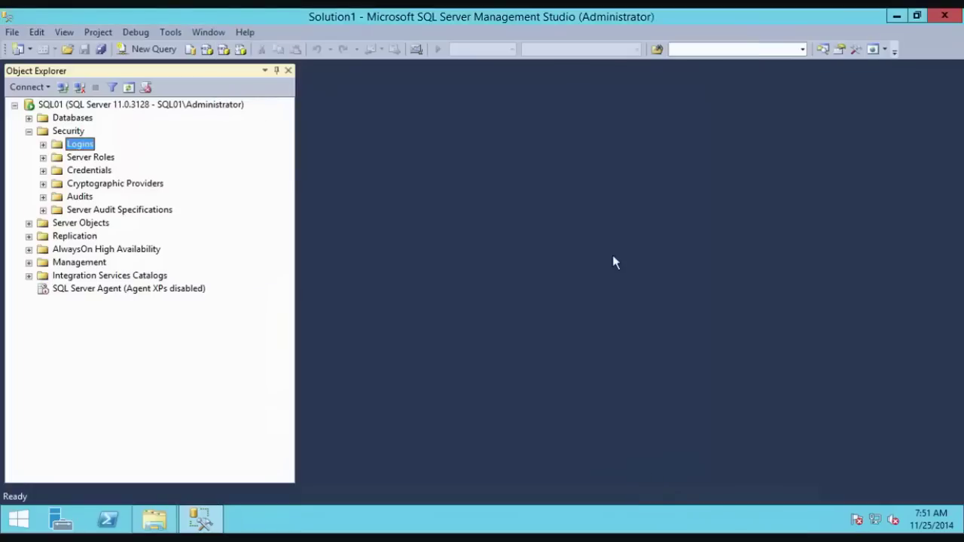
# Step: Expand AdventureWorksLT2012 > Security > Users and refresh the users list
pyautogui.click(28, 131)
pyautogui.click(29, 118)
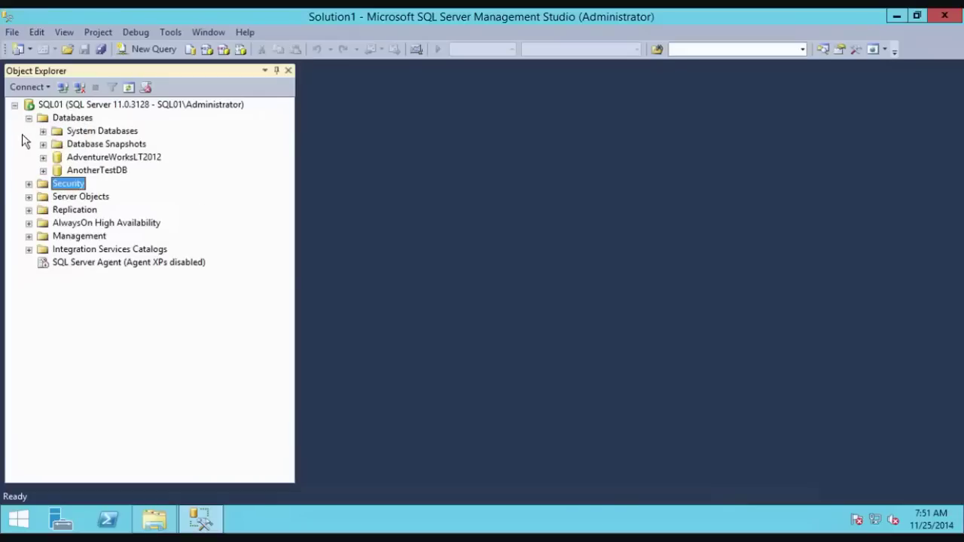
pyautogui.click(43, 156)
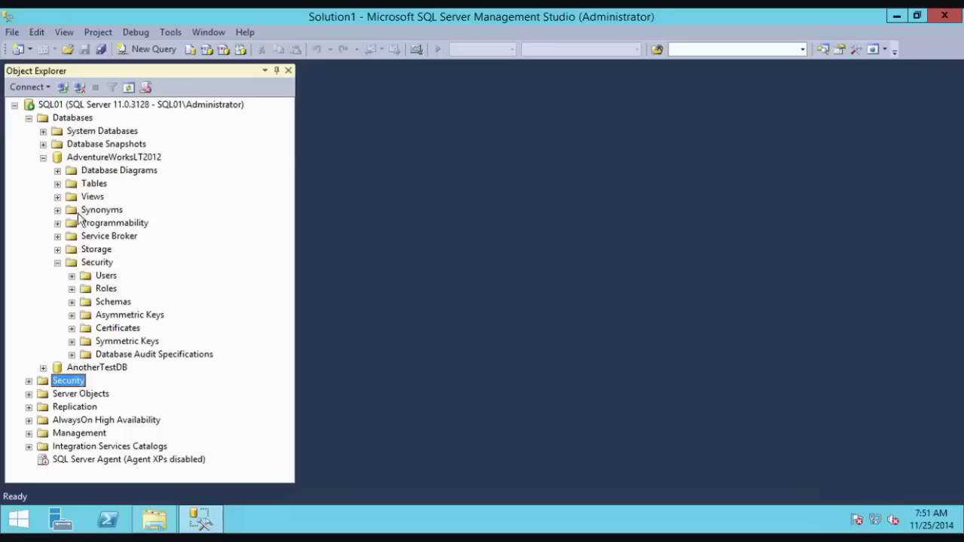
pyautogui.click(57, 263)
pyautogui.click(57, 263)
pyautogui.click(107, 275)
pyautogui.click(72, 276)
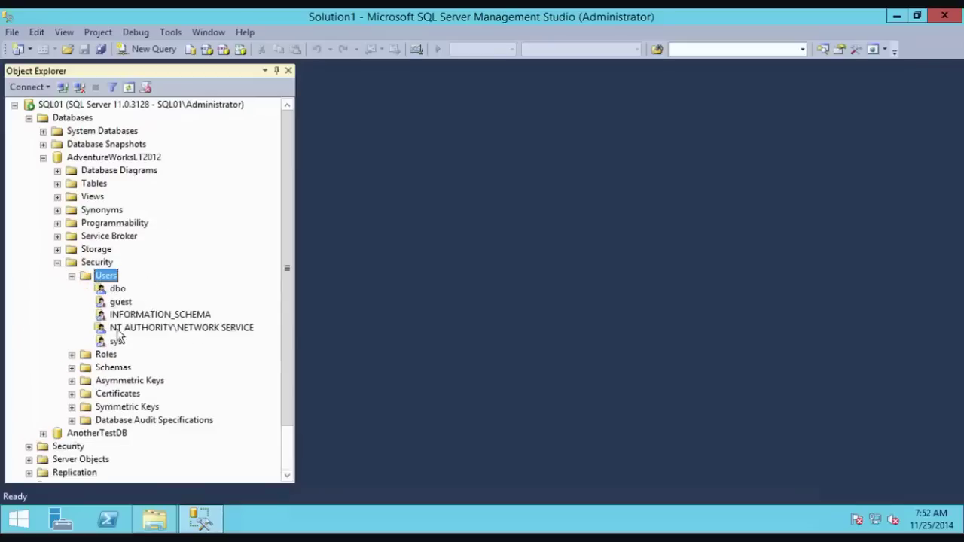
pyautogui.rightClick(107, 277)
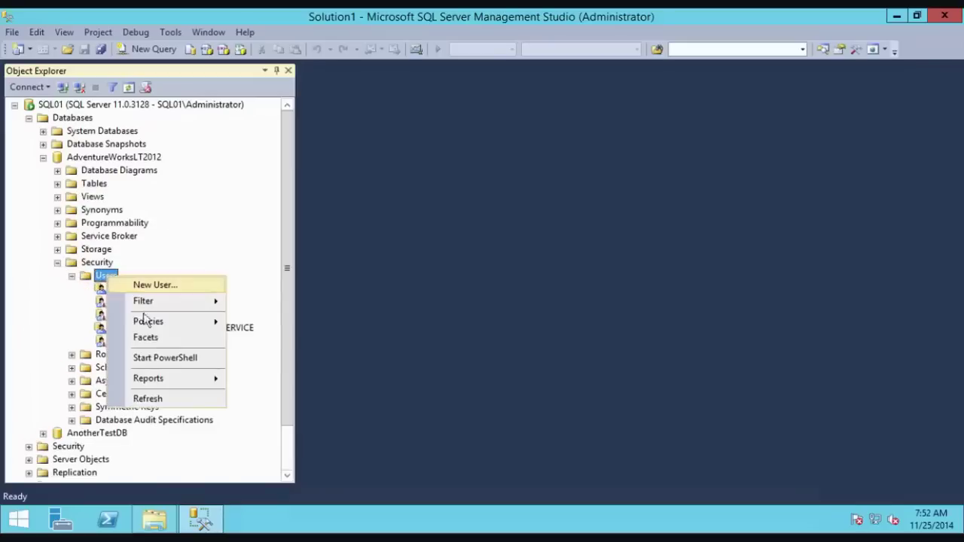
pyautogui.click(148, 397)
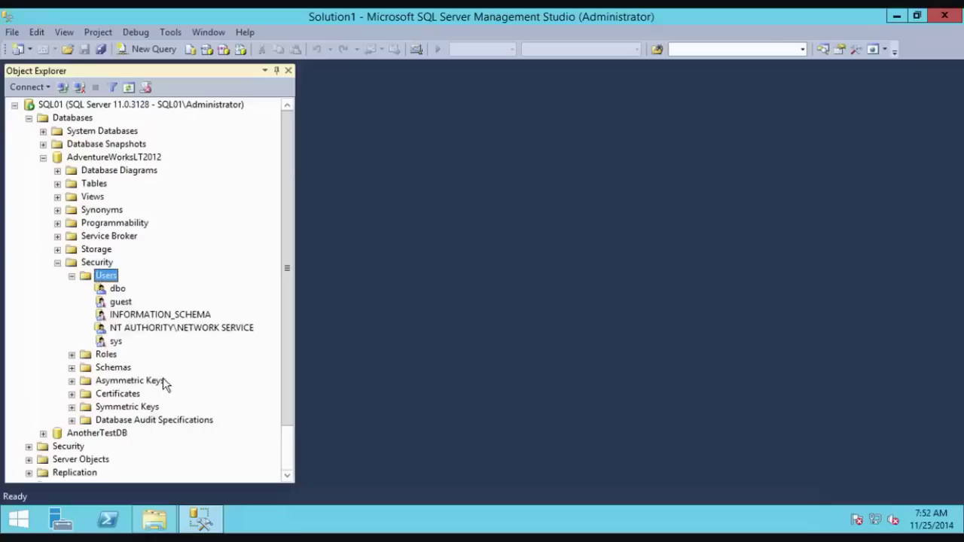
pyautogui.rightClick(106, 279)
# Step: Start a new database user of type Windows user and pick the local Windows account as its name
pyautogui.click(137, 284)
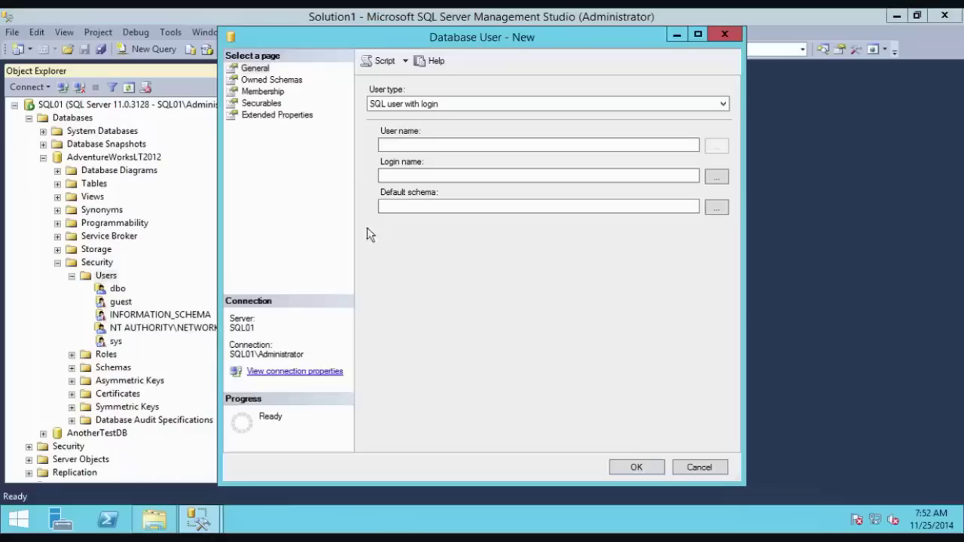
pyautogui.click(458, 104)
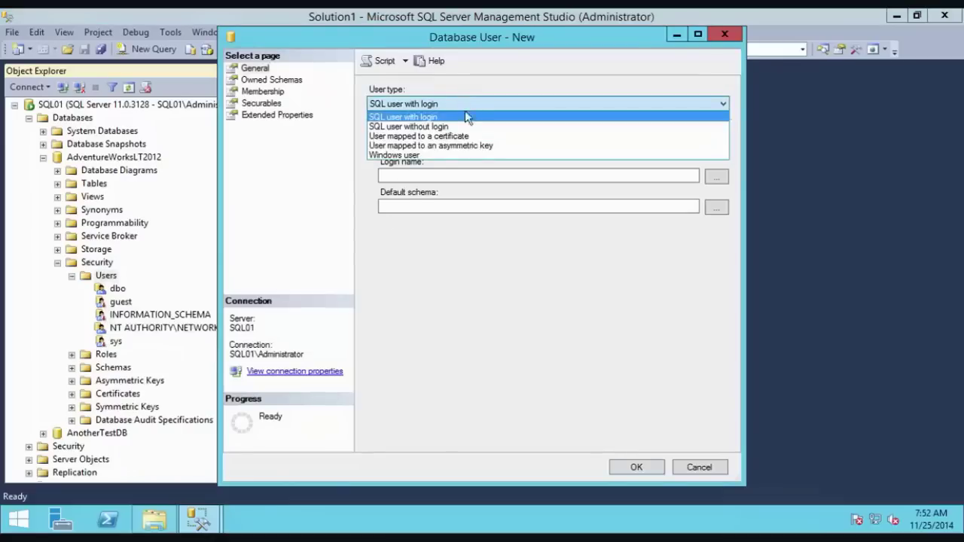
pyautogui.click(461, 154)
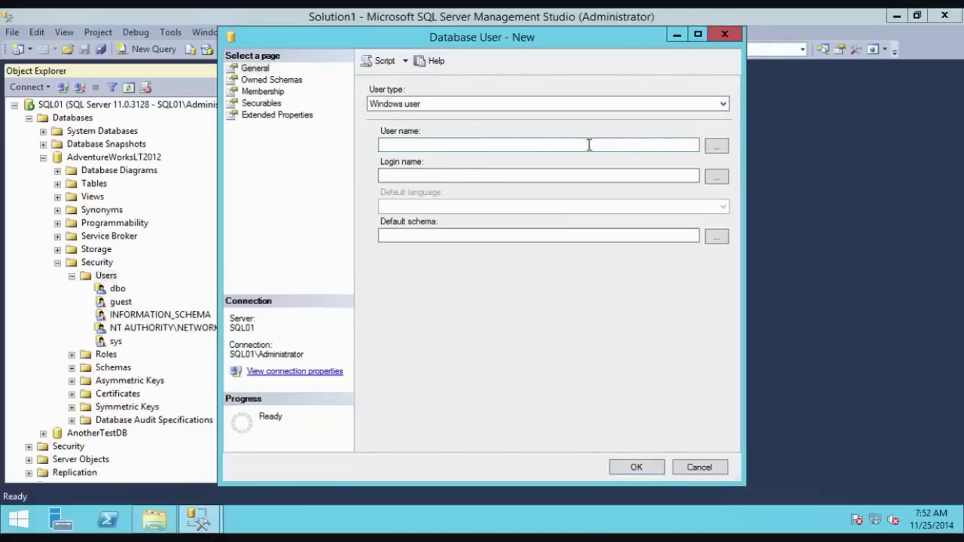
pyautogui.click(637, 148)
pyautogui.click(716, 145)
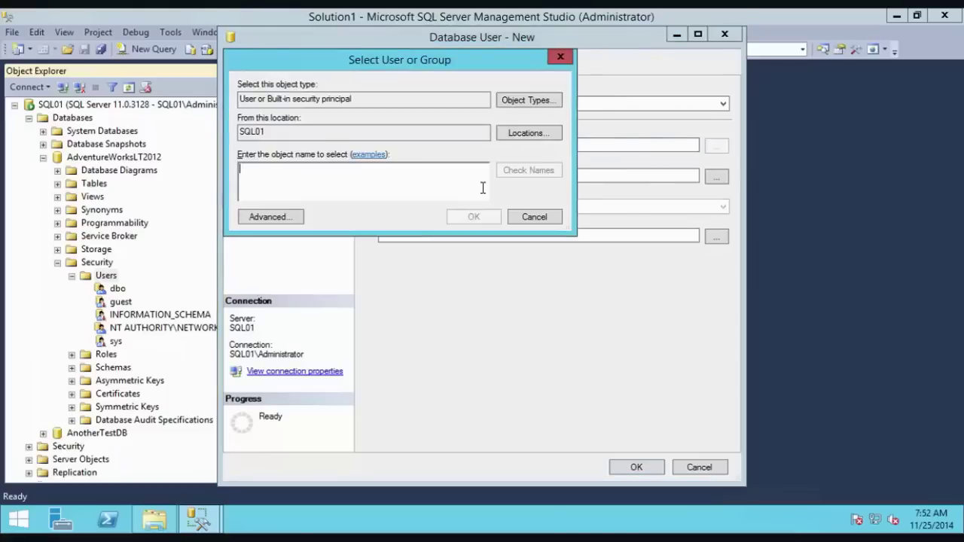
pyautogui.write('Joef')
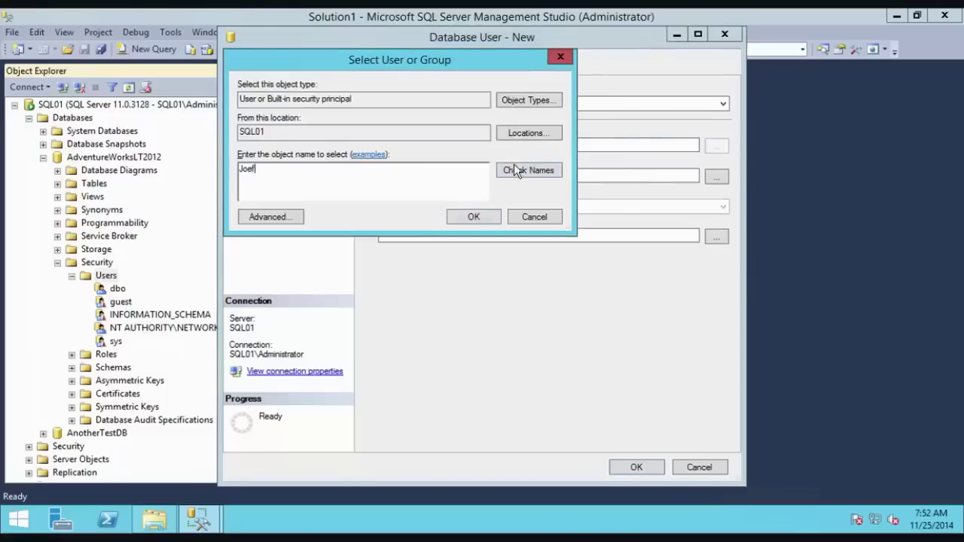
pyautogui.click(515, 169)
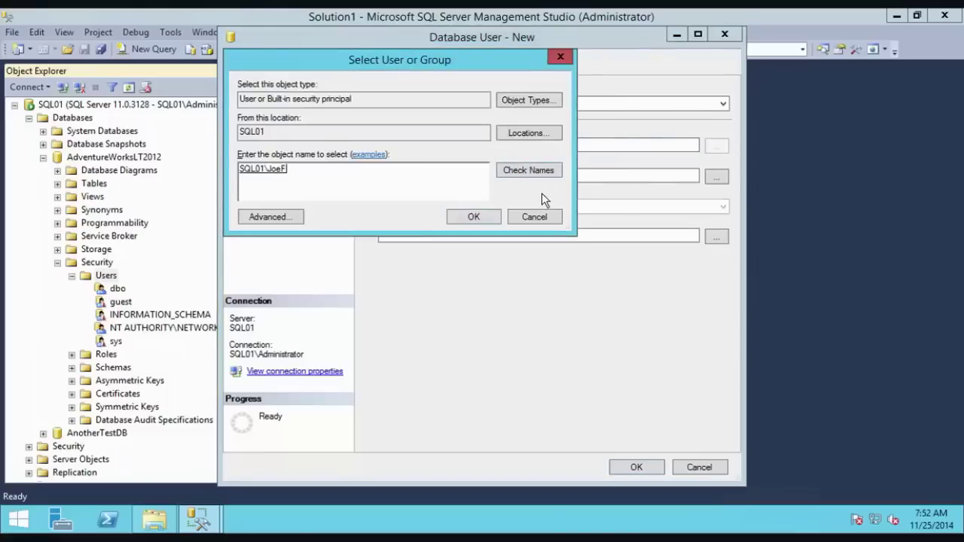
pyautogui.click(473, 217)
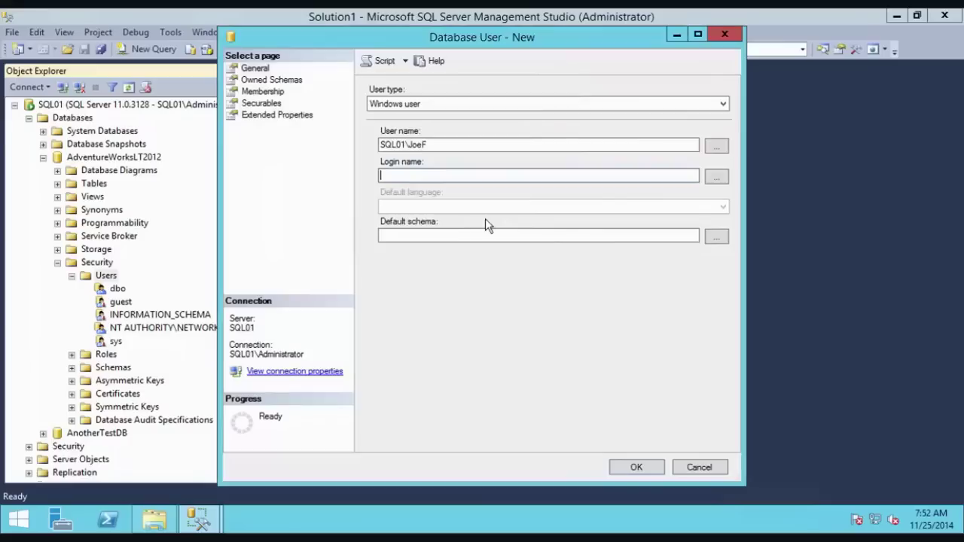
# Step: Map the user to the matching Windows login and create it
pyautogui.click(717, 176)
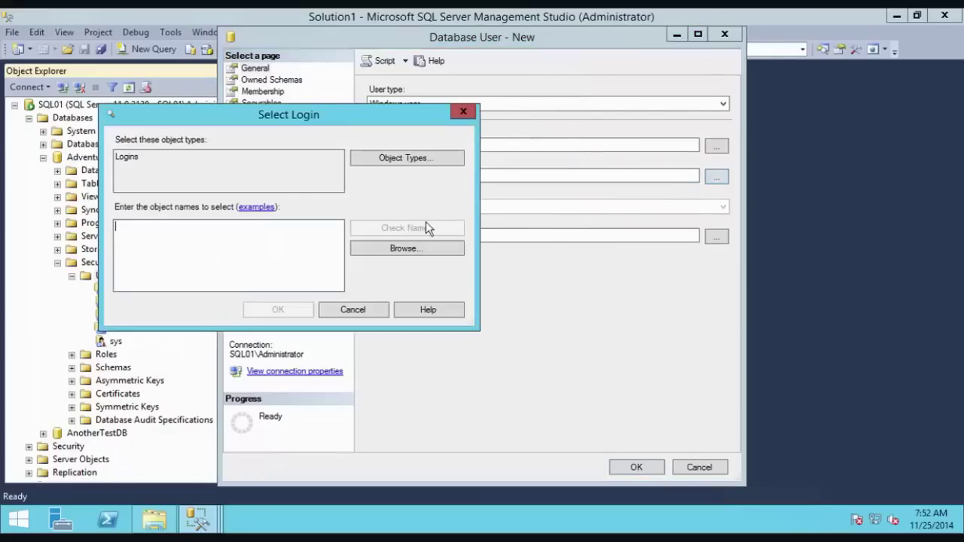
pyautogui.write('J')
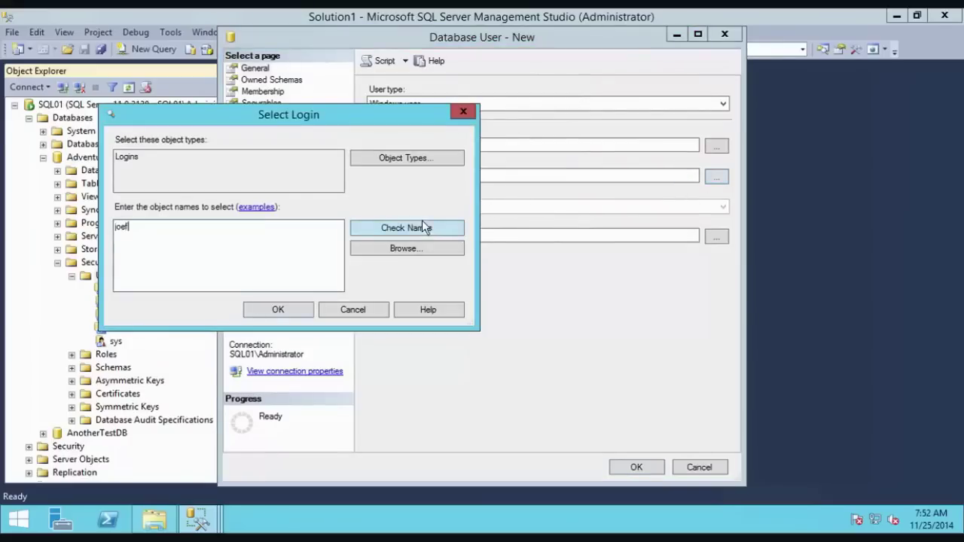
pyautogui.click(417, 230)
pyautogui.click(143, 224)
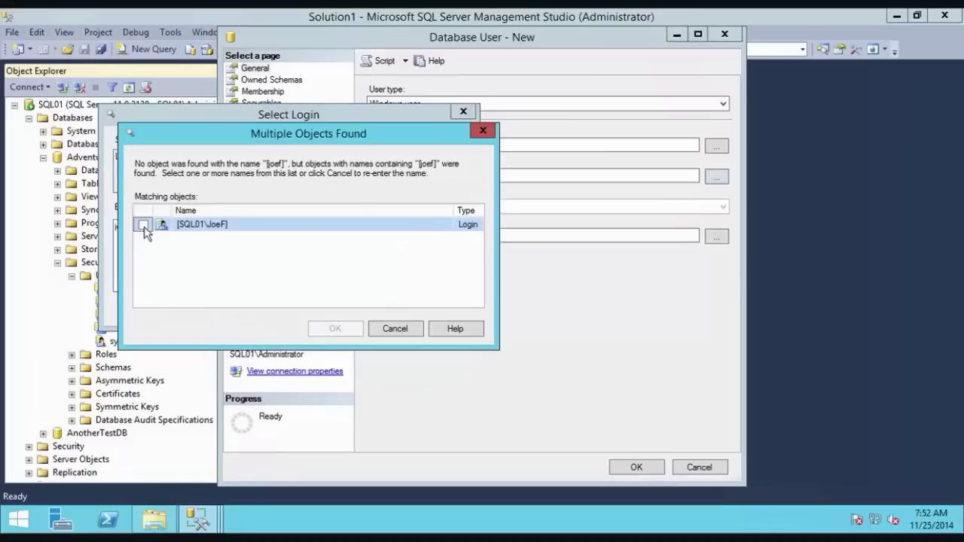
pyautogui.click(337, 328)
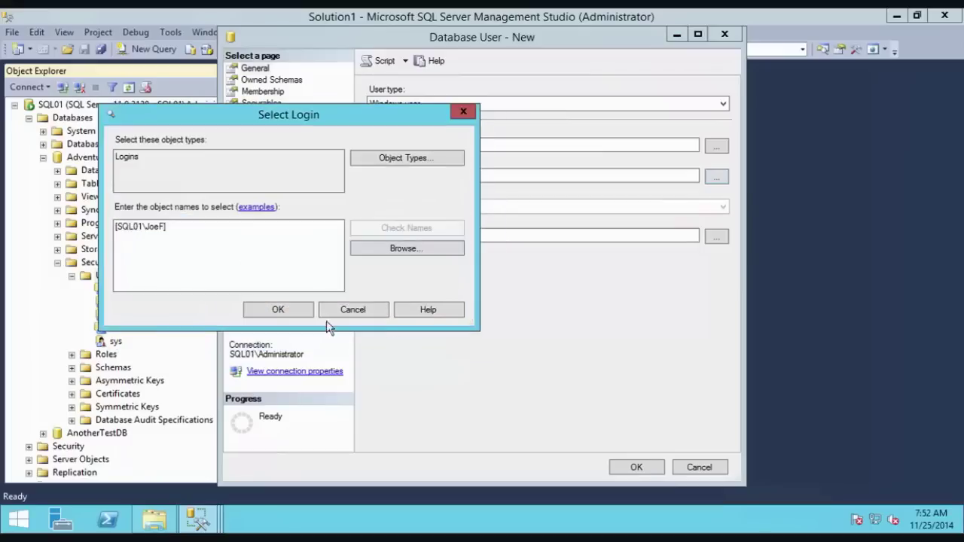
pyautogui.click(277, 308)
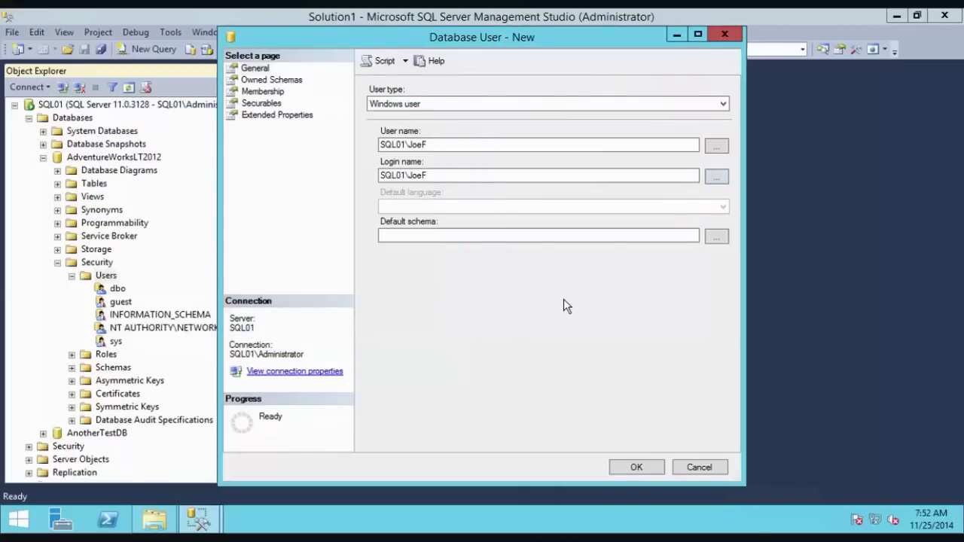
pyautogui.click(633, 462)
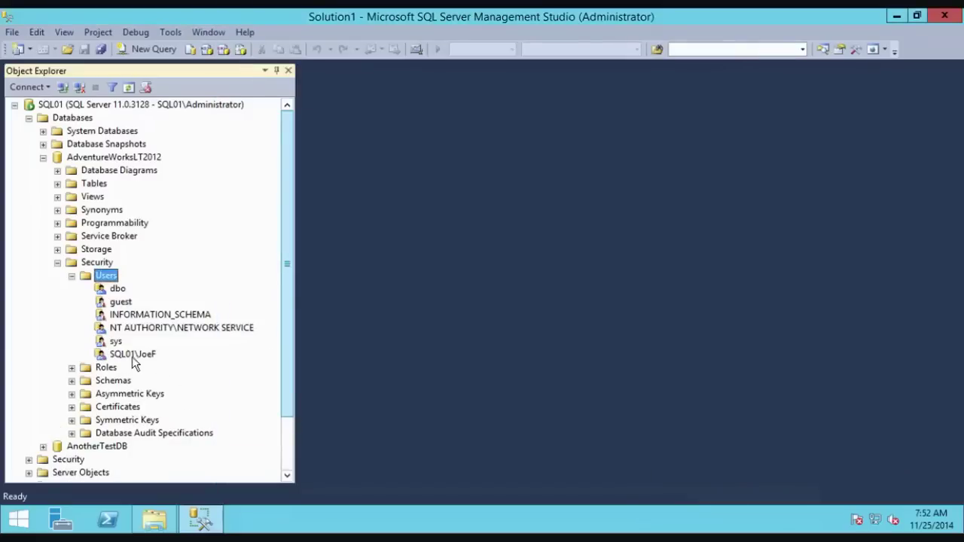
pyautogui.click(71, 276)
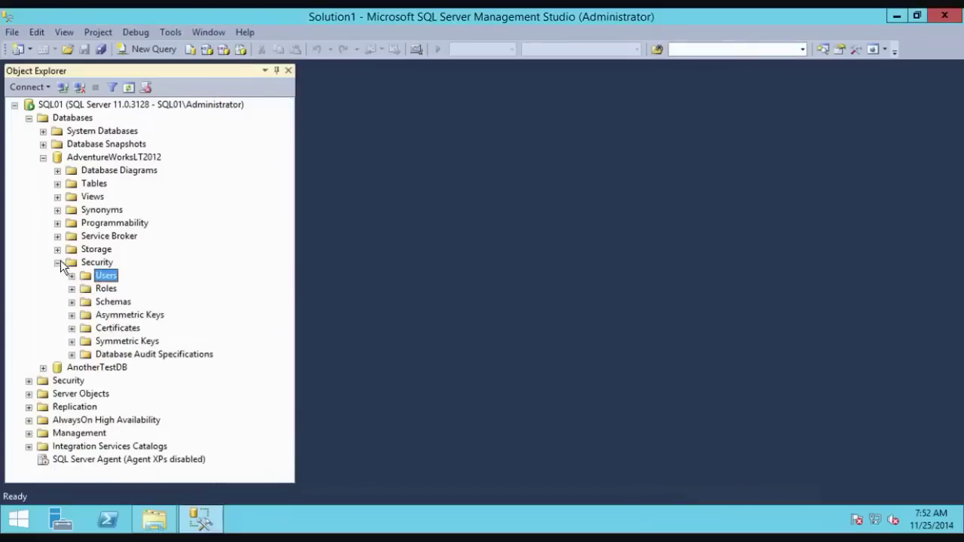
pyautogui.click(57, 262)
# Step: Open AnotherTestDB's Users and start a new SQL user with login
pyautogui.click(43, 159)
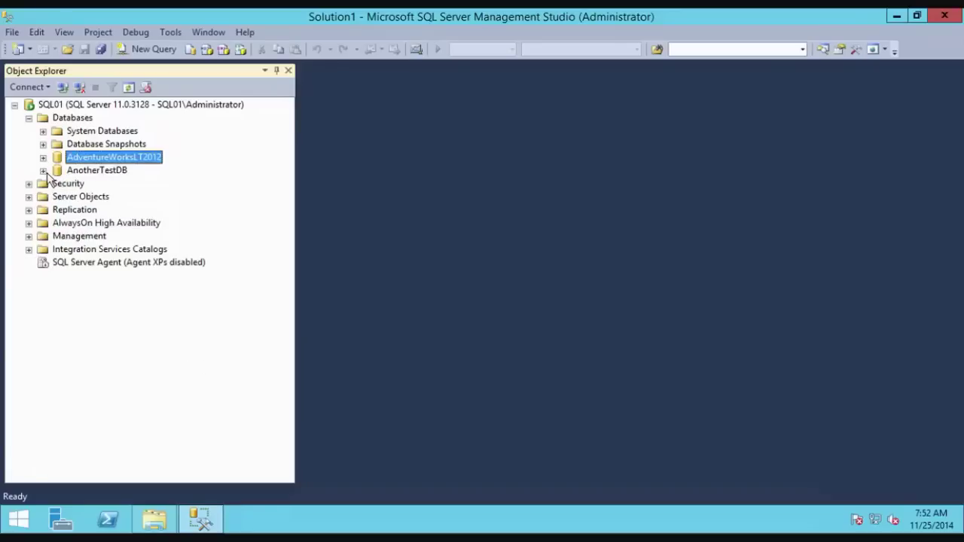
pyautogui.click(43, 170)
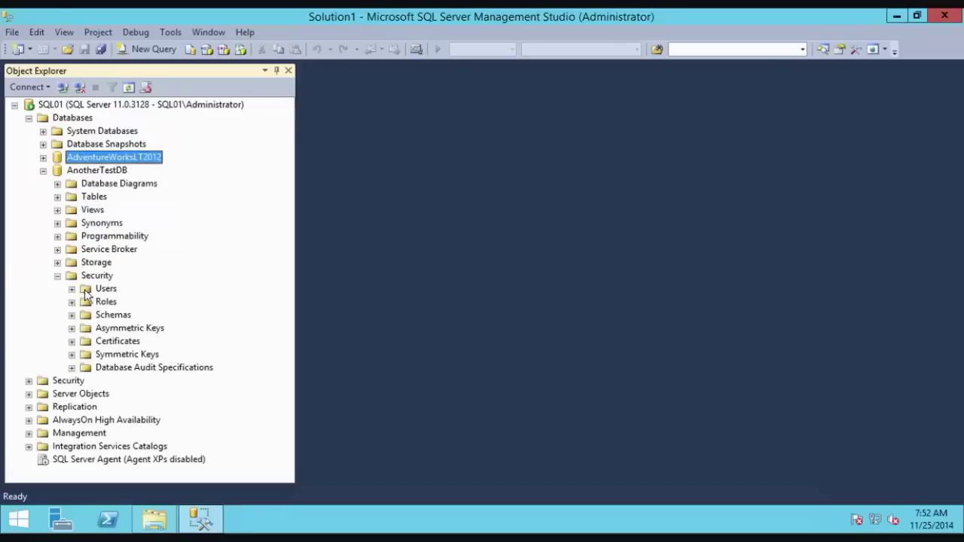
pyautogui.click(72, 289)
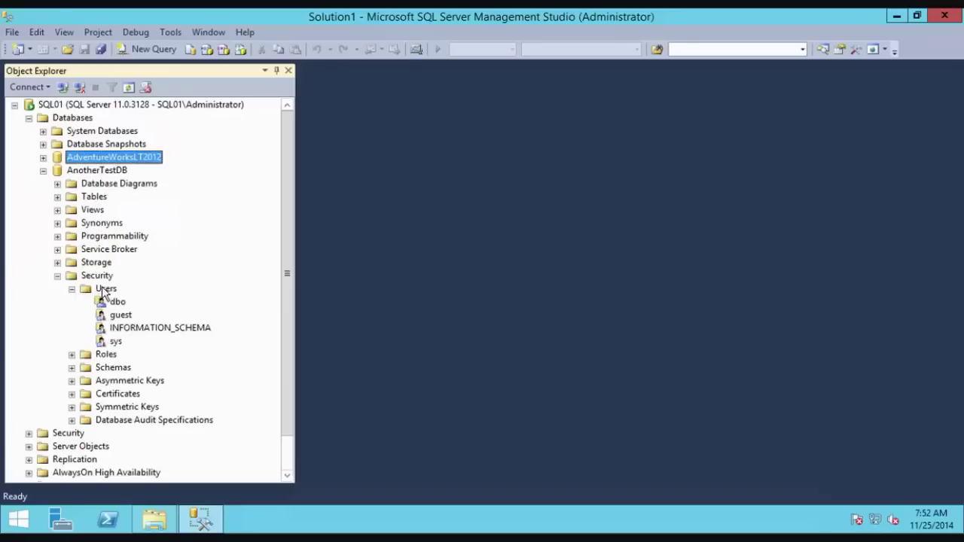
pyautogui.rightClick(104, 291)
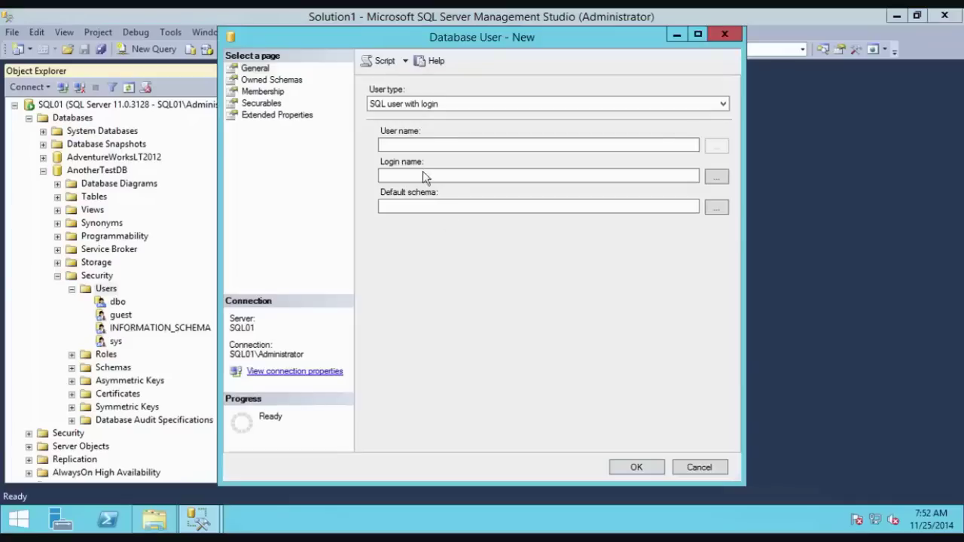
pyautogui.click(473, 105)
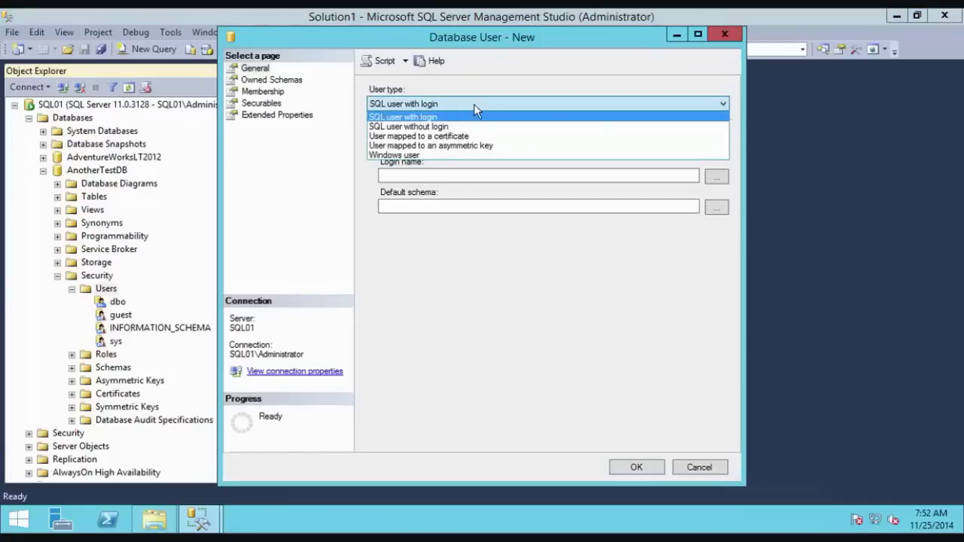
pyautogui.click(474, 105)
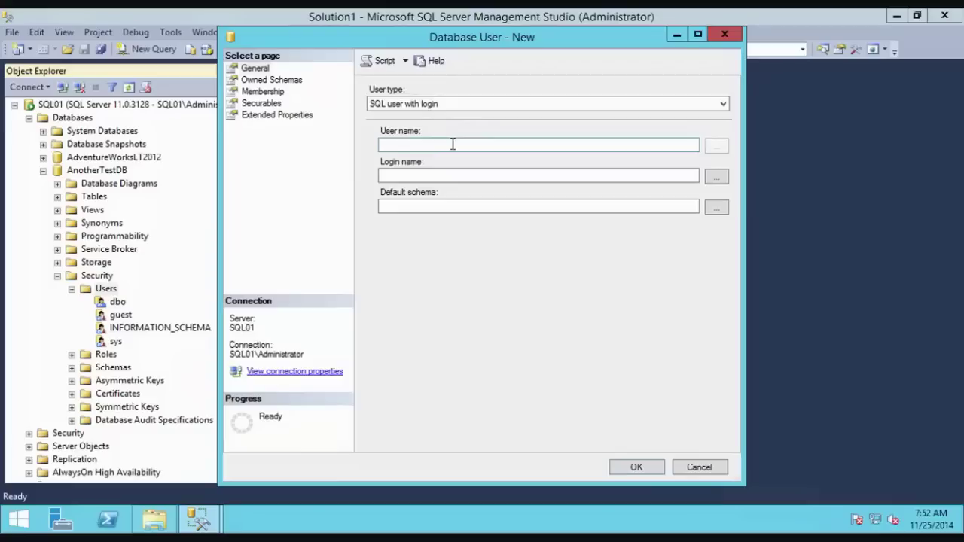
# Step: Name the user, map it to the SQL-authenticated login, and create it
pyautogui.click(452, 144)
pyautogui.write('Mike')
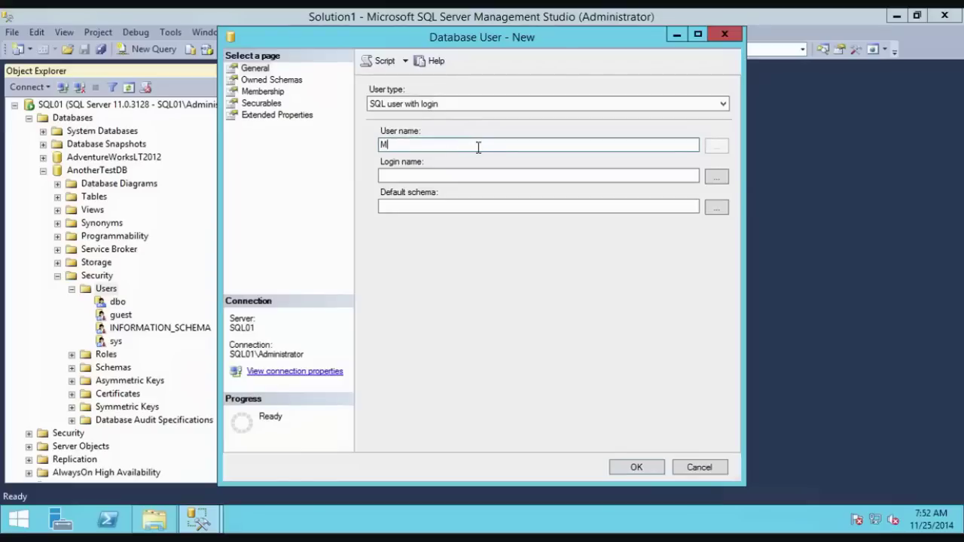
pyautogui.press('Tab')
pyautogui.press('Tab')
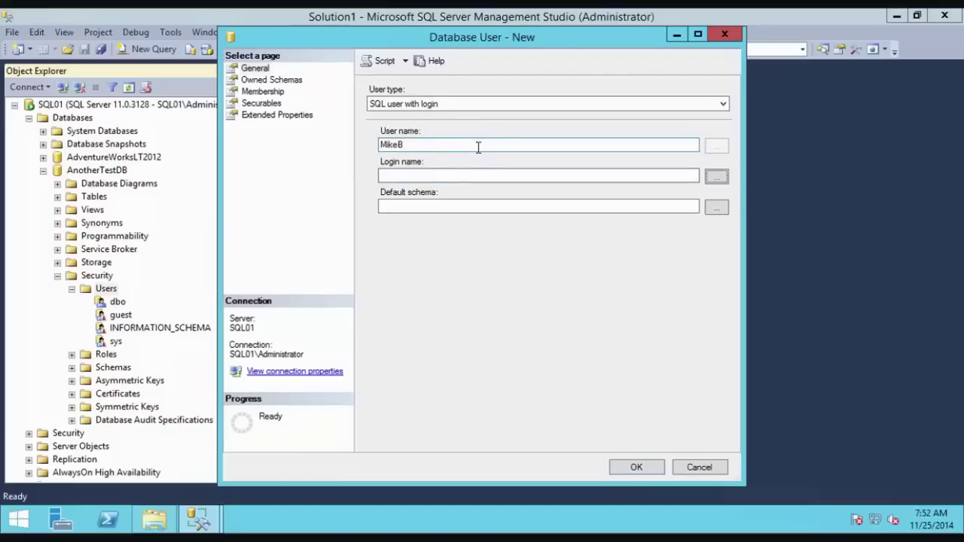
pyautogui.press('Return')
pyautogui.write('M')
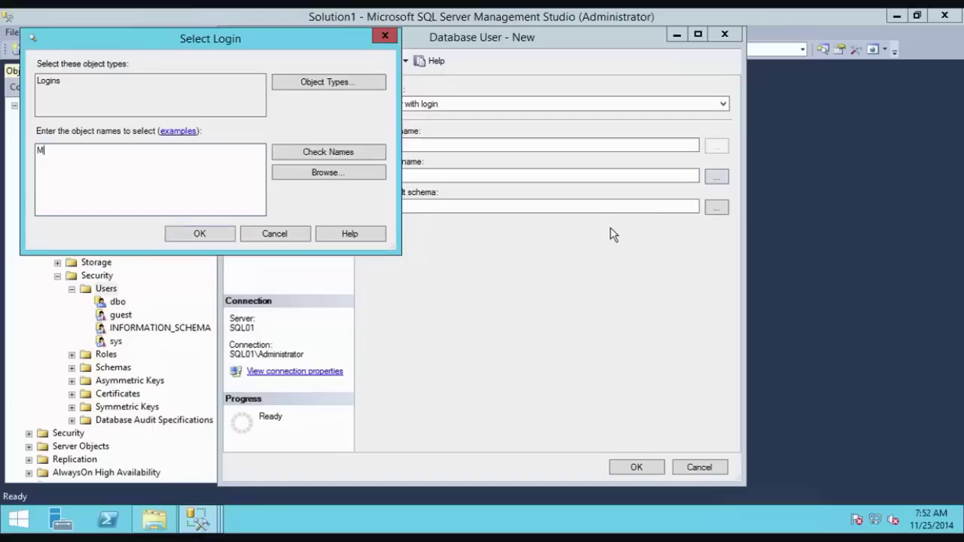
pyautogui.write('ikeB')
pyautogui.click(332, 153)
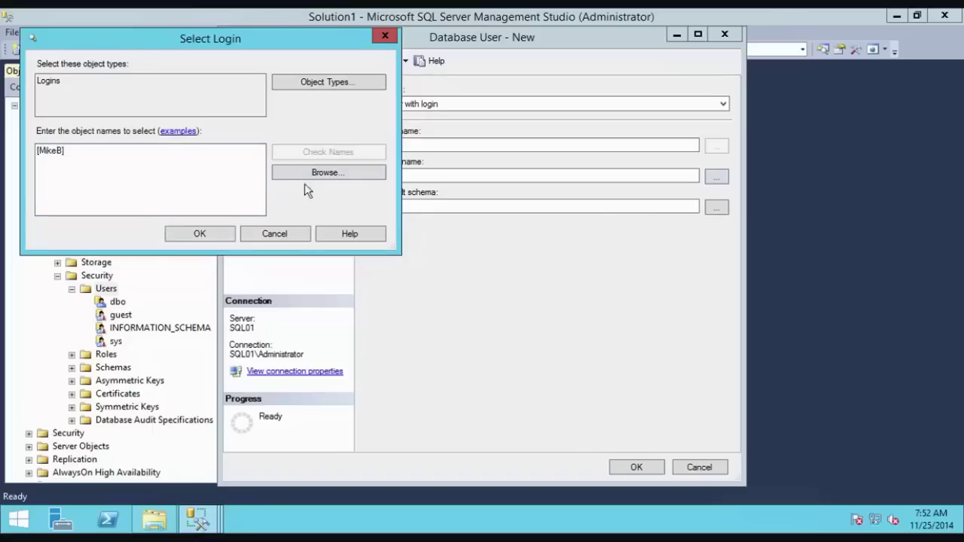
pyautogui.click(188, 236)
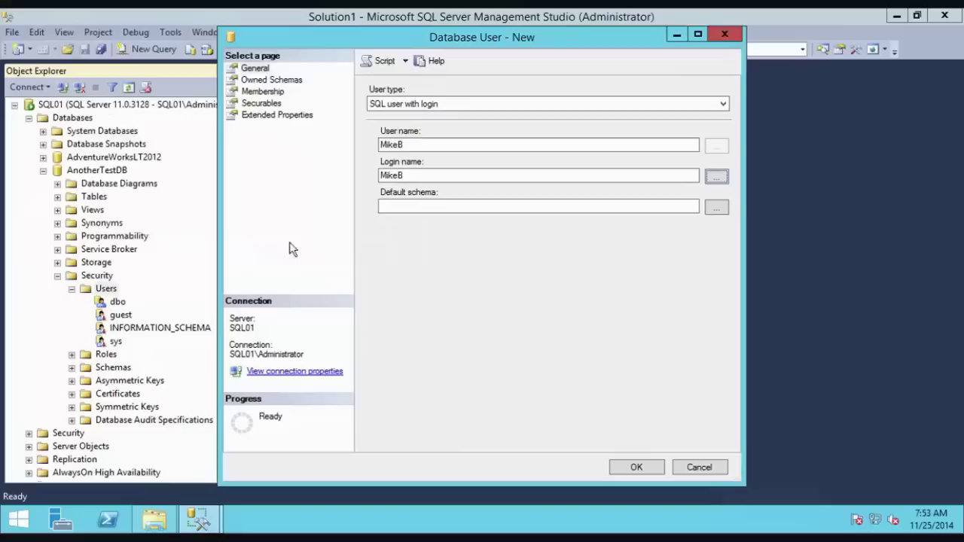
pyautogui.click(632, 468)
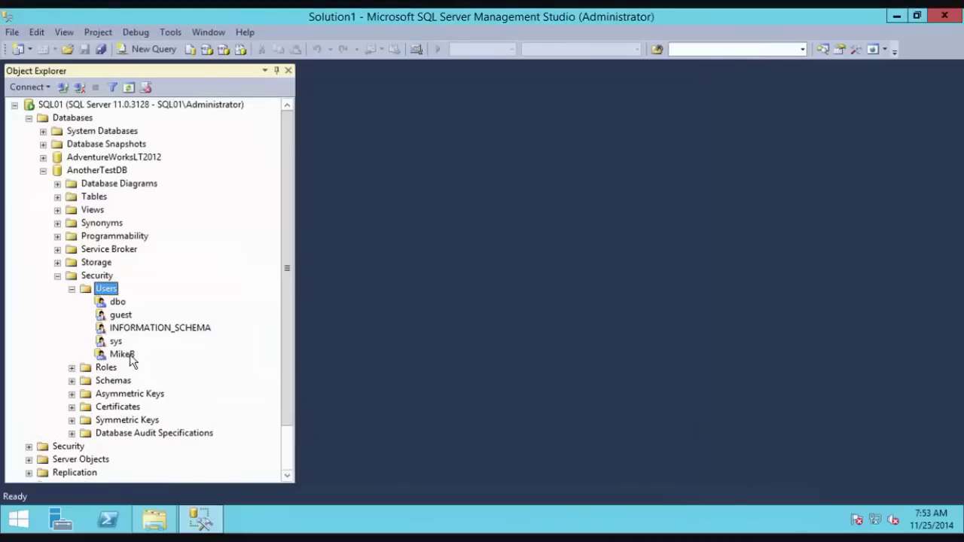
# Step: Collapse the tree and connect to SQL01 as the new SQL login with SQL Server Authentication
pyautogui.click(57, 276)
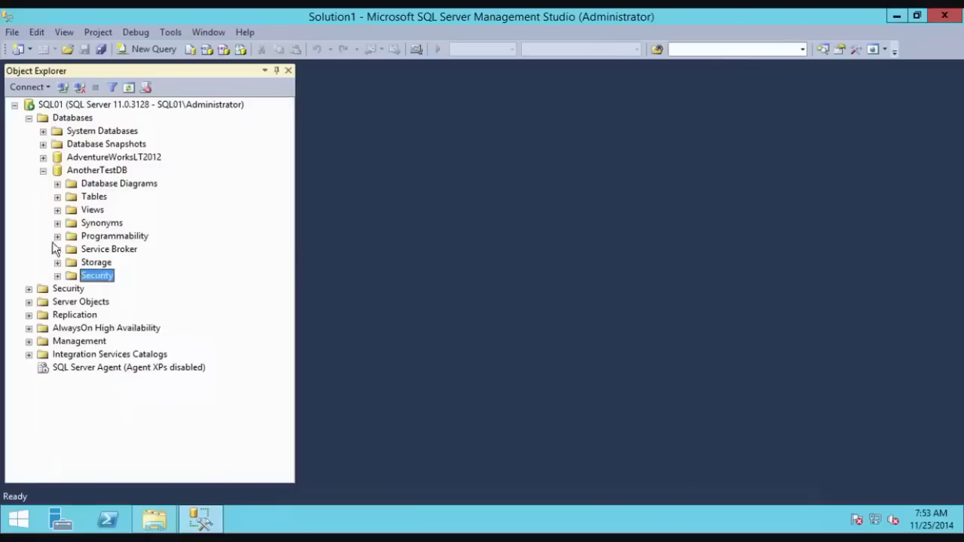
pyautogui.click(43, 170)
pyautogui.click(28, 117)
pyautogui.click(14, 105)
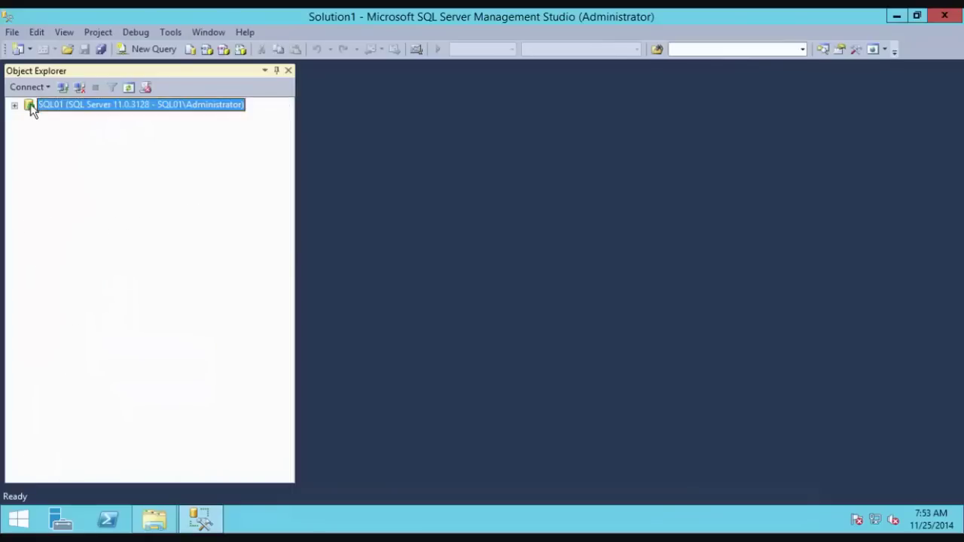
pyautogui.click(26, 87)
pyautogui.click(42, 101)
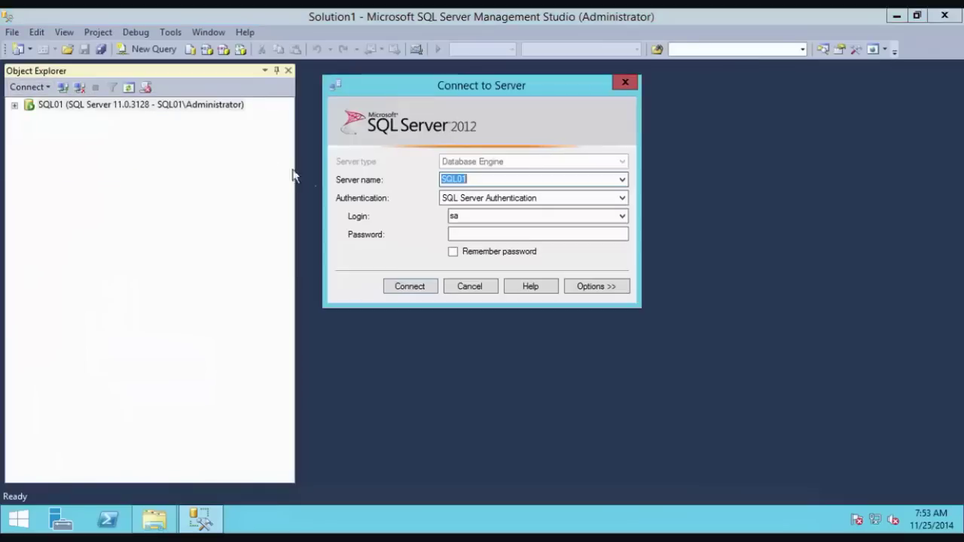
pyautogui.click(474, 197)
pyautogui.click(490, 213)
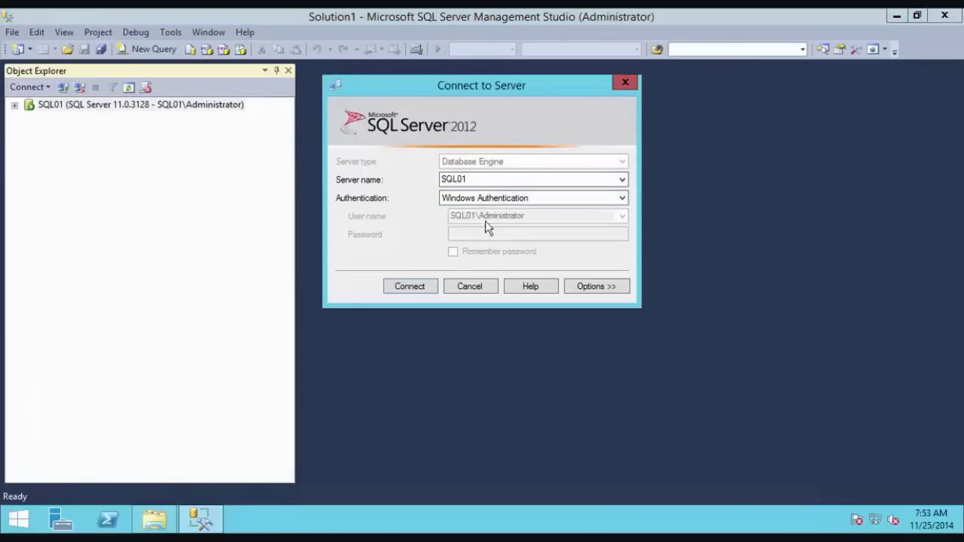
pyautogui.click(499, 200)
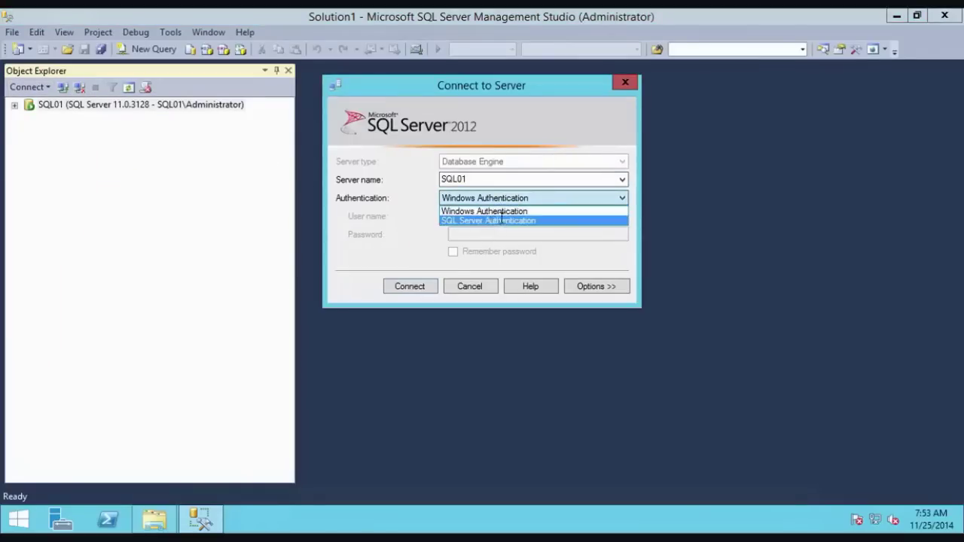
pyautogui.click(501, 220)
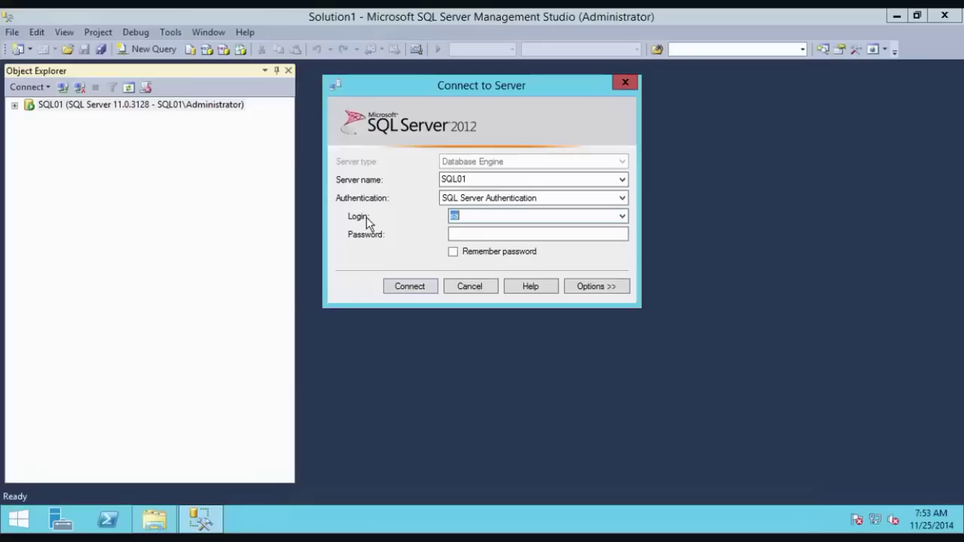
pyautogui.write('J')
pyautogui.press('BackSpace')
pyautogui.write('MikeB****')
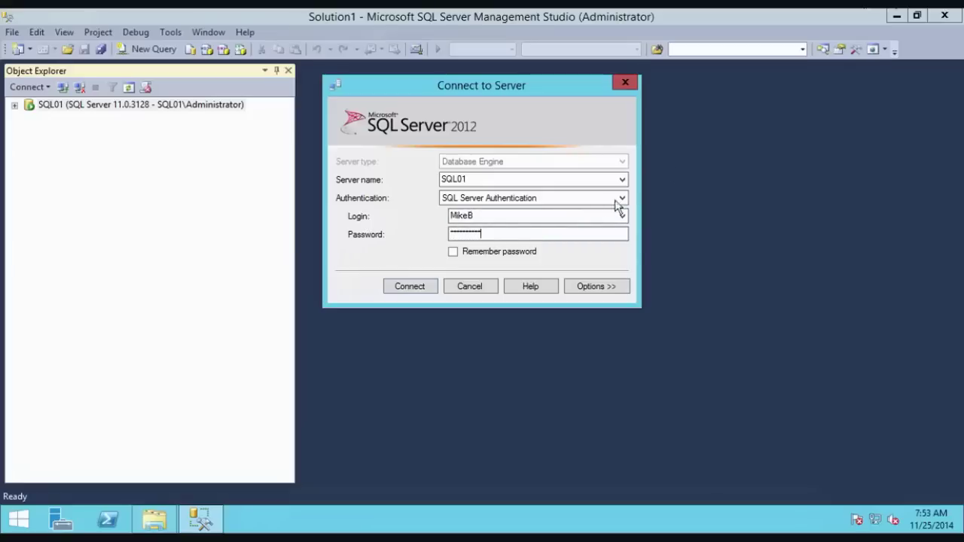
pyautogui.click(415, 288)
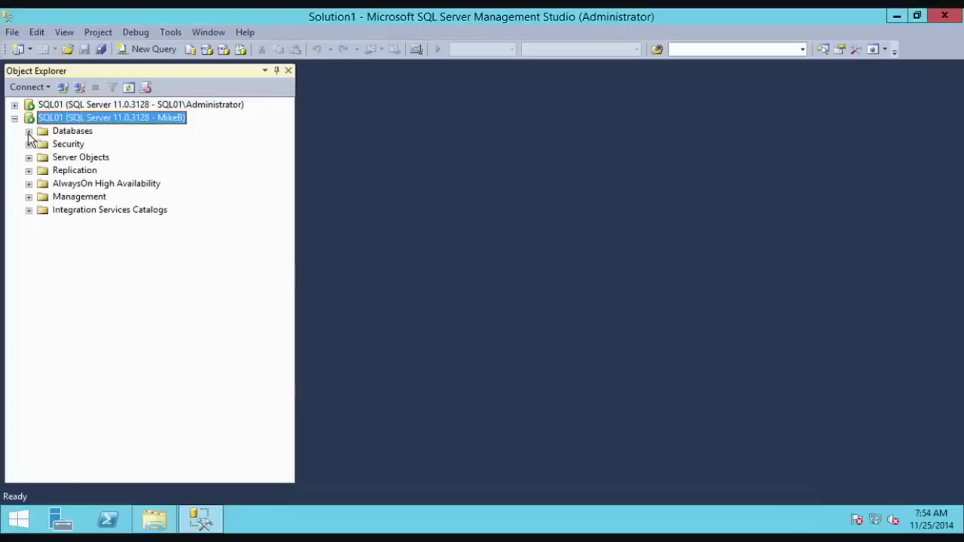
# Step: Check the login's visible databases, disconnect it, and cancel a further connection dialog
pyautogui.click(29, 131)
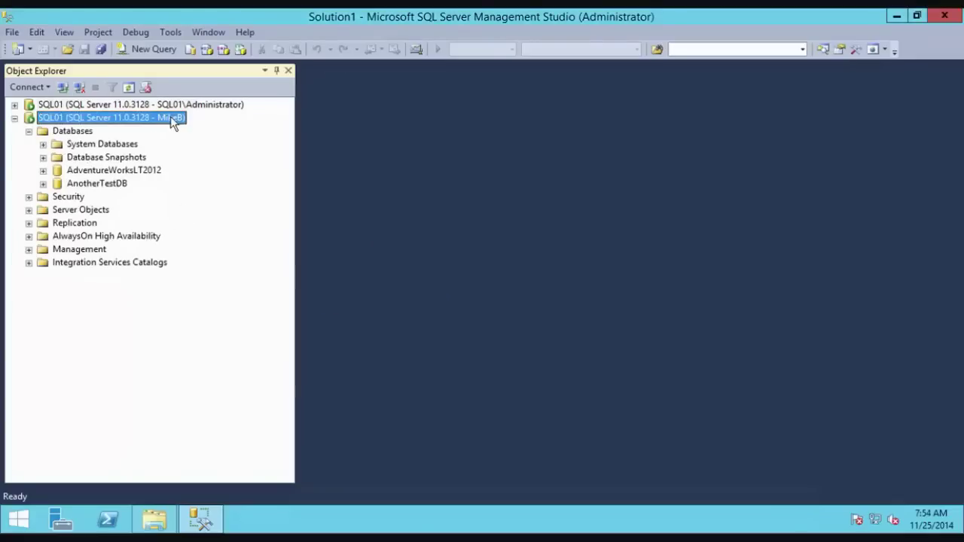
pyautogui.rightClick(43, 122)
pyautogui.click(80, 142)
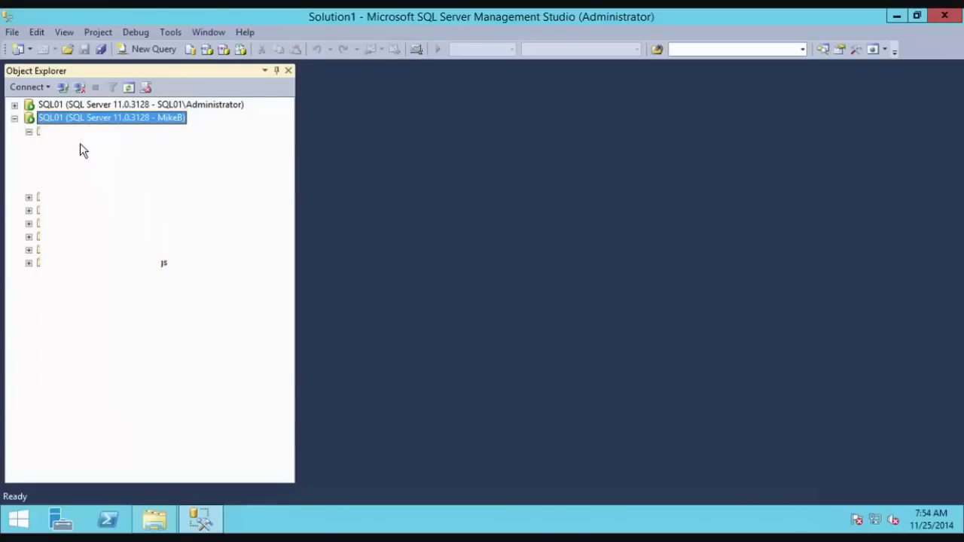
pyautogui.click(39, 88)
pyautogui.click(45, 100)
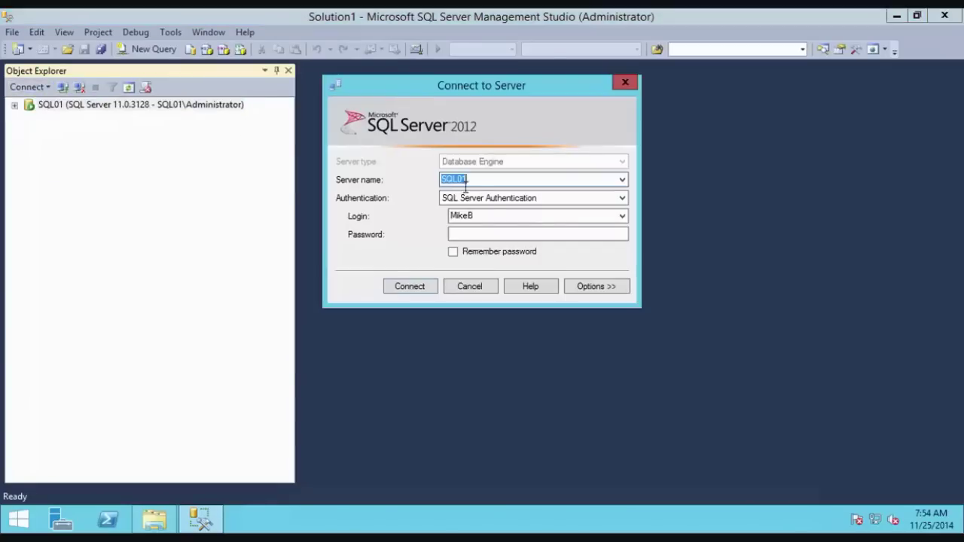
pyautogui.click(572, 195)
pyautogui.click(545, 208)
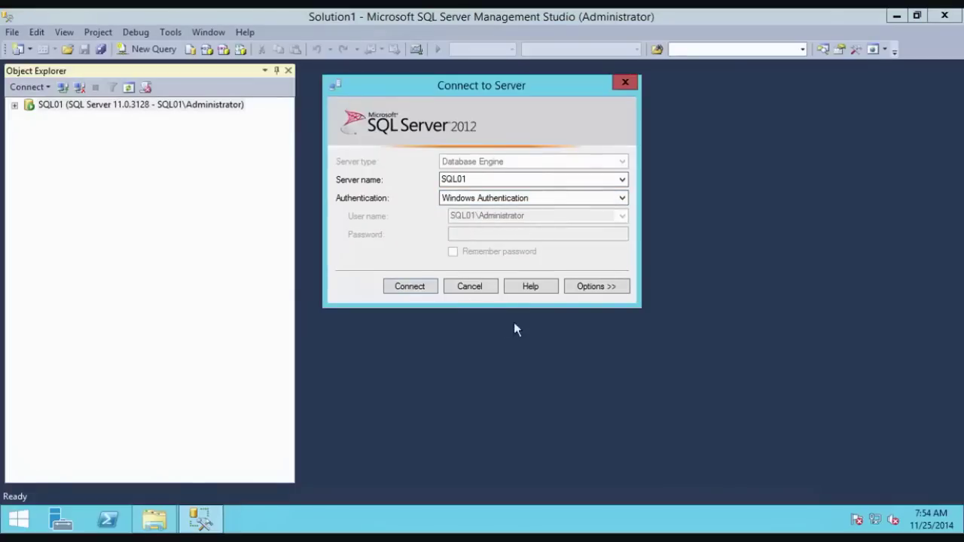
pyautogui.click(477, 290)
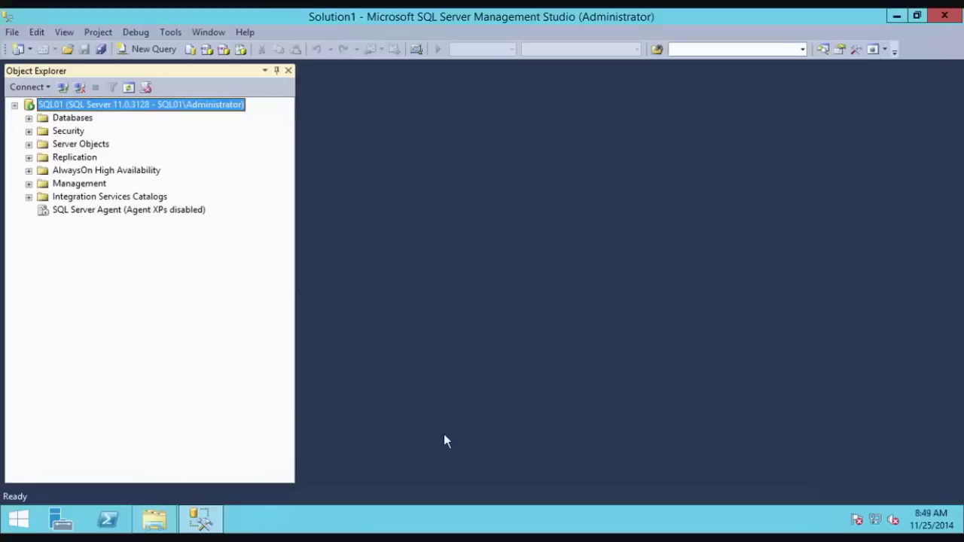
# Step: Run SSMS as the new local Windows user, connect with Windows Authentication, and expand Databases
pyautogui.rightClick(201, 519)
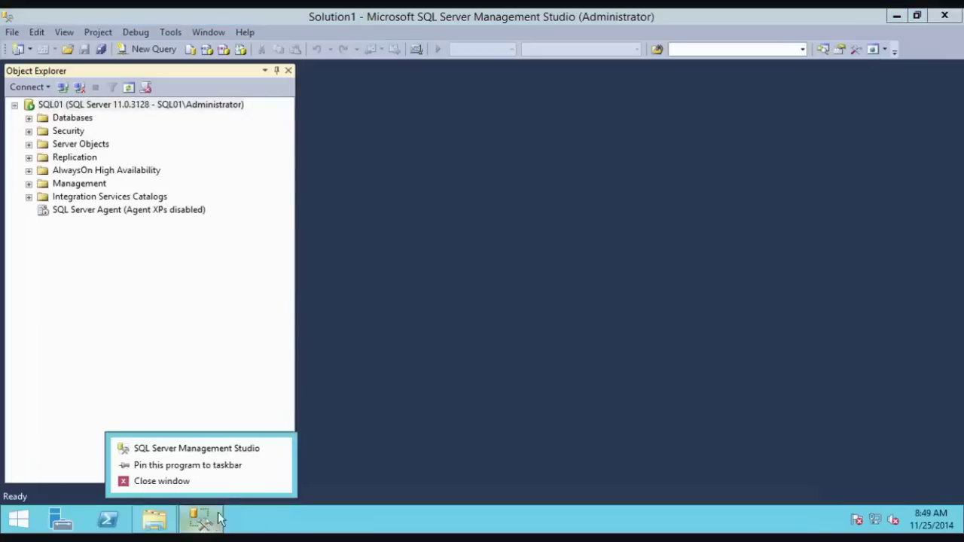
pyautogui.rightClick(208, 454)
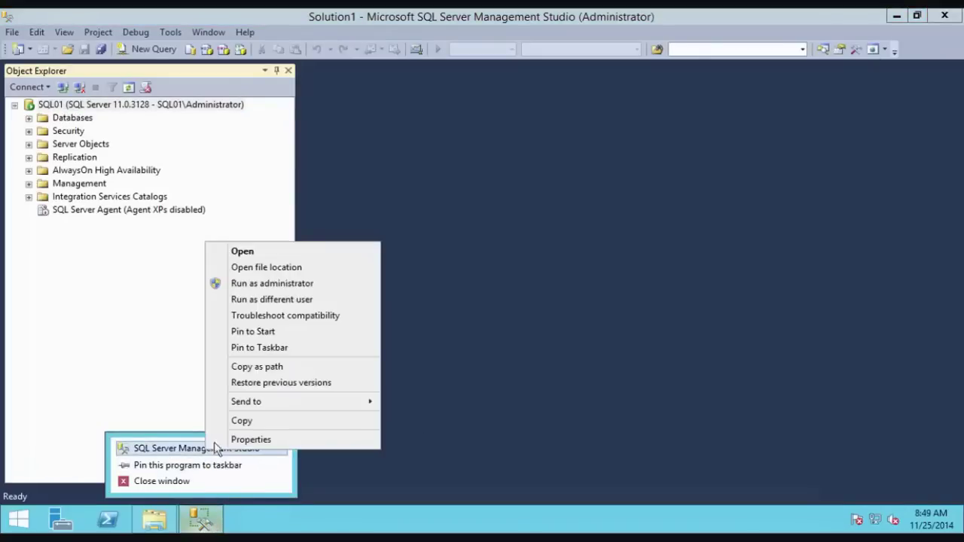
pyautogui.click(286, 301)
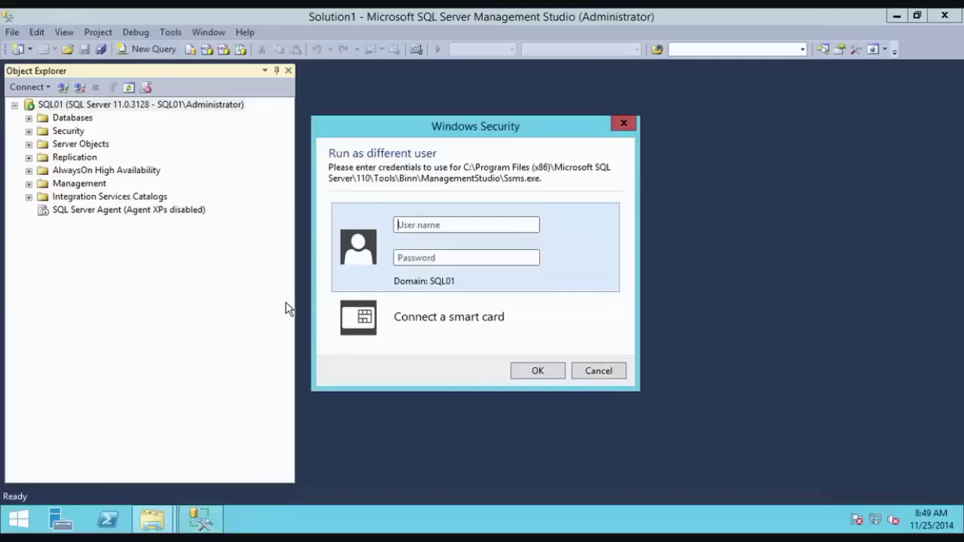
pyautogui.write('JoeF')
pyautogui.press('Tab')
pyautogui.write('**********')
pyautogui.press('Return')
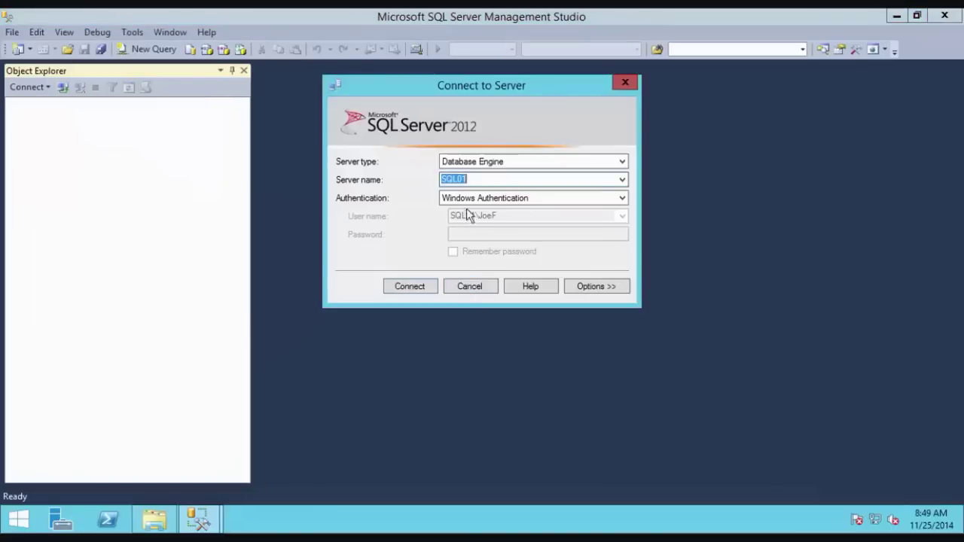
pyautogui.click(408, 290)
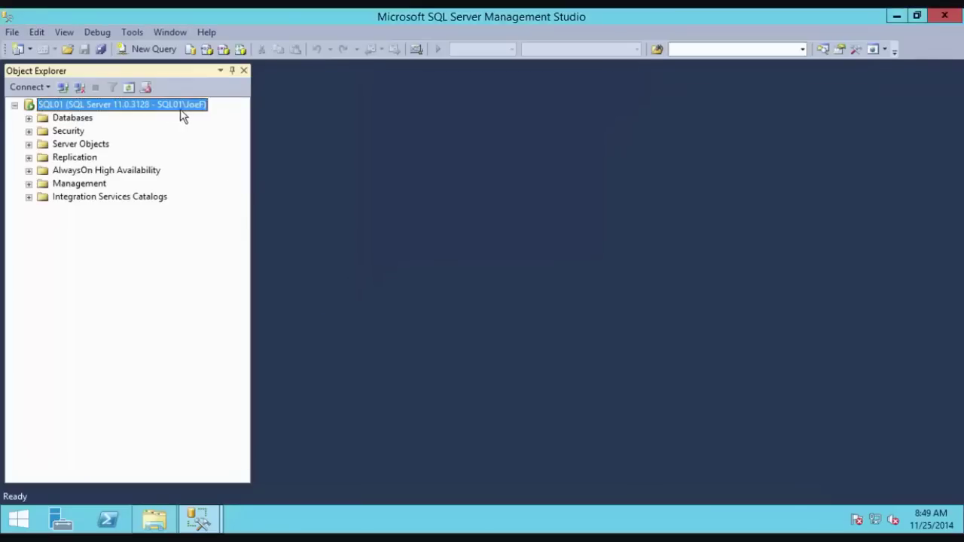
pyautogui.click(28, 118)
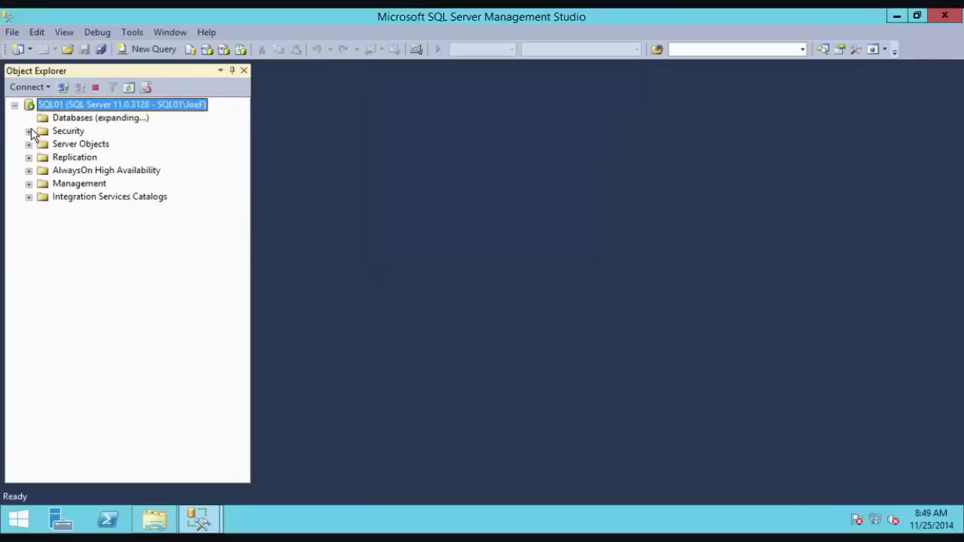
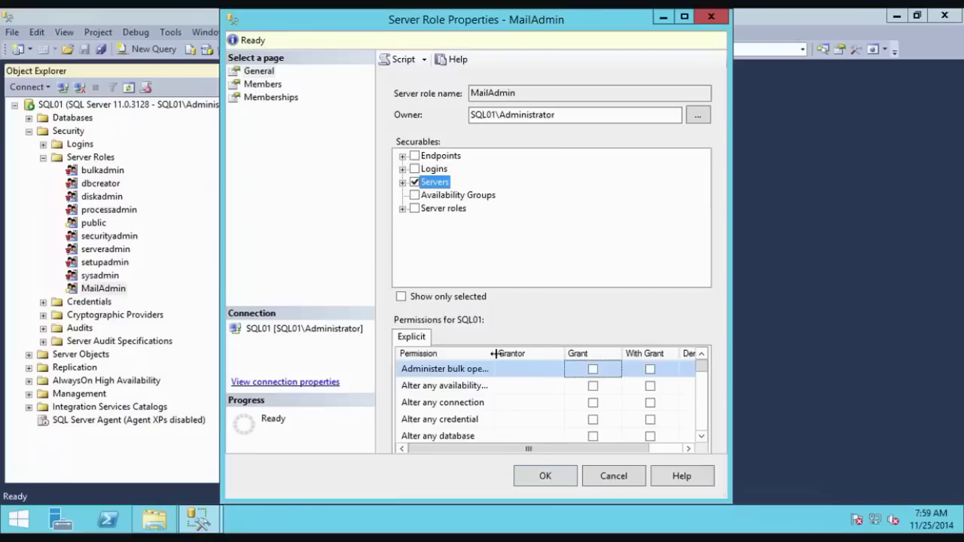
# Step: Select the Alter any database permission row, then cancel out of MailAdmin's role properties
pyautogui.click(414, 439)
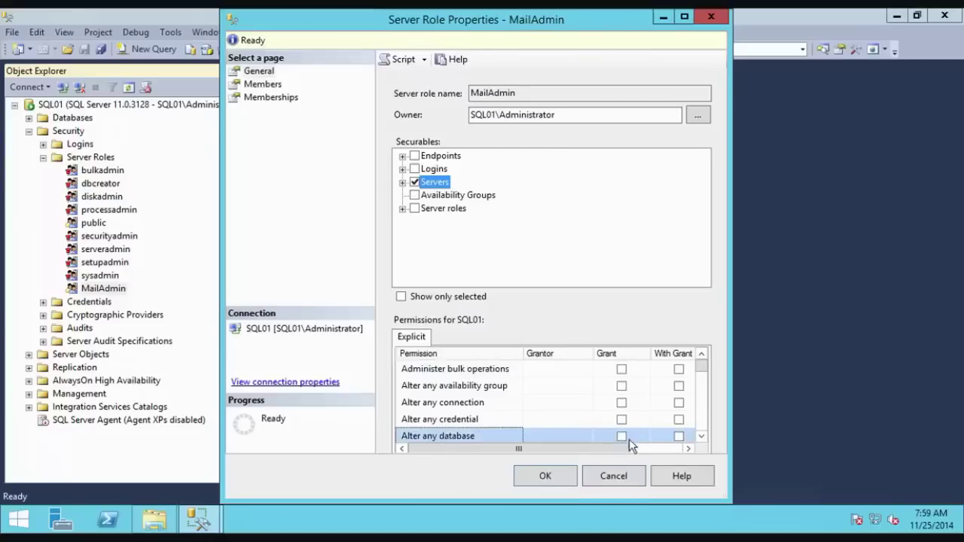
pyautogui.click(612, 476)
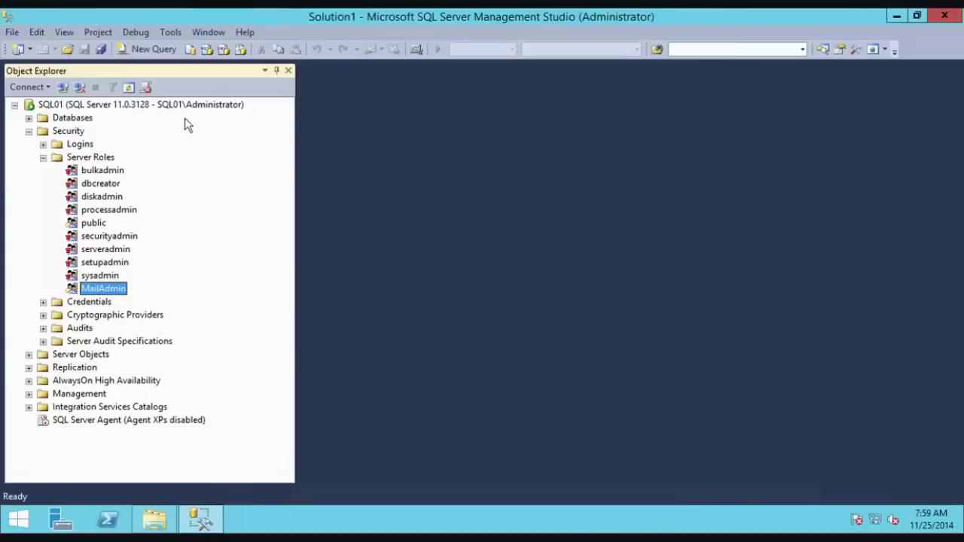
# Step: Run GRANT ALTER ANY DATABASE TO MailAdmin in a new query window
pyautogui.click(153, 51)
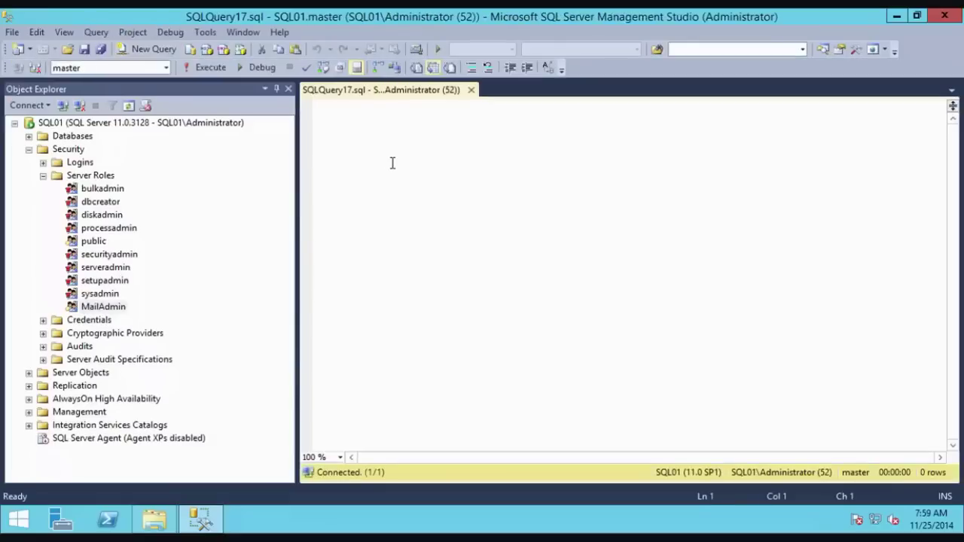
pyautogui.write('GRANT ')
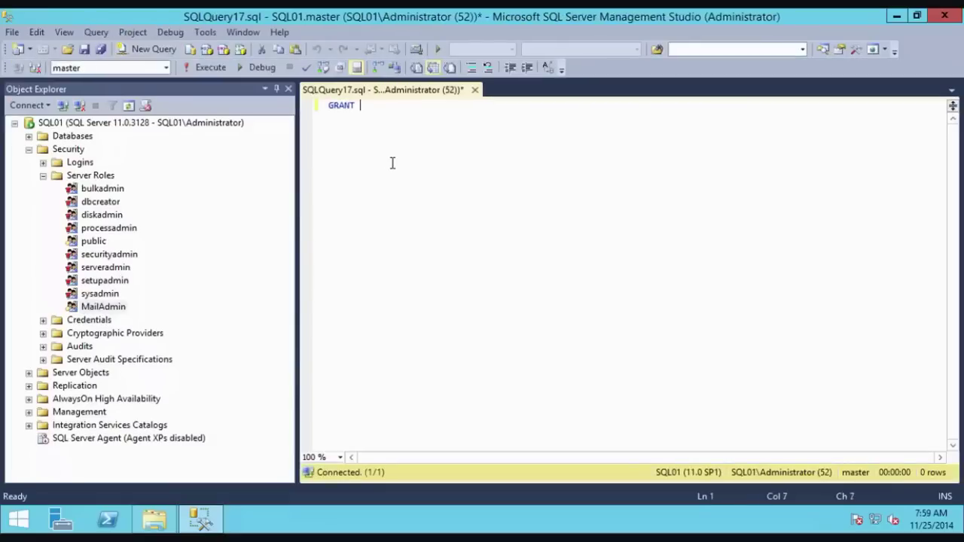
pyautogui.write('ALTER ANY DATABAS')
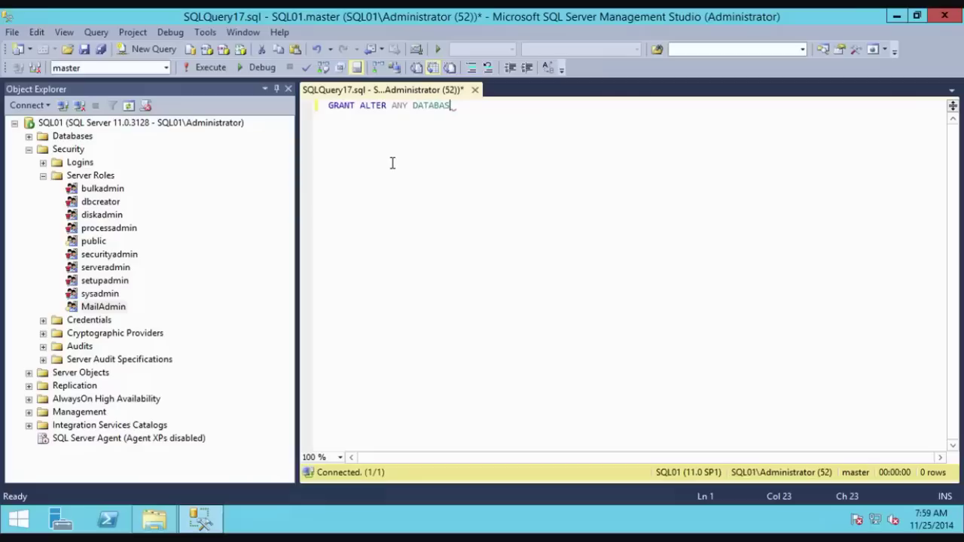
pyautogui.write('E TO Ma')
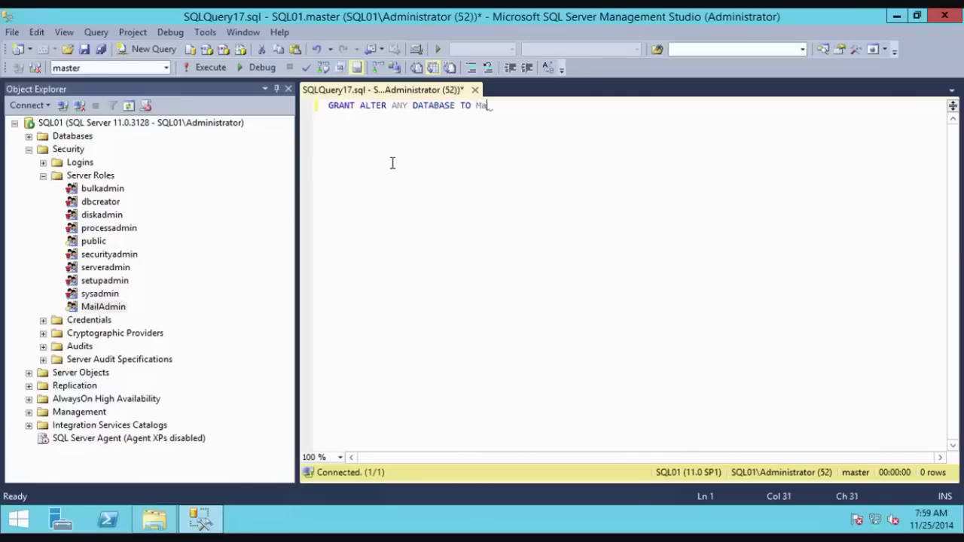
pyautogui.write('ilAdmin')
pyautogui.click(204, 67)
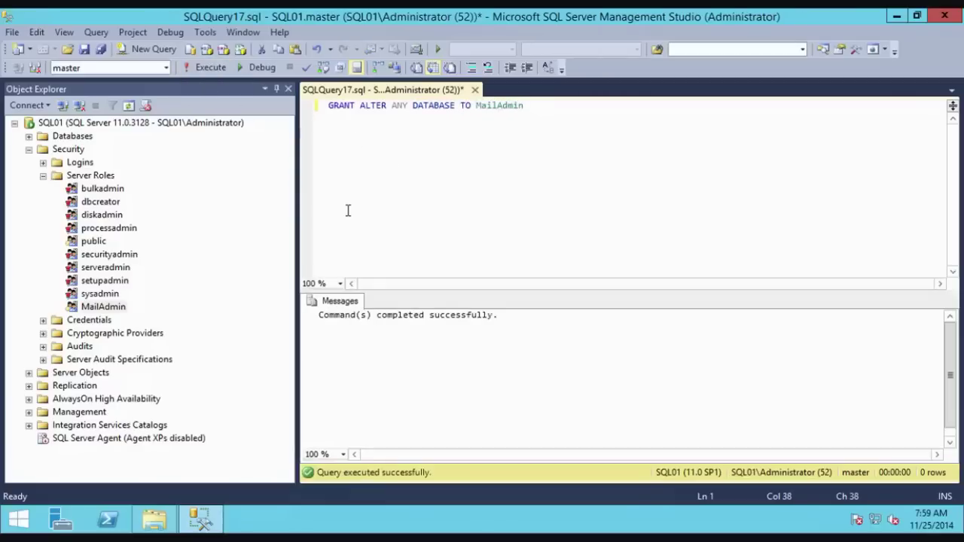
pyautogui.rightClick(114, 308)
pyautogui.click(176, 484)
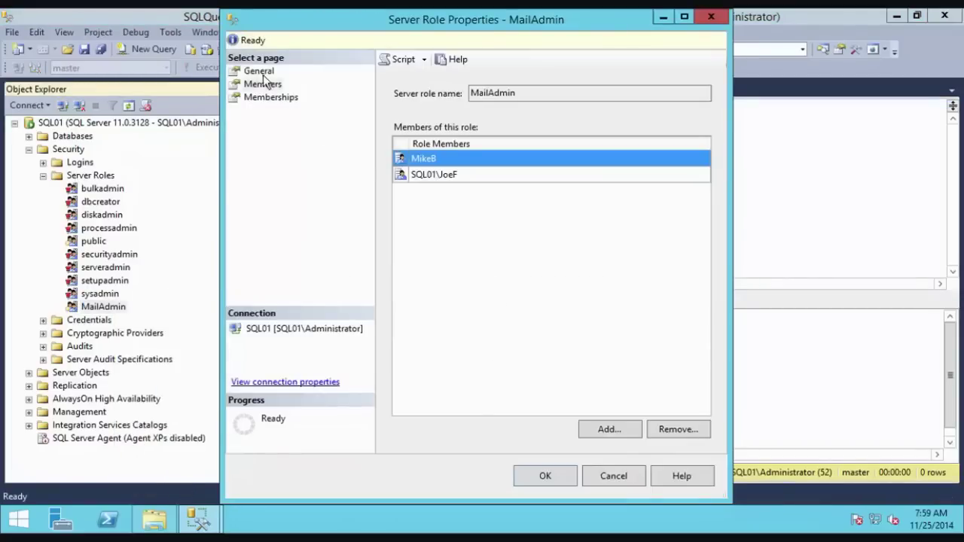
pyautogui.click(258, 71)
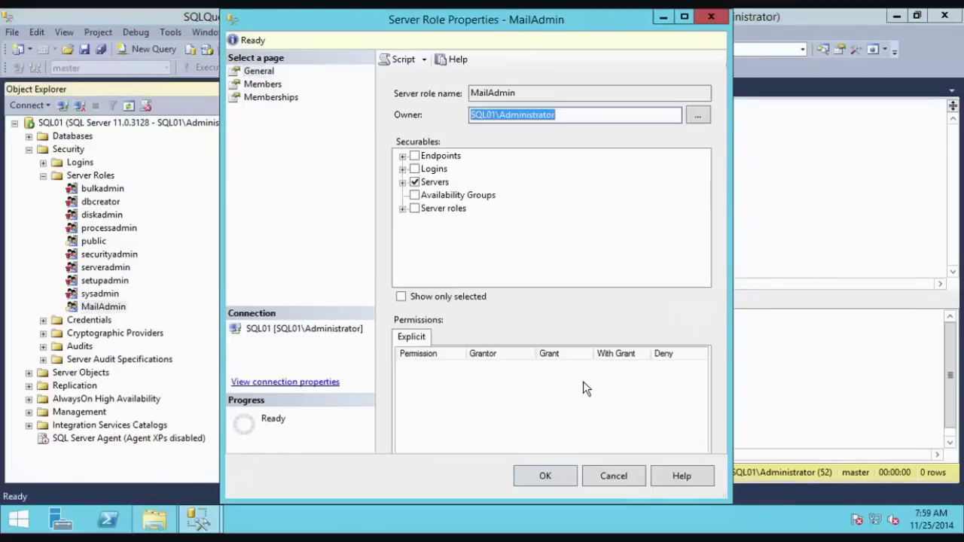
pyautogui.click(436, 183)
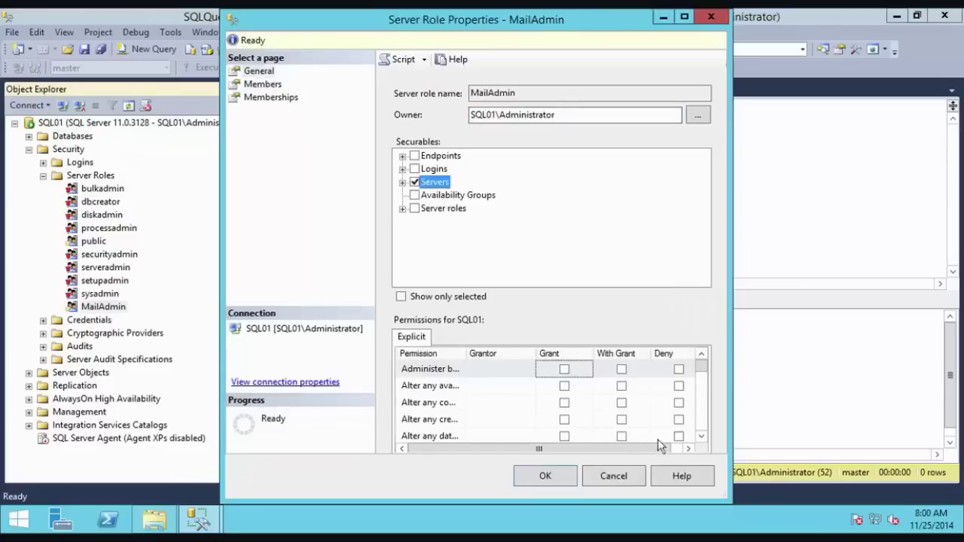
pyautogui.click(705, 436)
pyautogui.click(705, 436)
pyautogui.click(705, 437)
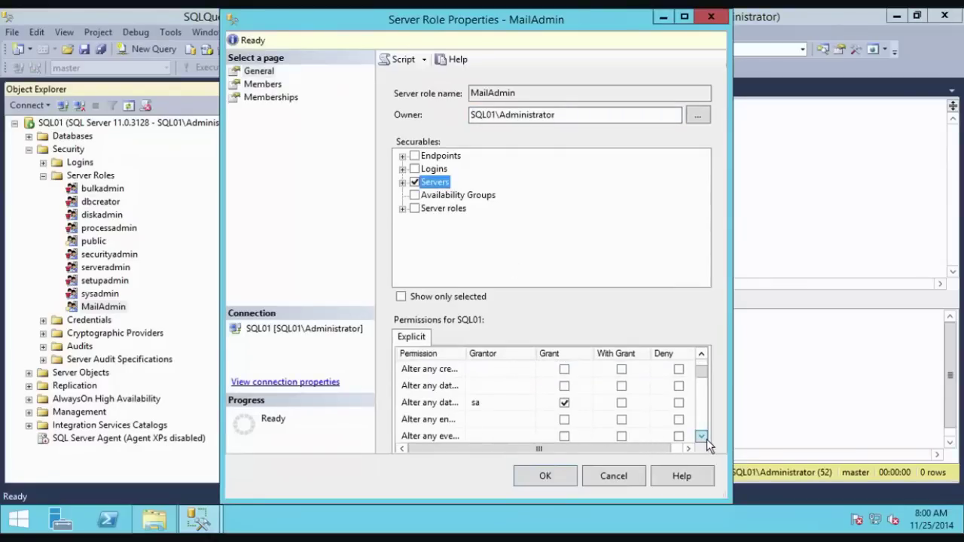
pyautogui.click(705, 436)
pyautogui.click(479, 387)
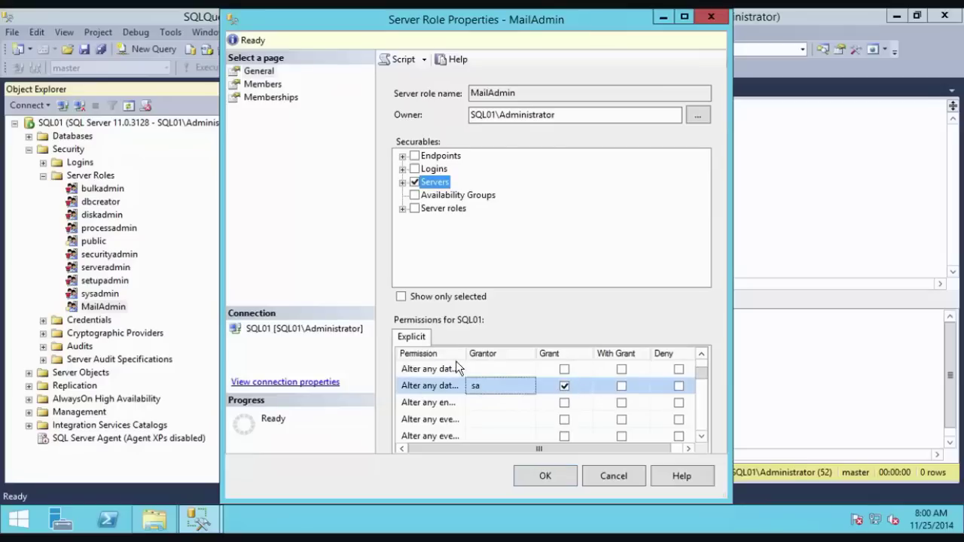
pyautogui.moveTo(464, 353); pyautogui.dragTo(500, 355)
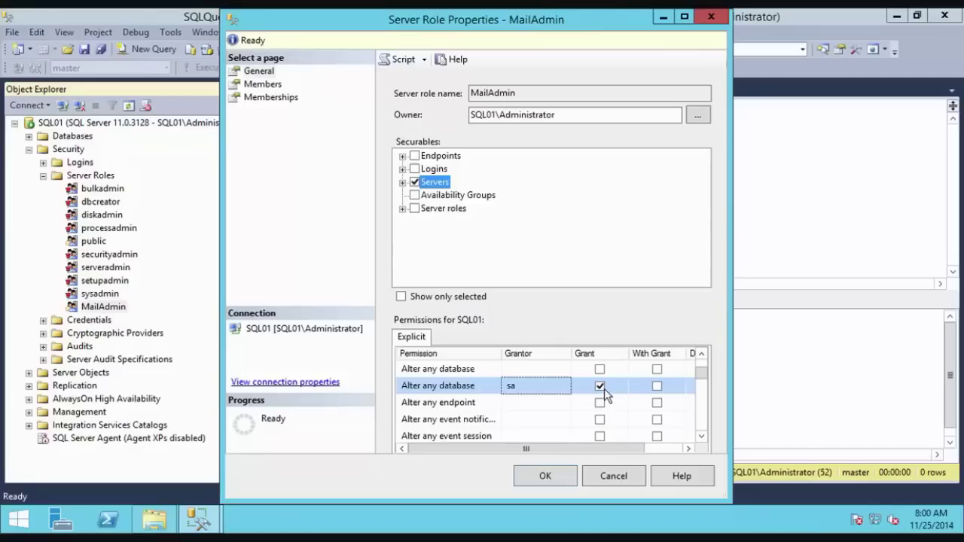
pyautogui.click(621, 479)
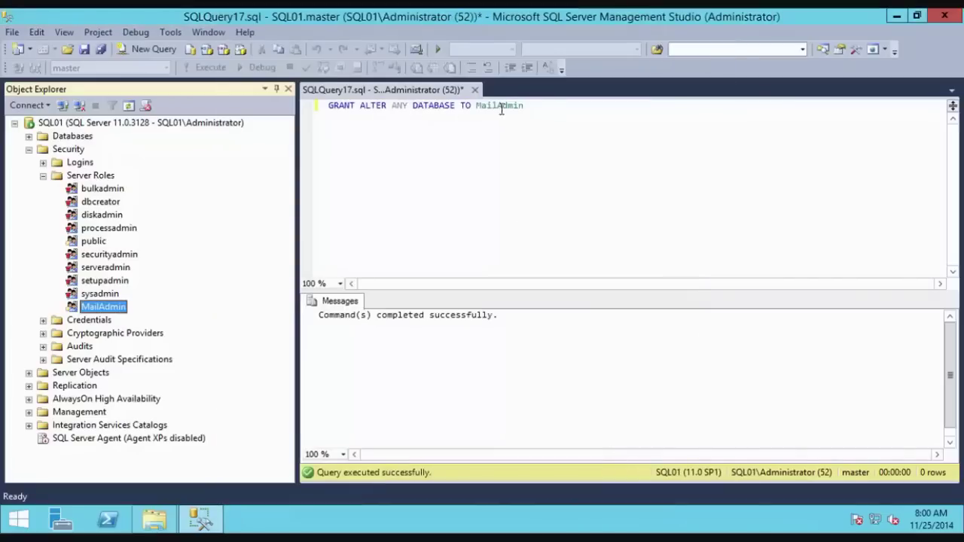
# Step: Extend the grant to ALTER ANY DATABASE TO MailAdmin WITH GRANT OPTION and run it
pyautogui.click(544, 129)
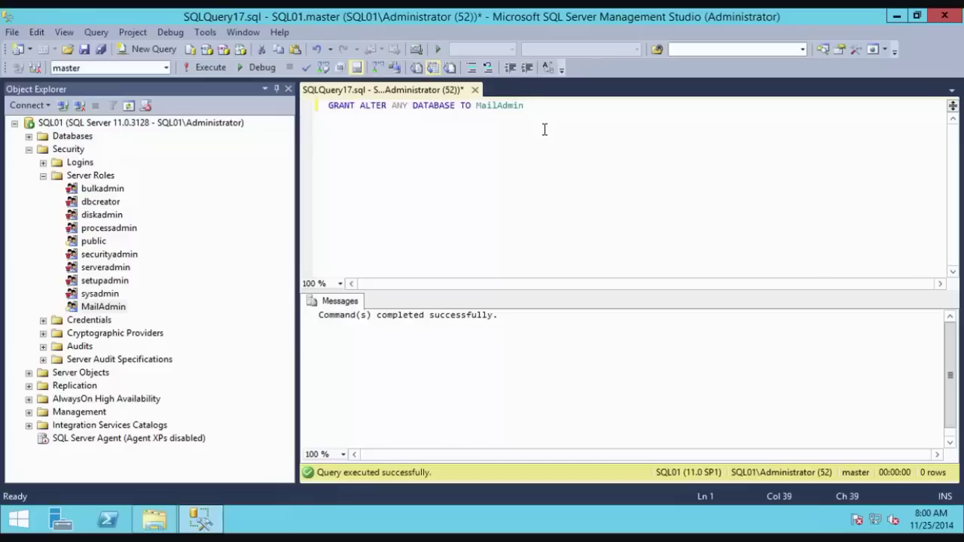
pyautogui.write('WITH GRANT OPTION')
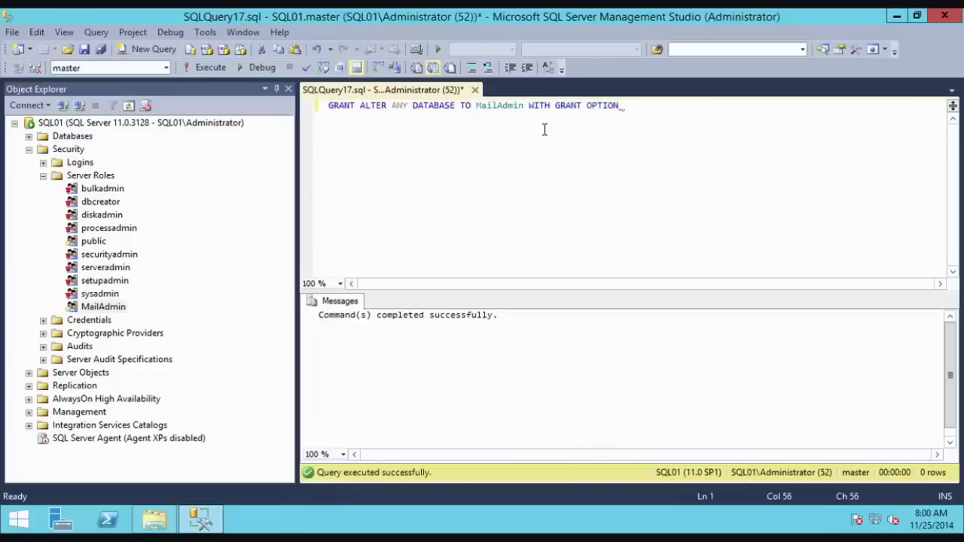
pyautogui.click(201, 68)
# Step: Open MailAdmin's SQL01 server permissions, widening the permission column to read full names
pyautogui.rightClick(111, 308)
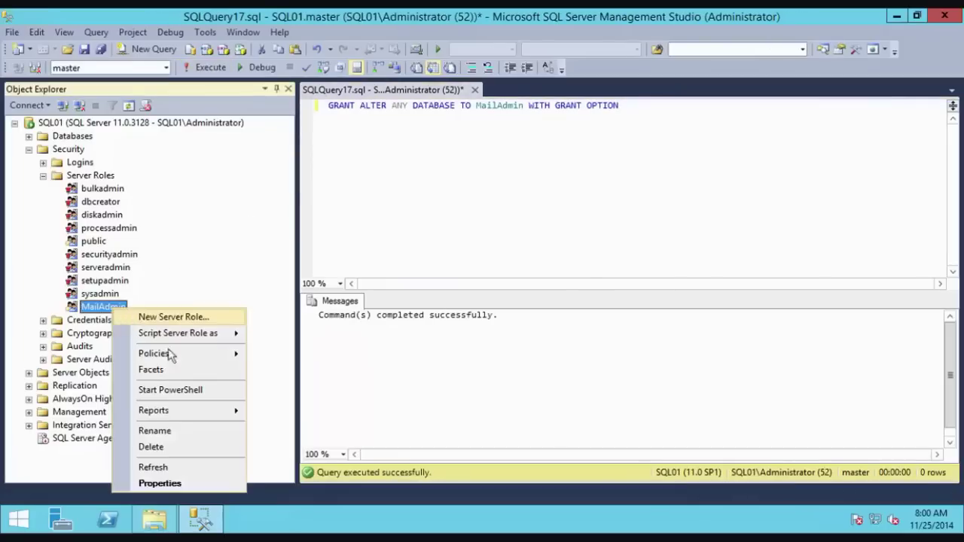
pyautogui.click(160, 483)
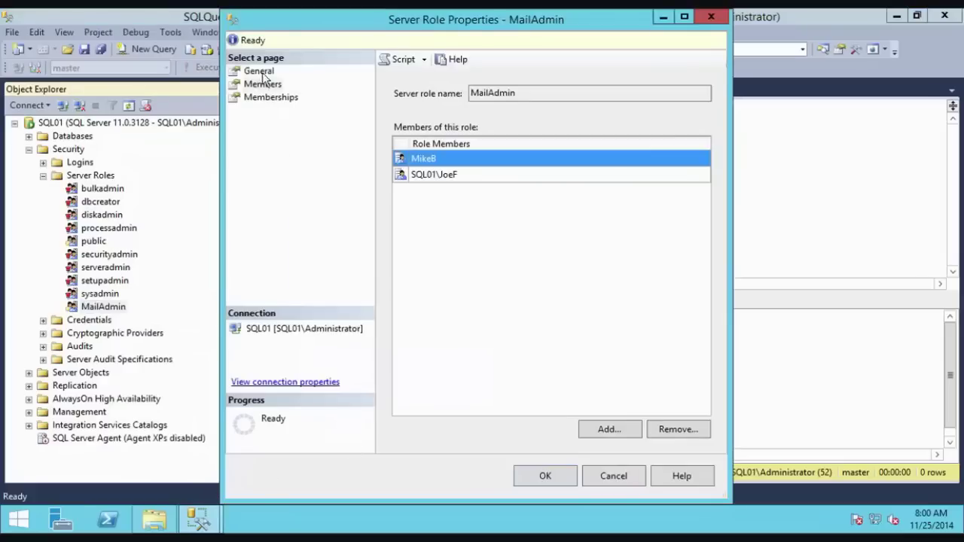
pyautogui.click(259, 71)
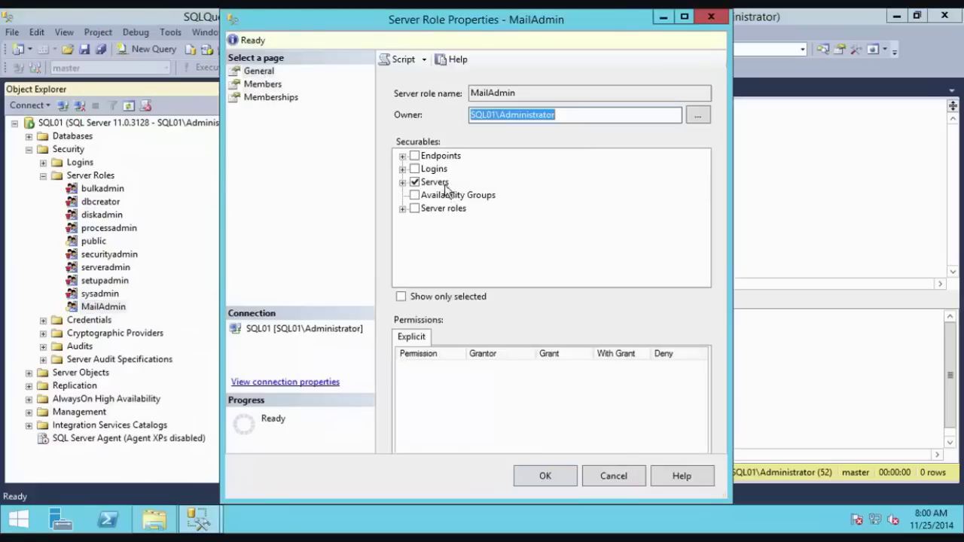
pyautogui.click(445, 187)
pyautogui.click(702, 436)
pyautogui.click(702, 436)
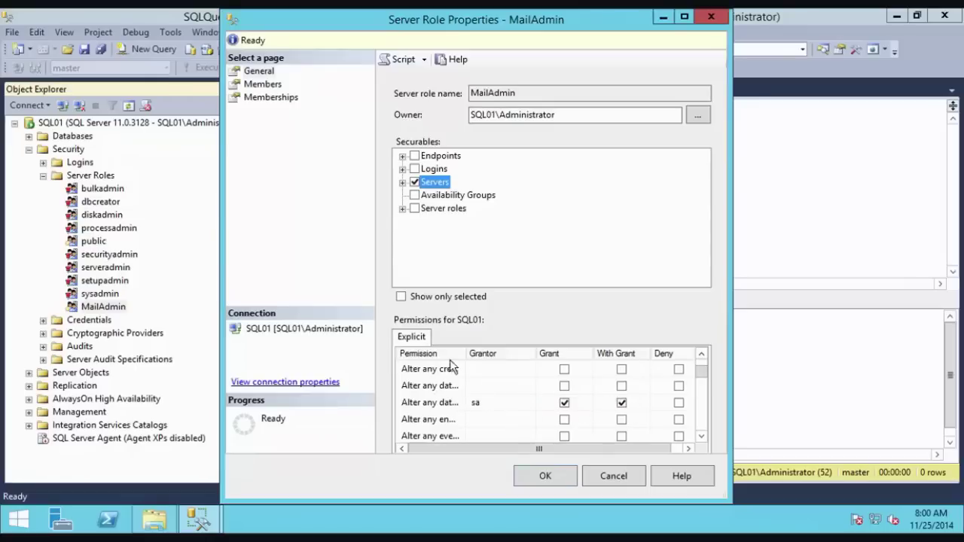
pyautogui.moveTo(478, 357); pyautogui.dragTo(507, 358)
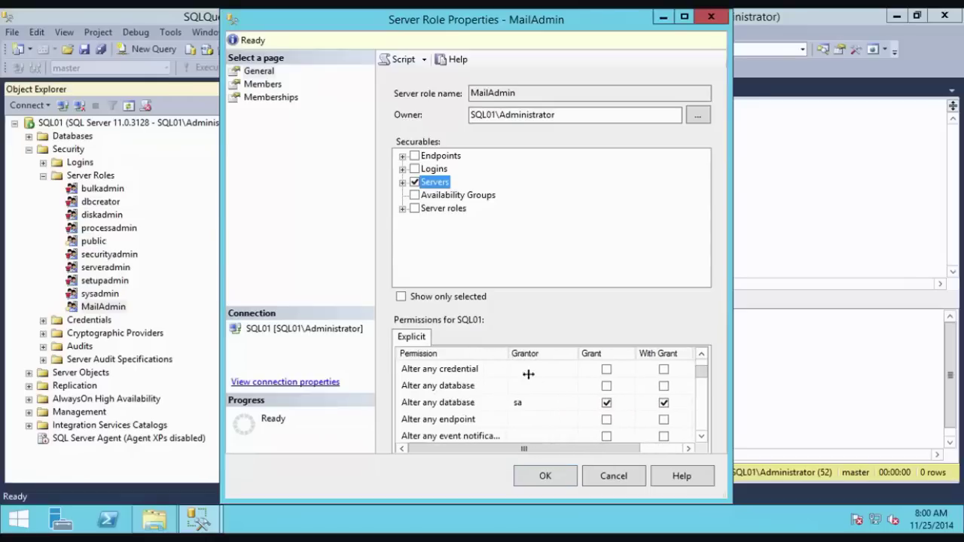
pyautogui.click(701, 437)
pyautogui.click(701, 437)
pyautogui.click(702, 437)
pyautogui.click(702, 437)
pyautogui.click(701, 436)
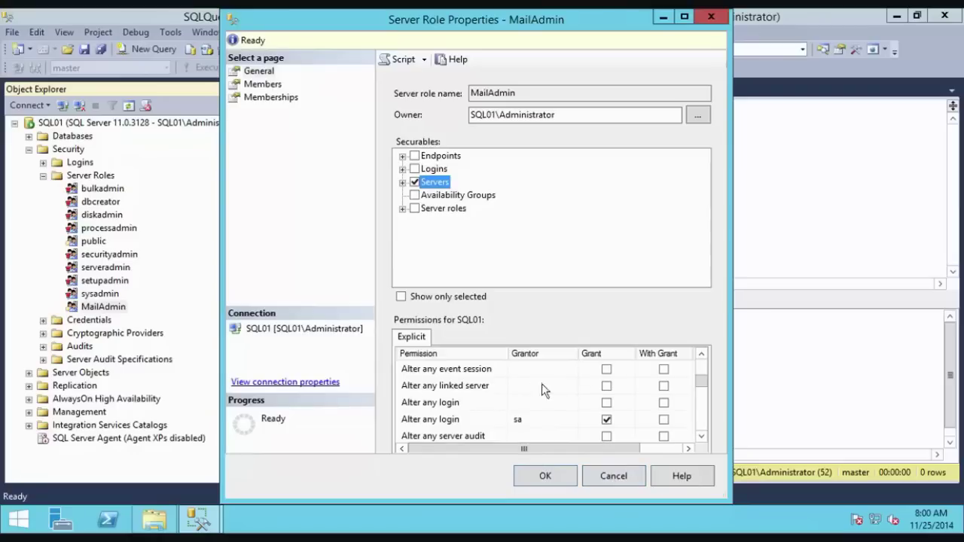
# Step: Inspect MailAdmin's Connect SQL permission row, then close the properties without saving
pyautogui.click(695, 419)
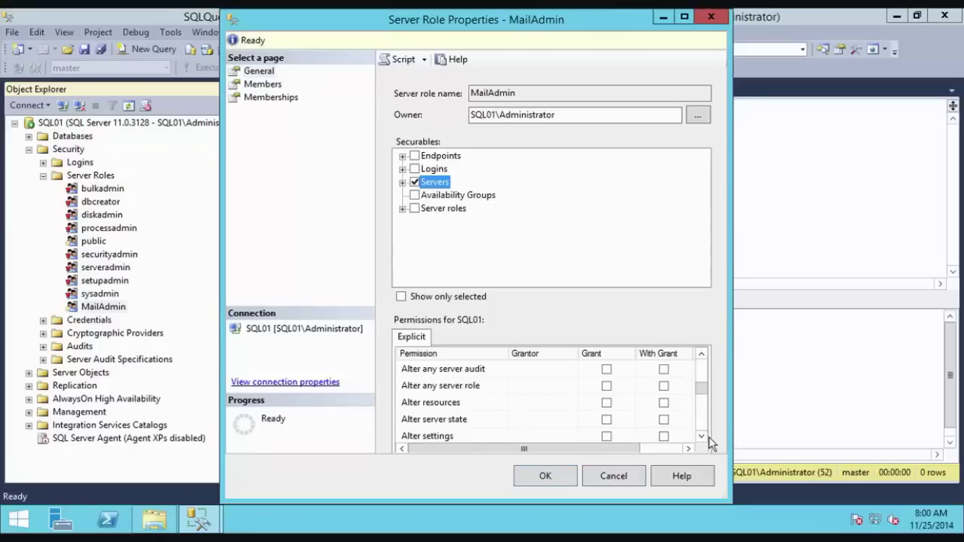
pyautogui.click(702, 436)
pyautogui.click(702, 436)
pyautogui.click(701, 436)
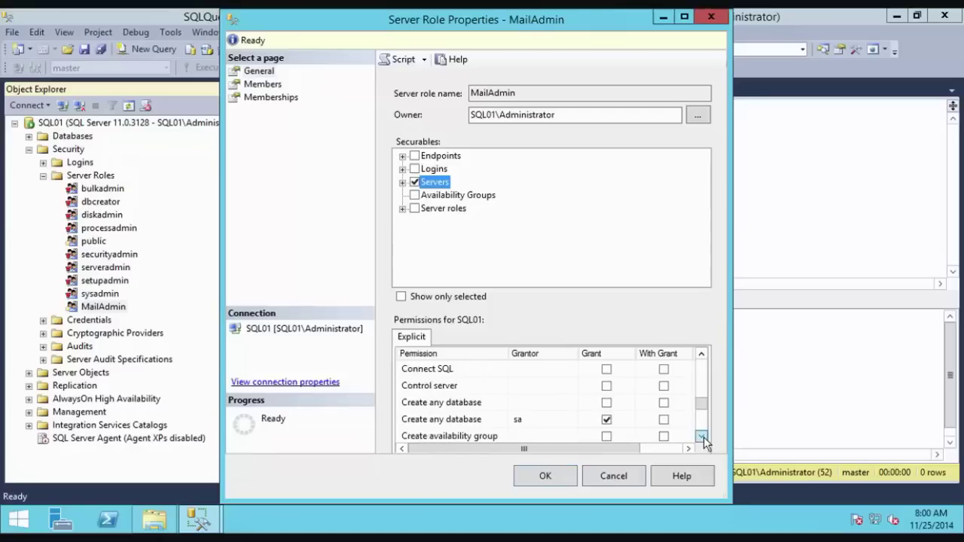
pyautogui.click(443, 369)
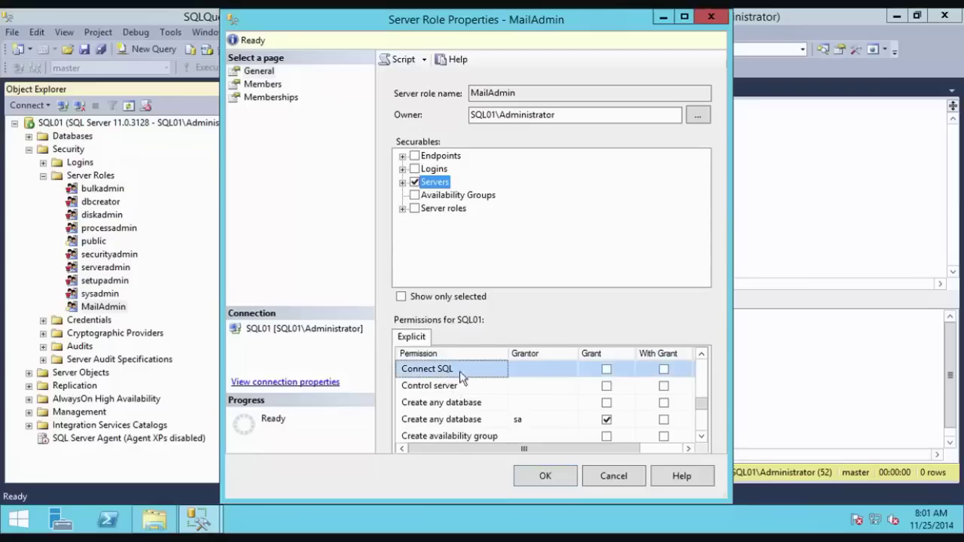
pyautogui.click(701, 354)
pyautogui.click(613, 475)
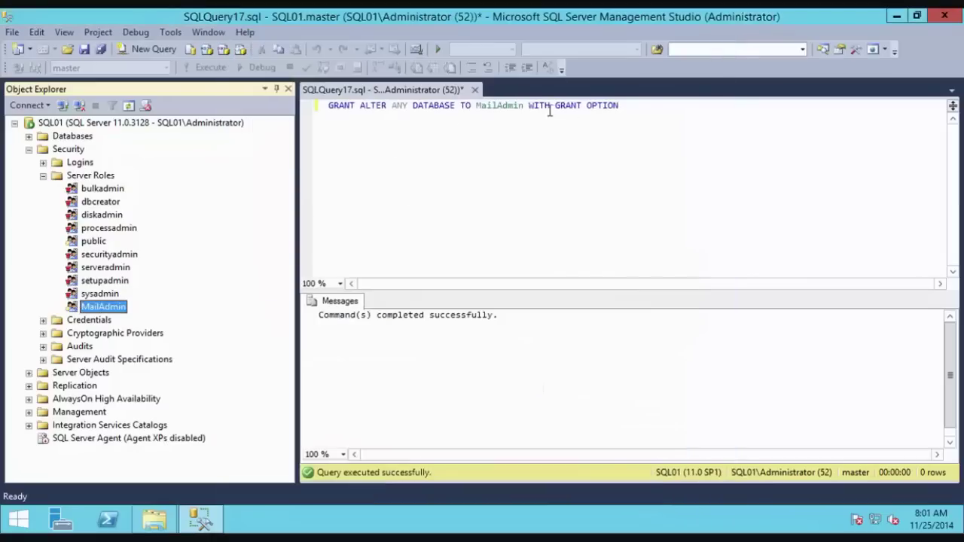
# Step: Replace the query with DENY CONNECT SQL TO MailAdmin and run it
pyautogui.moveTo(639, 106); pyautogui.dragTo(325, 107)
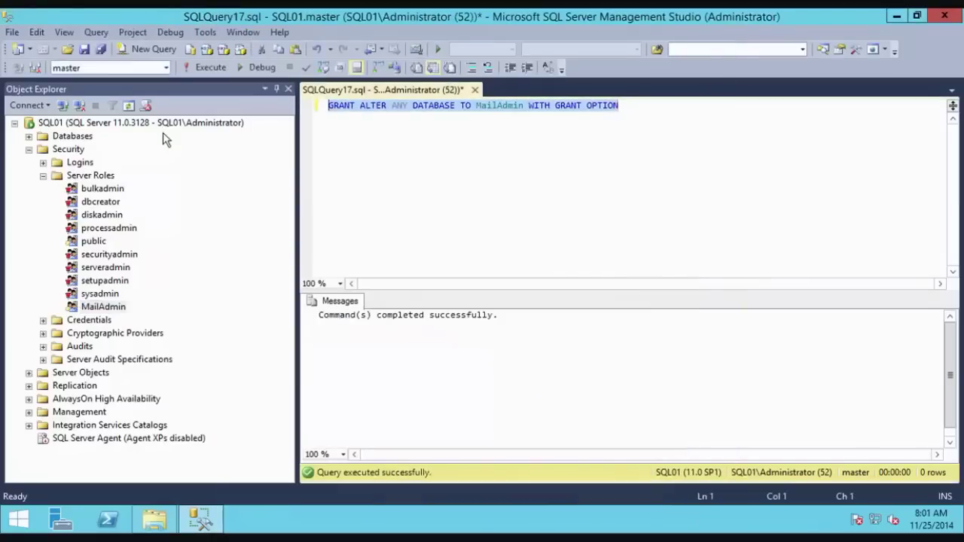
pyautogui.write('DENY CON')
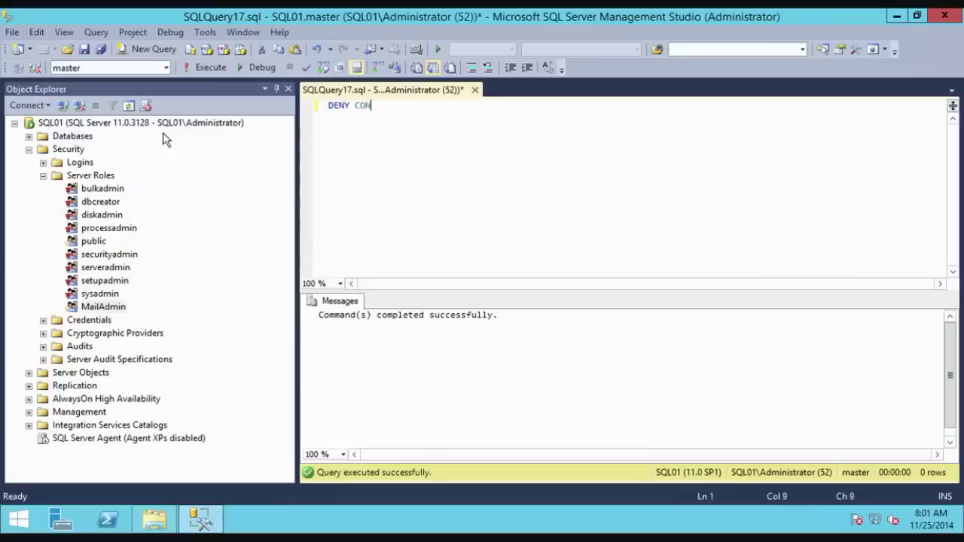
pyautogui.write('NECT SQL TO')
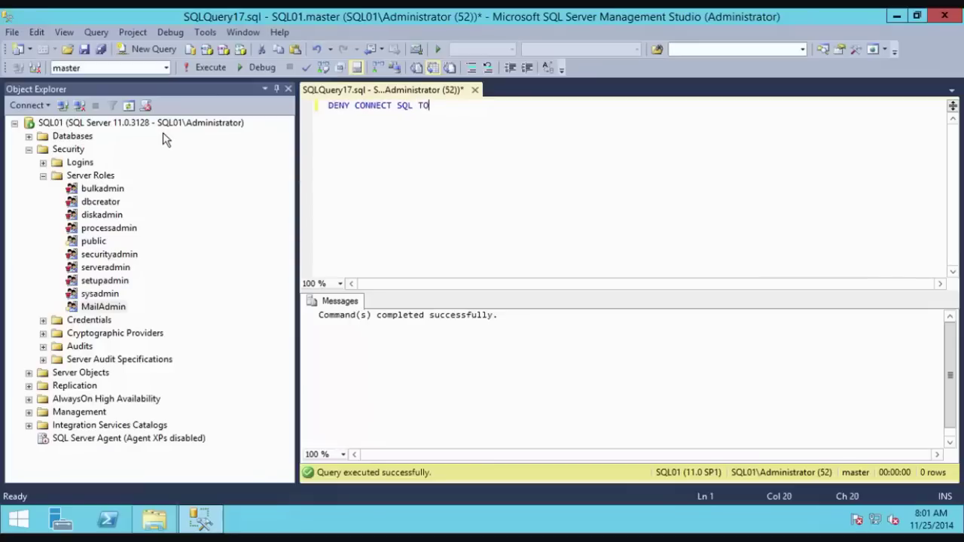
pyautogui.write(' MailAdmin')
pyautogui.click(211, 73)
# Step: Confirm Connect SQL shows as denied in MailAdmin's Servers permissions, then close the properties
pyautogui.rightClick(113, 309)
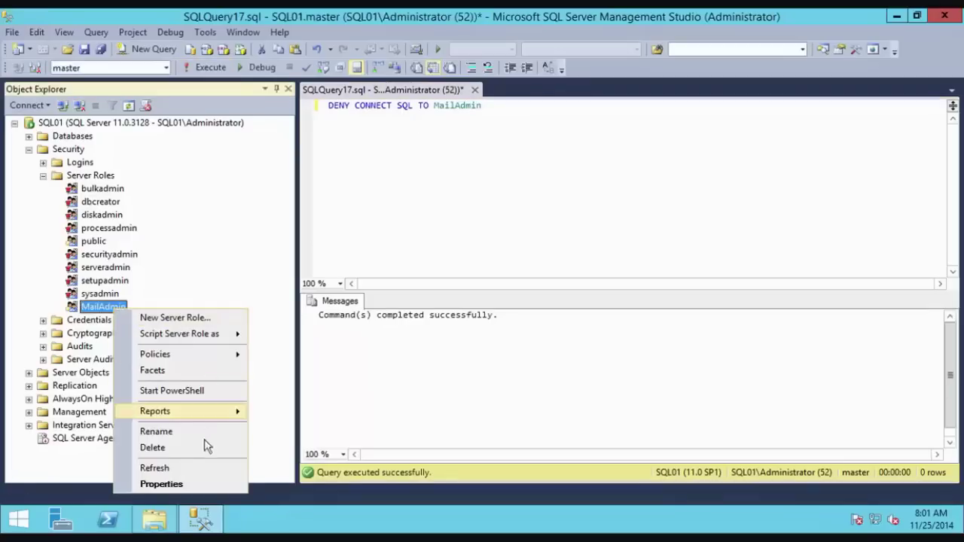
pyautogui.click(190, 486)
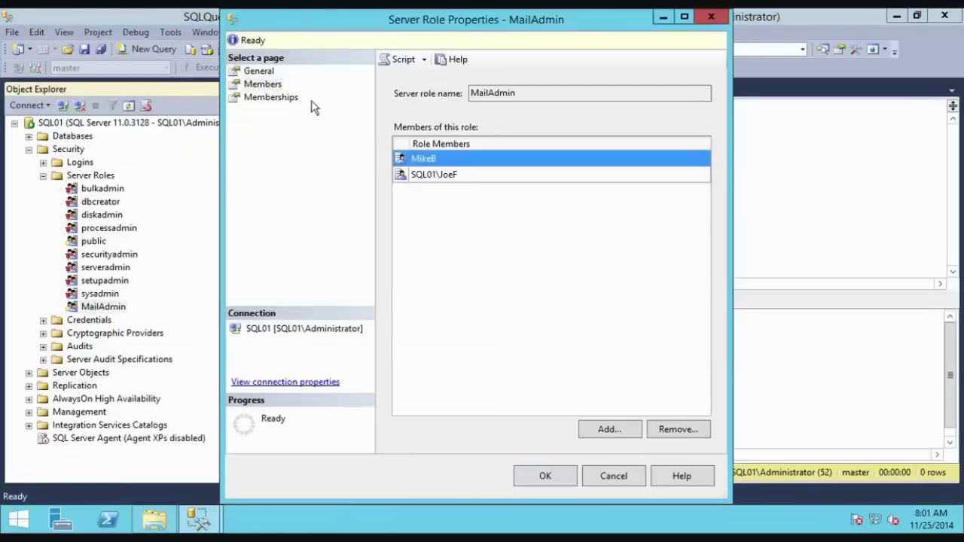
pyautogui.click(260, 71)
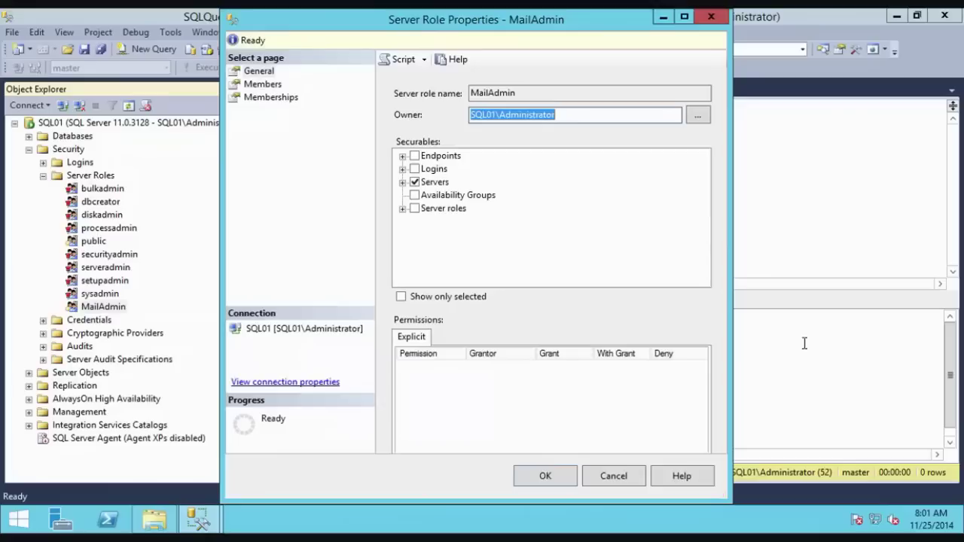
pyautogui.click(435, 183)
pyautogui.moveTo(703, 367); pyautogui.dragTo(695, 399)
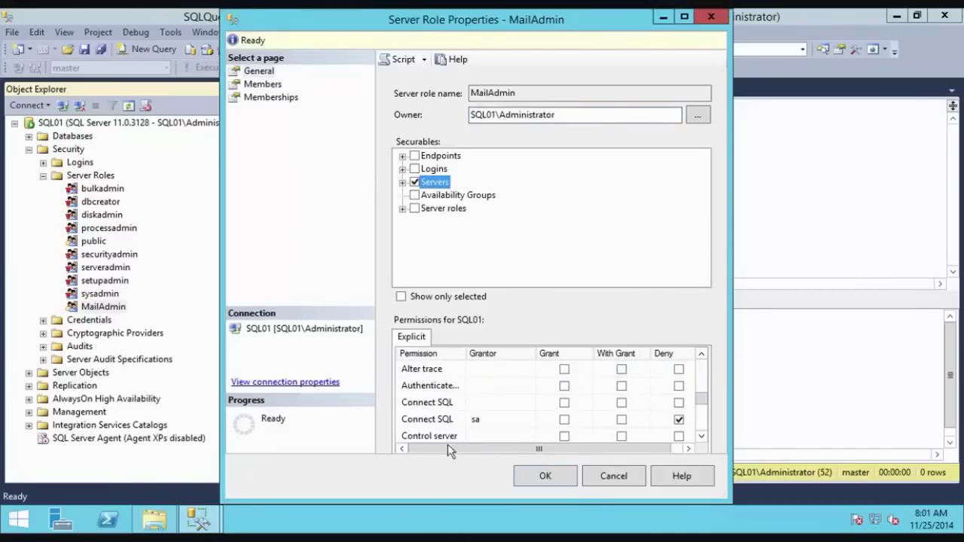
pyautogui.click(443, 424)
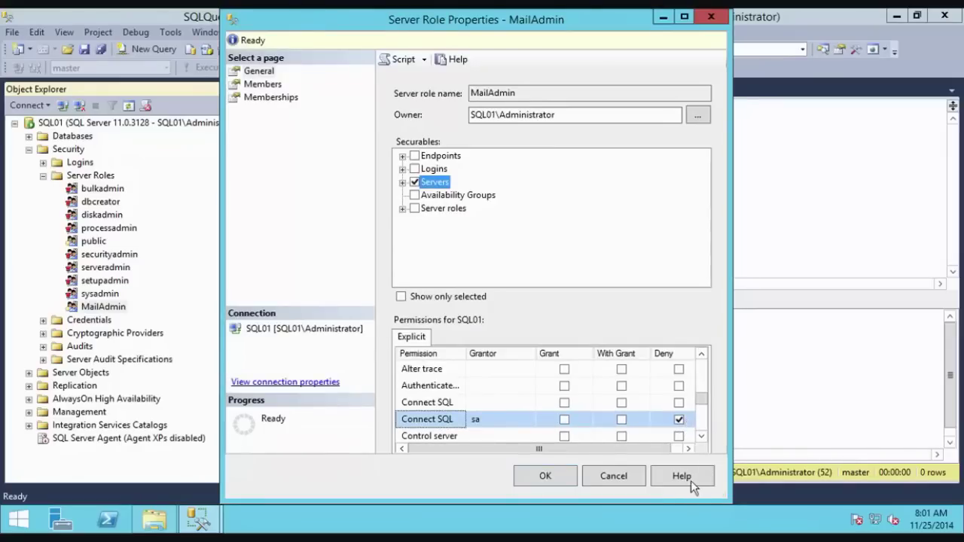
pyautogui.click(628, 483)
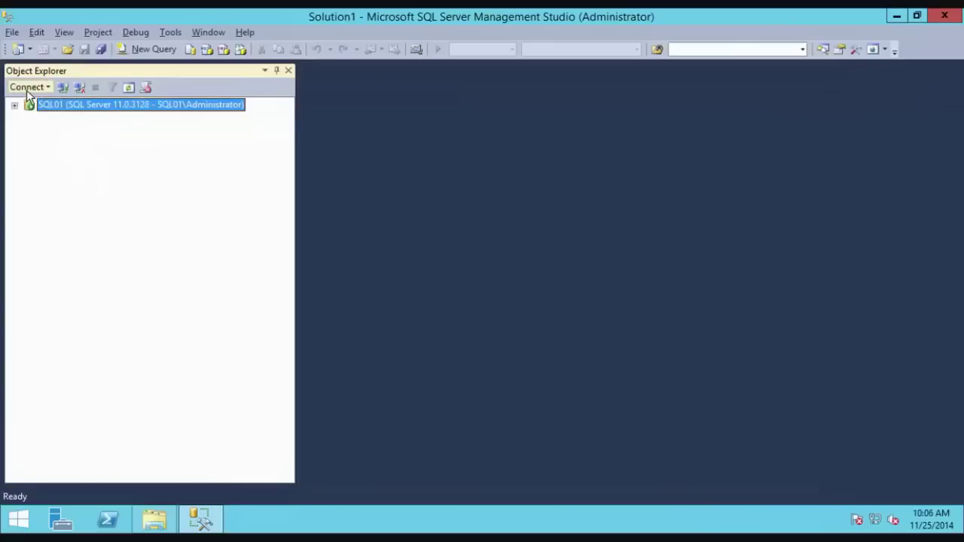
pyautogui.click(27, 87)
pyautogui.click(37, 101)
pyautogui.click(478, 198)
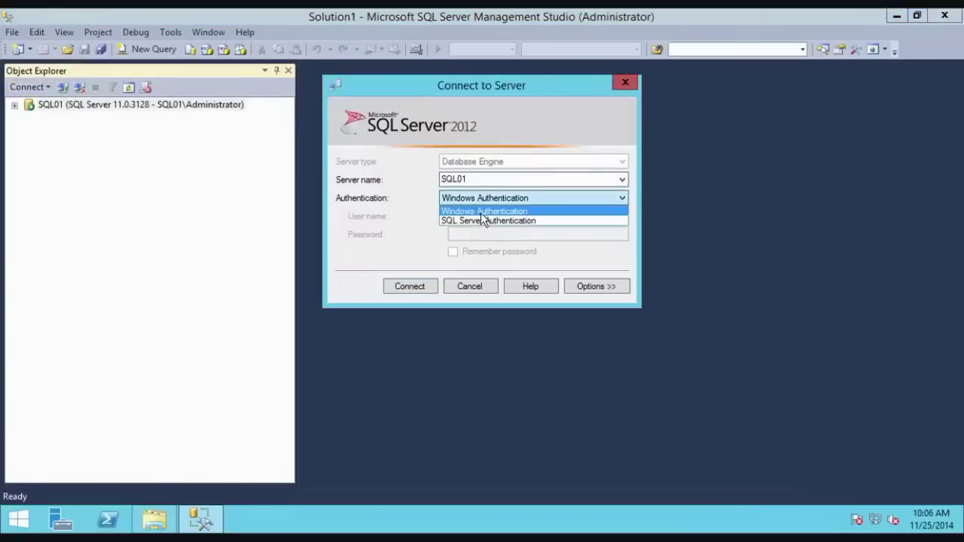
pyautogui.click(482, 219)
pyautogui.click(482, 234)
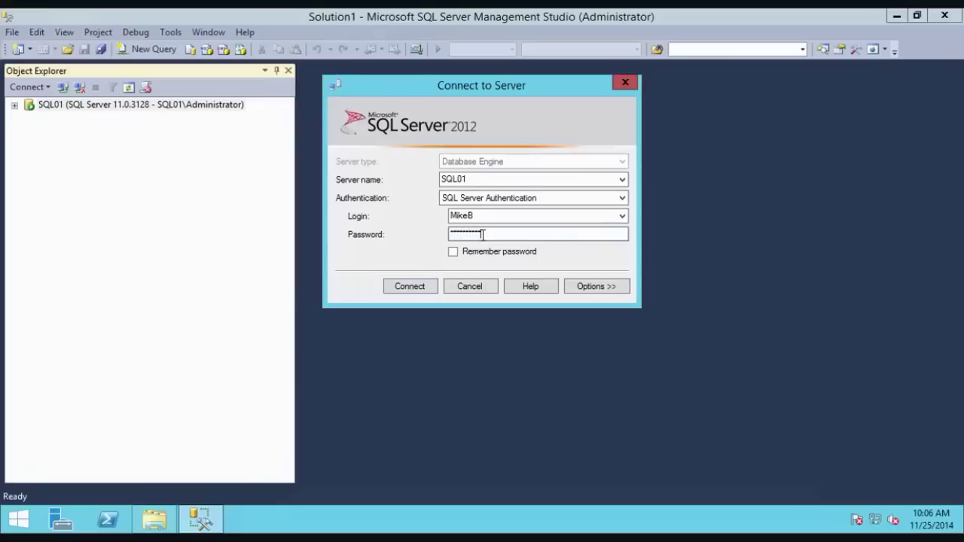
pyautogui.click(394, 286)
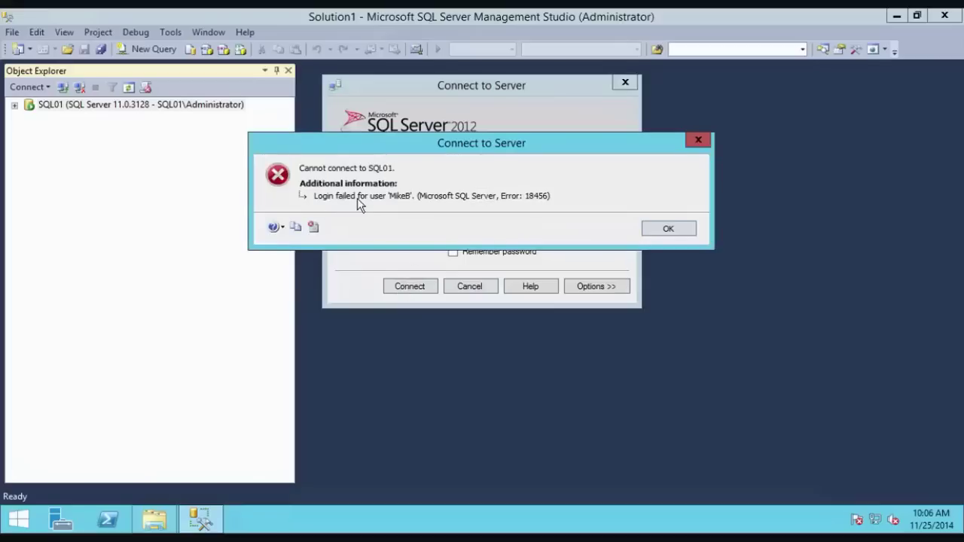
pyautogui.click(662, 230)
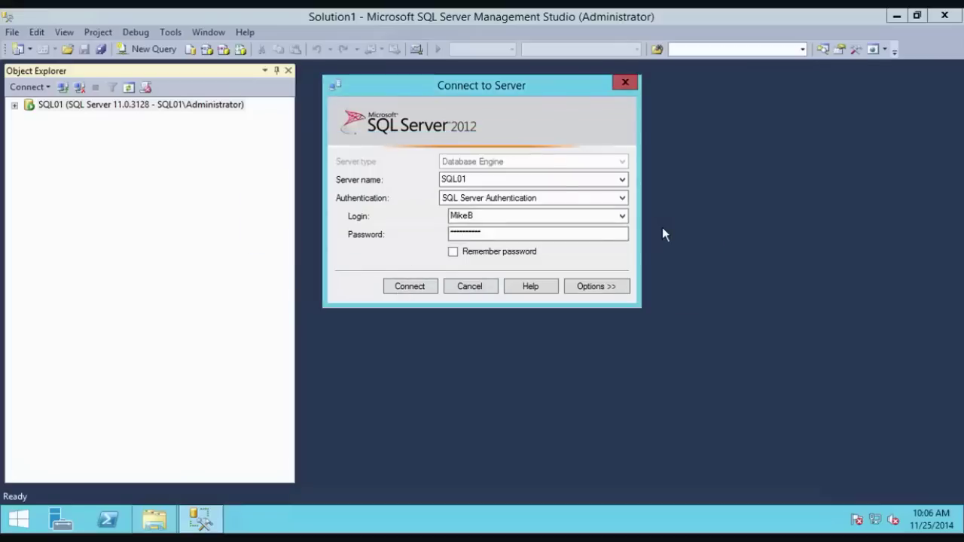
pyautogui.click(470, 286)
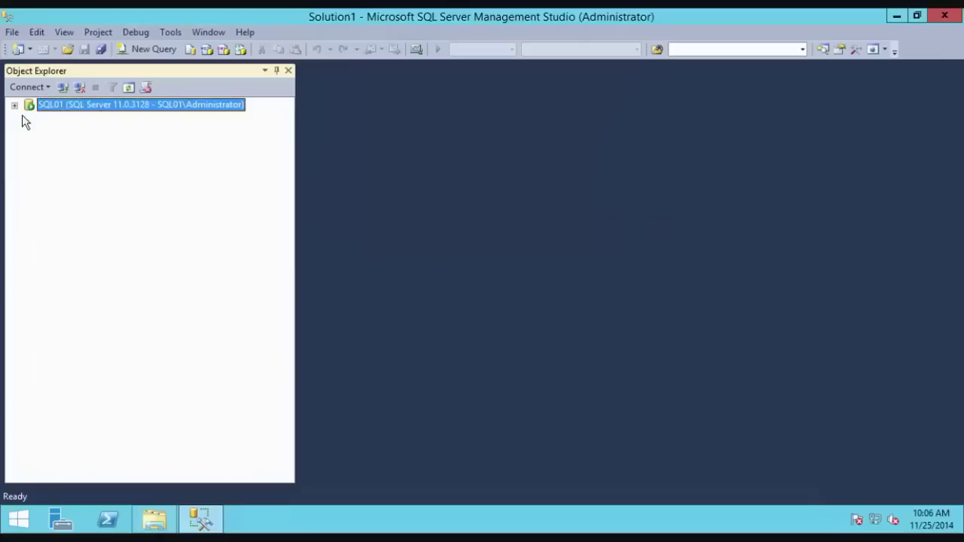
# Step: Uncheck Deny on Connect SQL in MailAdmin's Servers permissions and save with OK
pyautogui.click(15, 104)
pyautogui.click(28, 131)
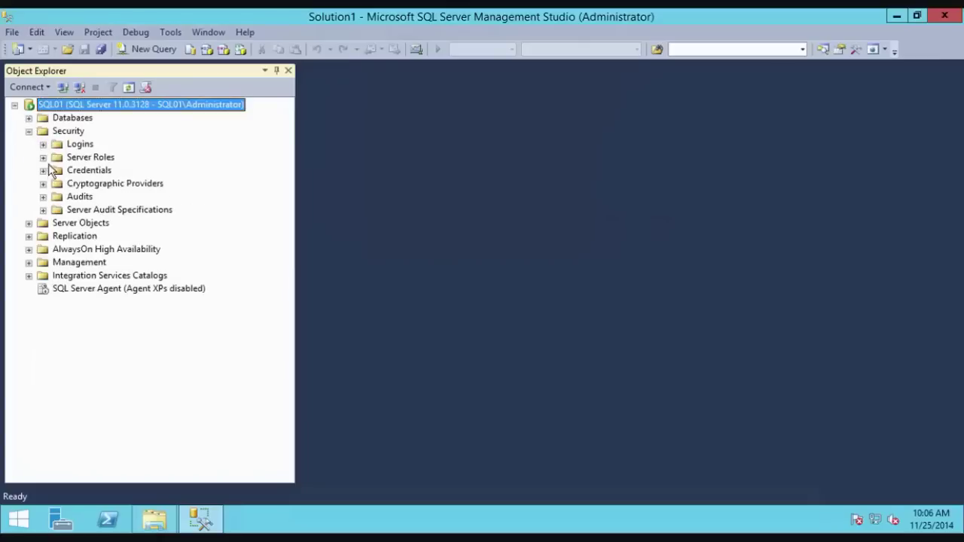
pyautogui.click(43, 157)
pyautogui.click(93, 290)
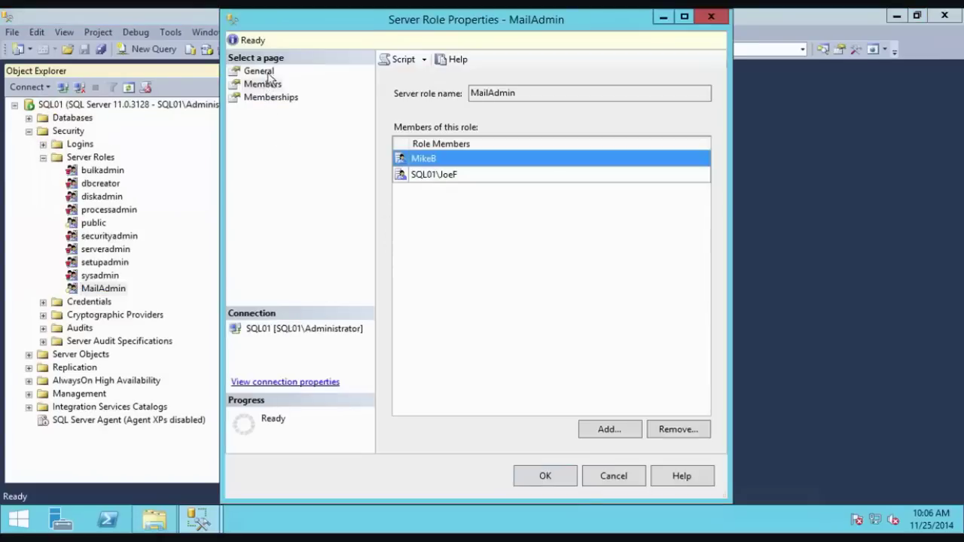
pyautogui.click(267, 74)
pyautogui.click(414, 183)
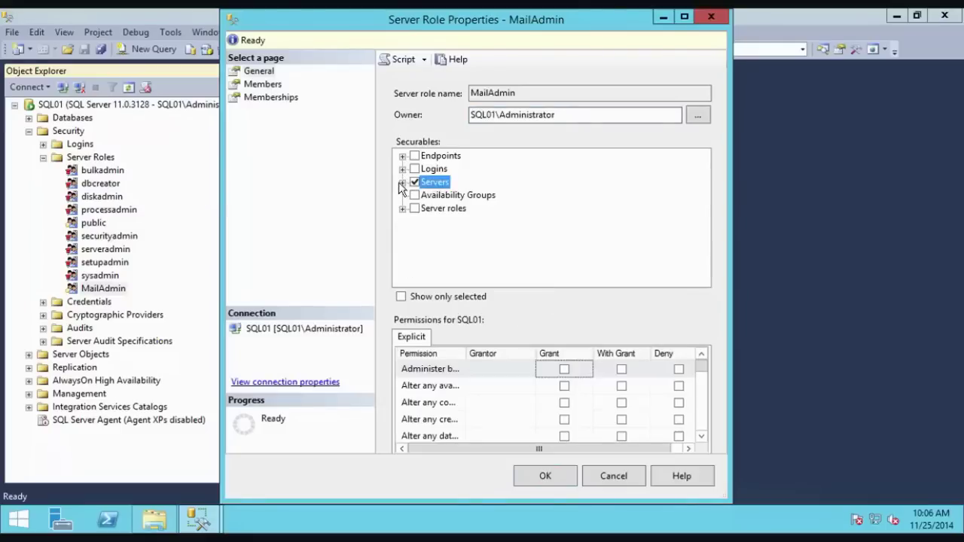
pyautogui.moveTo(702, 372)
pyautogui.mouseDown()
pyautogui.moveTo(711, 418)
pyautogui.moveTo(711, 401)
pyautogui.mouseUp()
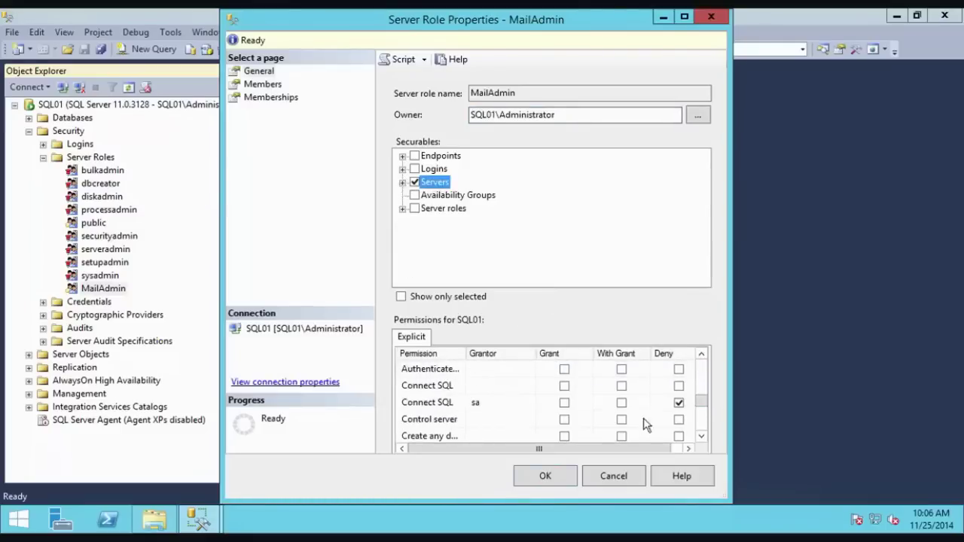
pyautogui.click(678, 403)
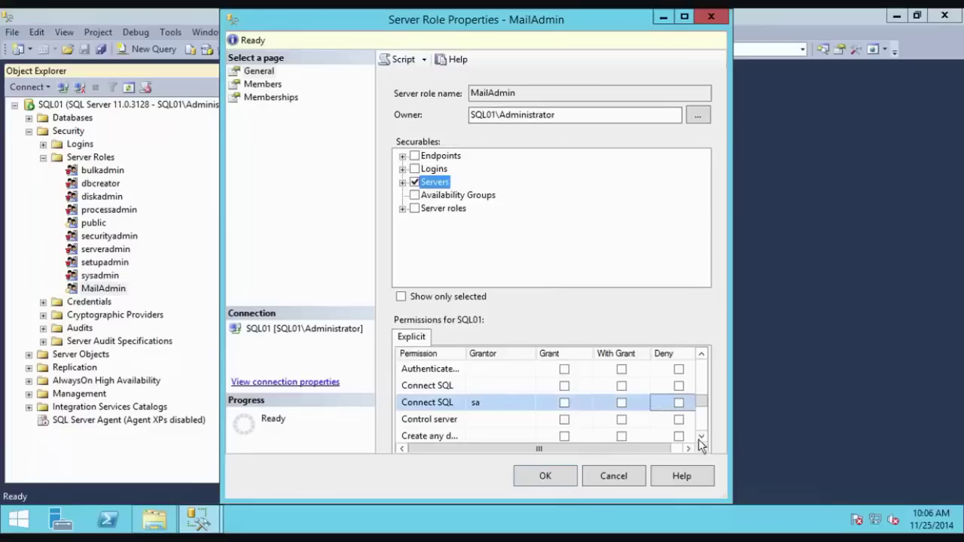
pyautogui.click(546, 476)
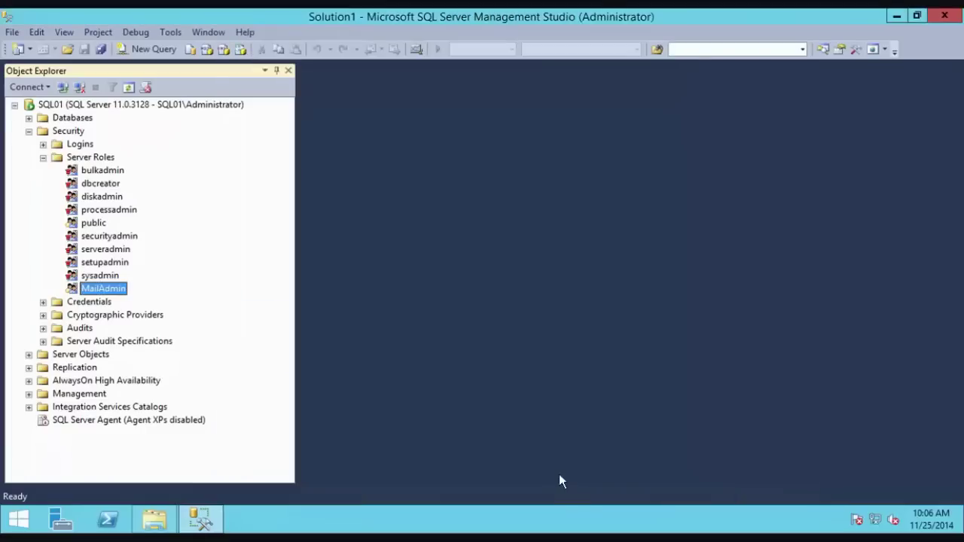
# Step: Connect to SQL01's Database Engine as MikeB using SQL Server Authentication
pyautogui.click(14, 105)
pyautogui.click(38, 87)
pyautogui.click(41, 103)
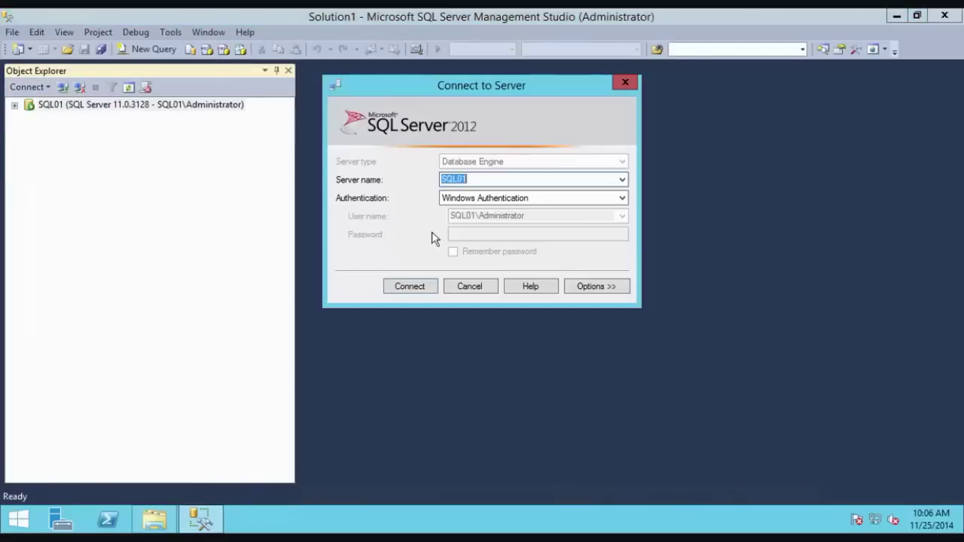
pyautogui.click(495, 199)
pyautogui.click(491, 221)
pyautogui.click(486, 234)
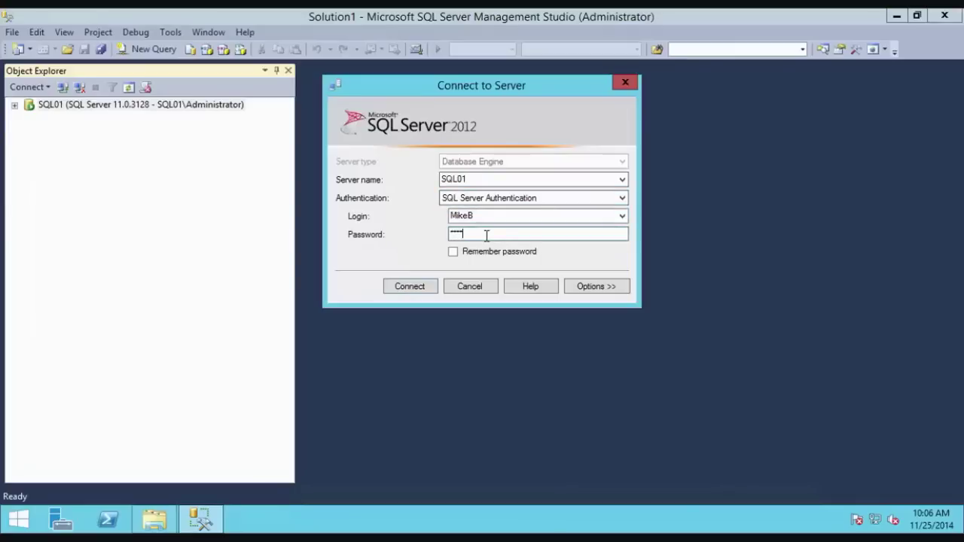
pyautogui.press('Return')
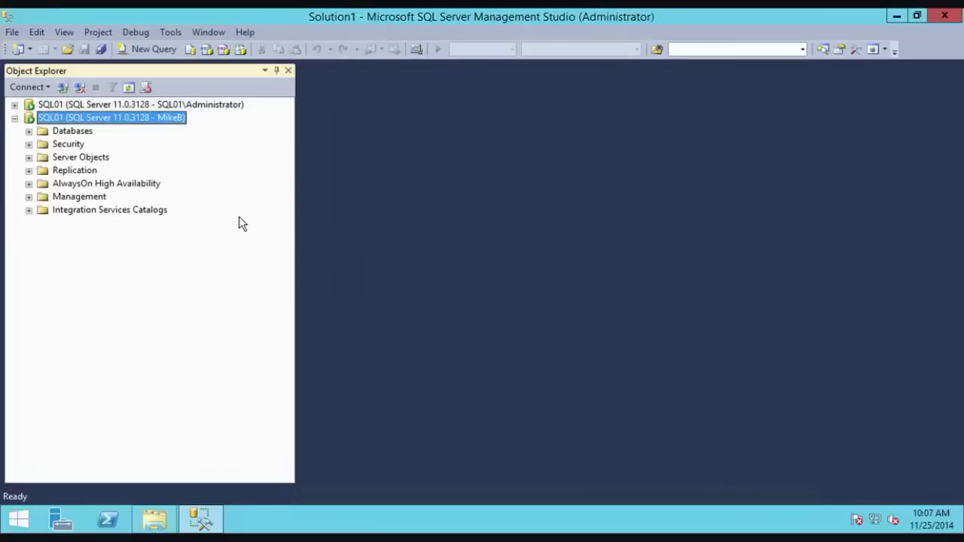
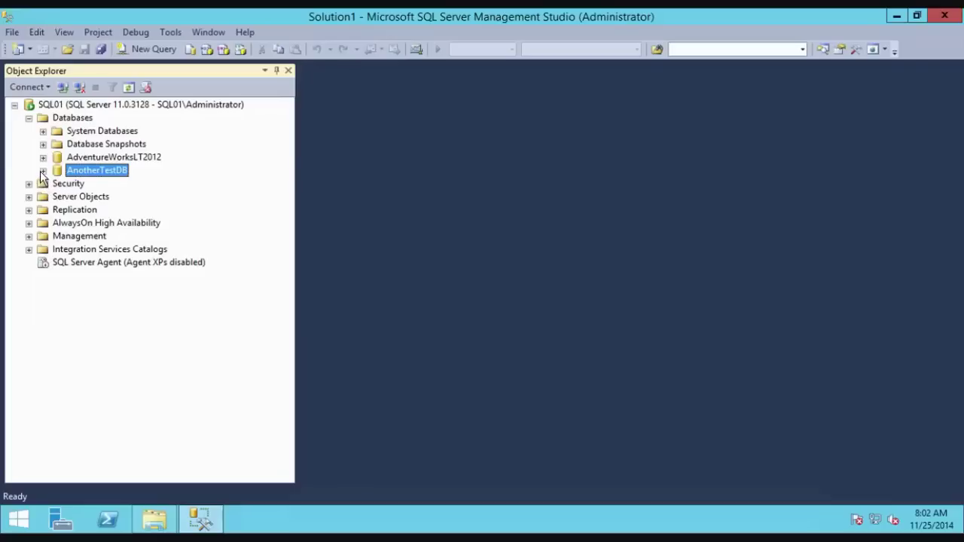
# Step: Expand AnotherTestDB under SQL01's Databases to show its folders
pyautogui.click(43, 171)
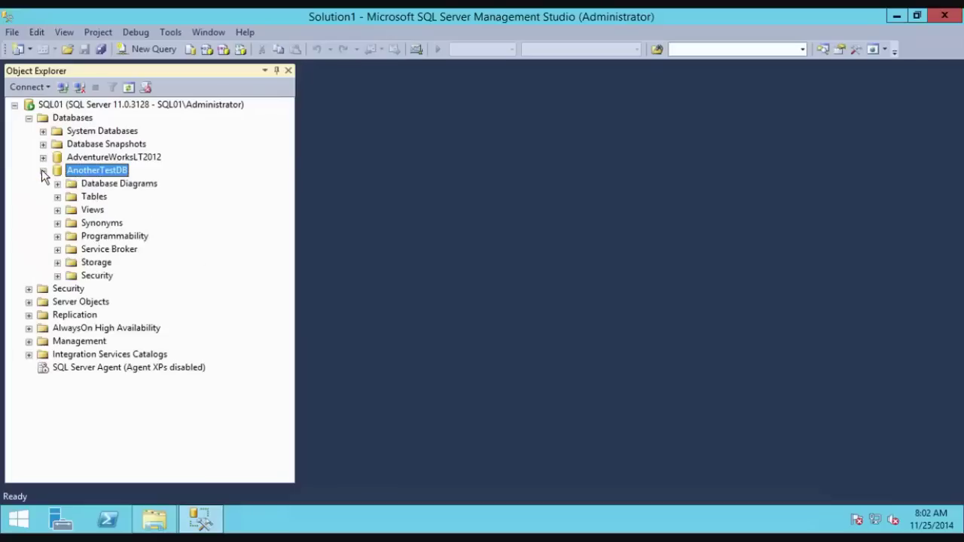
# Step: Expand AnotherTestDB's Security > Roles > Database Roles to list the fixed roles
pyautogui.click(91, 278)
pyautogui.click(58, 276)
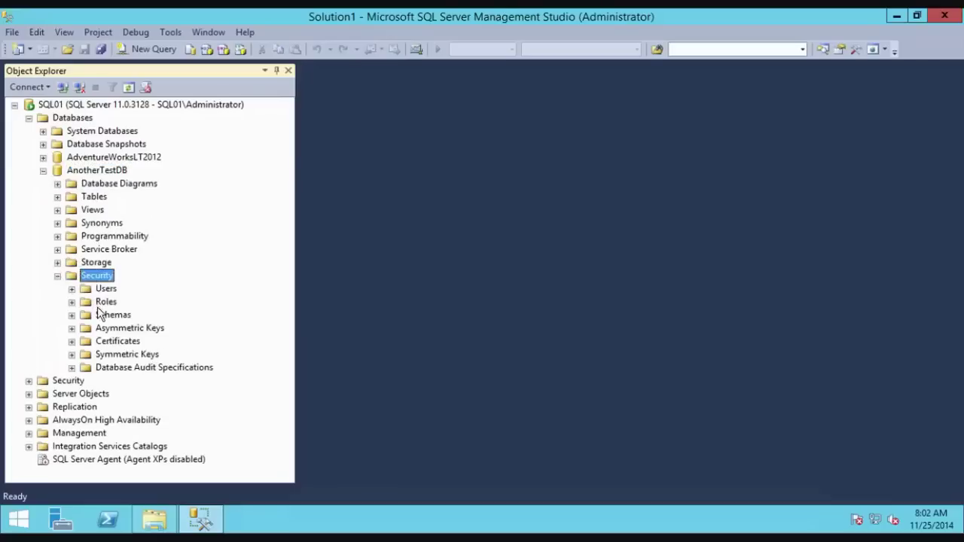
pyautogui.click(96, 302)
pyautogui.click(72, 302)
pyautogui.click(91, 316)
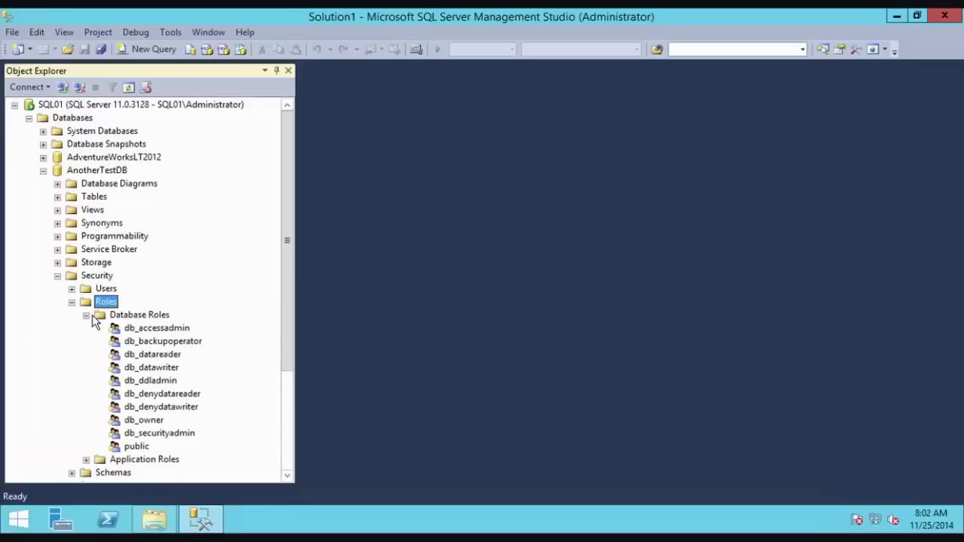
pyautogui.click(149, 327)
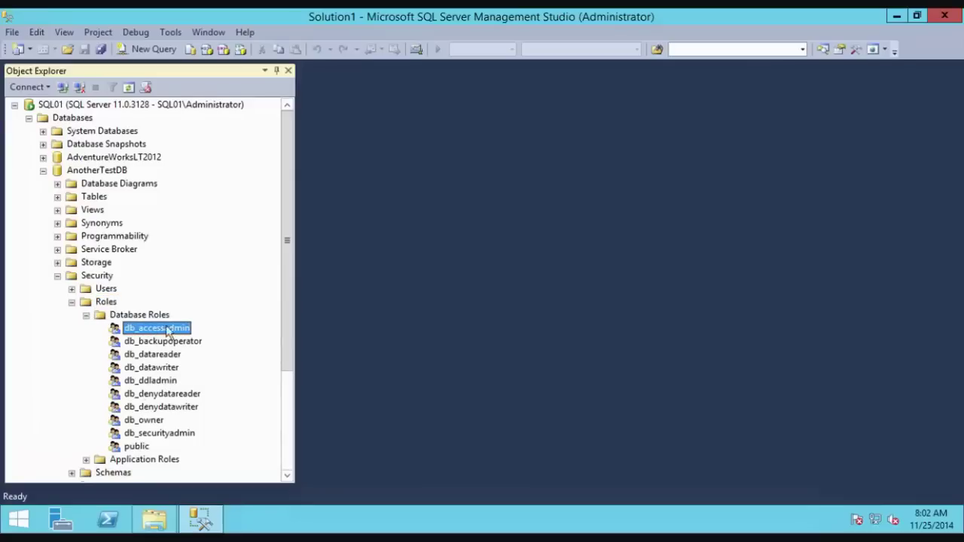
# Step: Review the db_owner role's properties, showing dbo as member, and close them unchanged
pyautogui.doubleClick(151, 419)
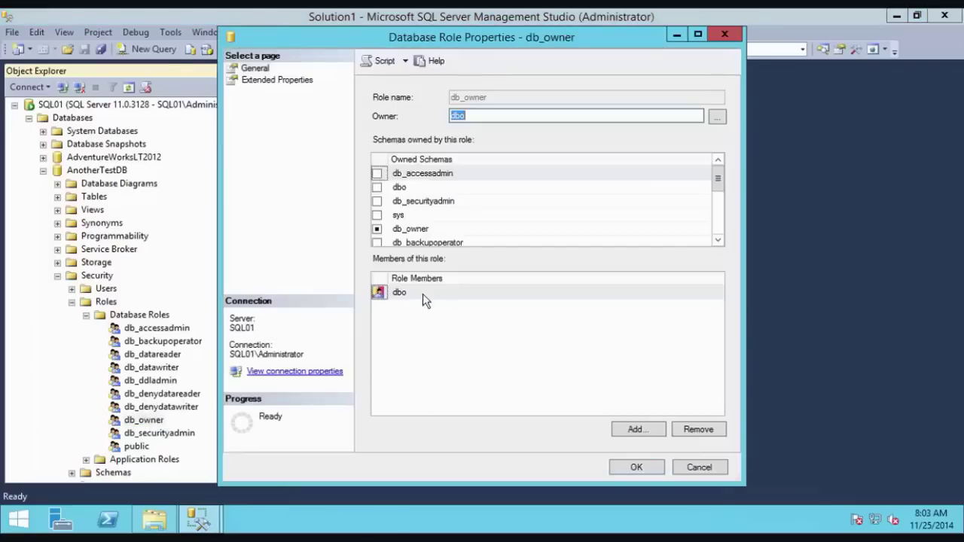
pyautogui.click(406, 293)
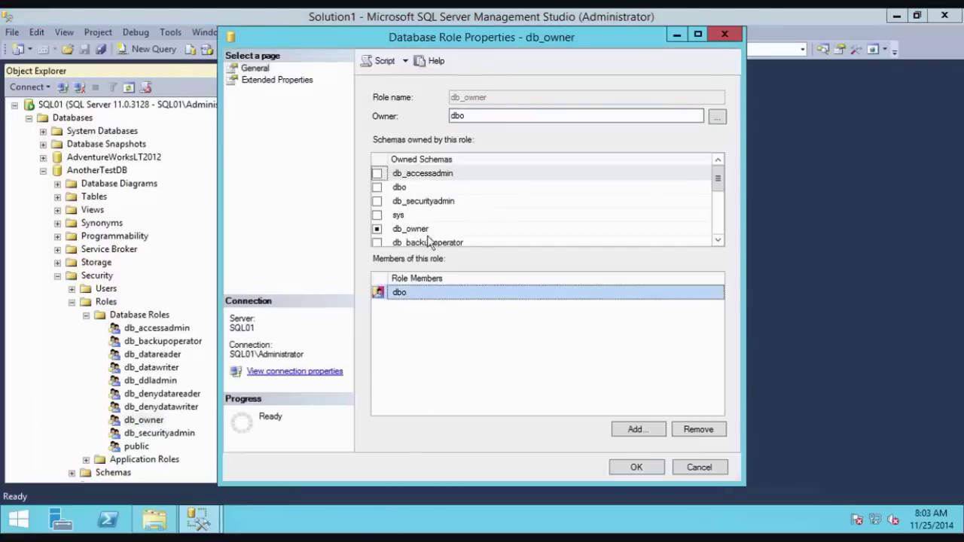
pyautogui.click(692, 469)
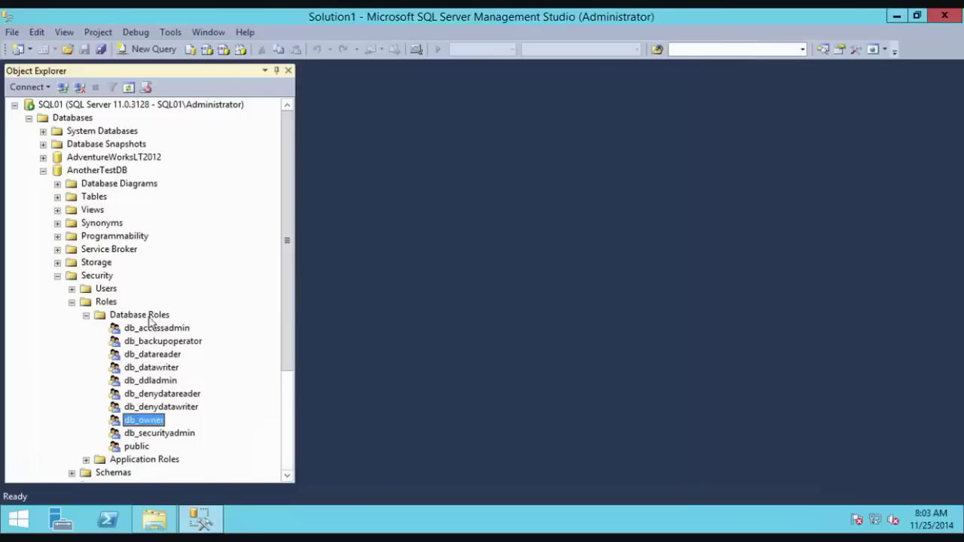
# Step: Start a new database role in AnotherTestDB named DB_Query
pyautogui.rightClick(138, 318)
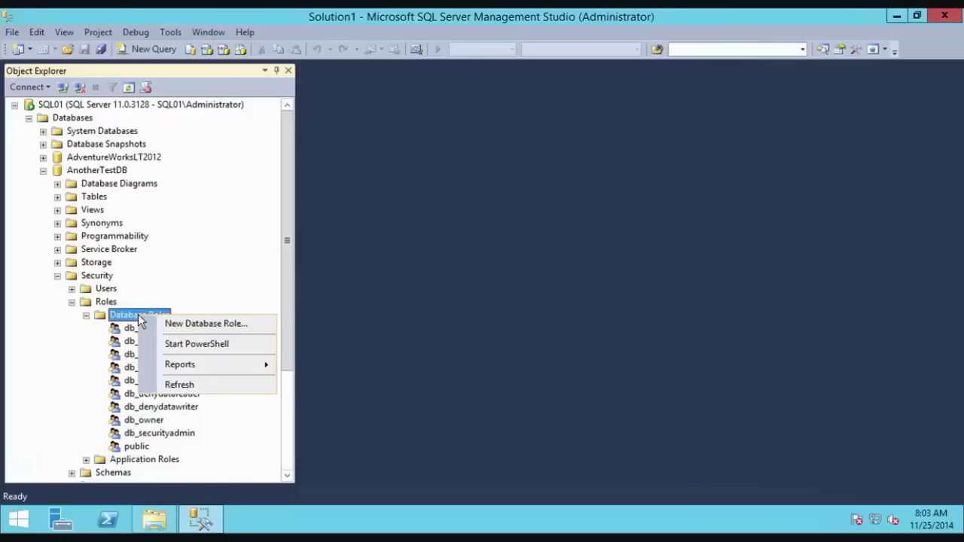
pyautogui.click(162, 323)
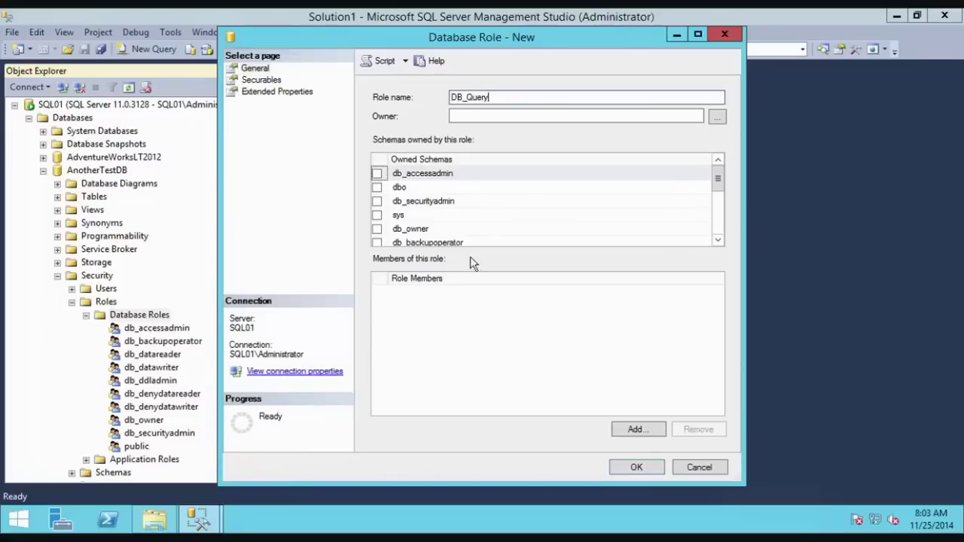
pyautogui.click(717, 241)
pyautogui.moveTo(719, 197)
pyautogui.mouseDown()
pyautogui.moveTo(718, 237)
pyautogui.moveTo(700, 193)
pyautogui.mouseUp()
# Step: Add the test login's user as DB_Query's member, after correcting an unrecognised name
pyautogui.click(636, 429)
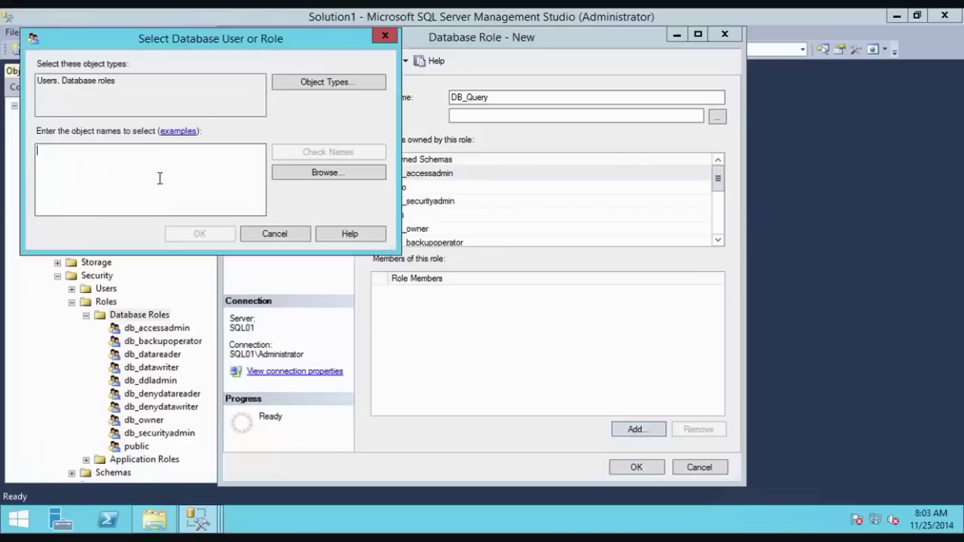
pyautogui.write('joef')
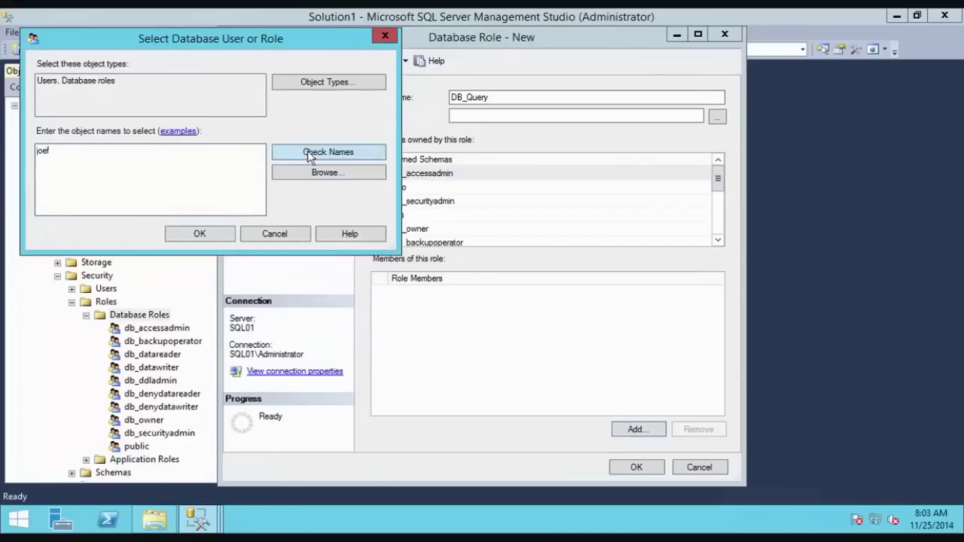
pyautogui.click(304, 152)
pyautogui.click(256, 253)
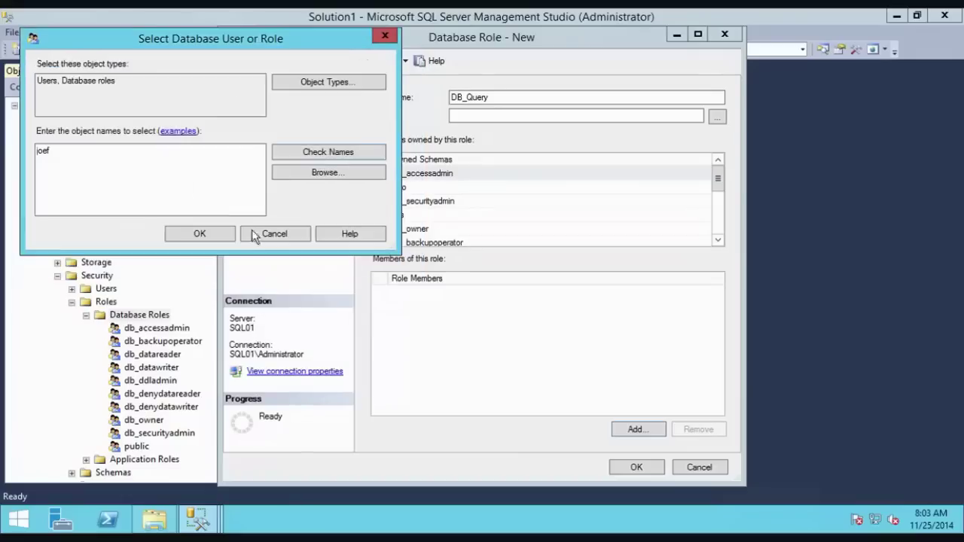
pyautogui.click(115, 162)
pyautogui.hotkey('ctrl', 'a')
pyautogui.write('m')
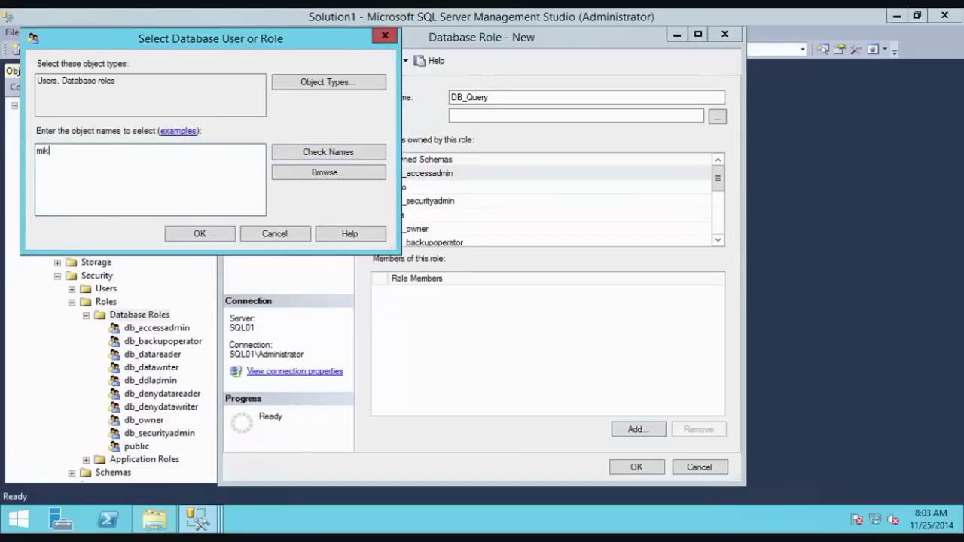
pyautogui.write('ikeb')
pyautogui.click(298, 160)
pyautogui.click(226, 237)
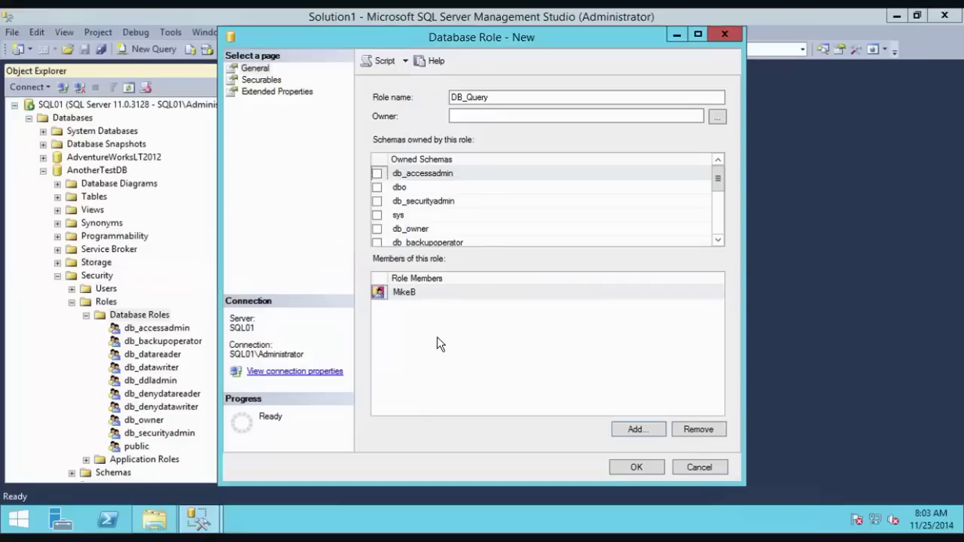
pyautogui.click(262, 80)
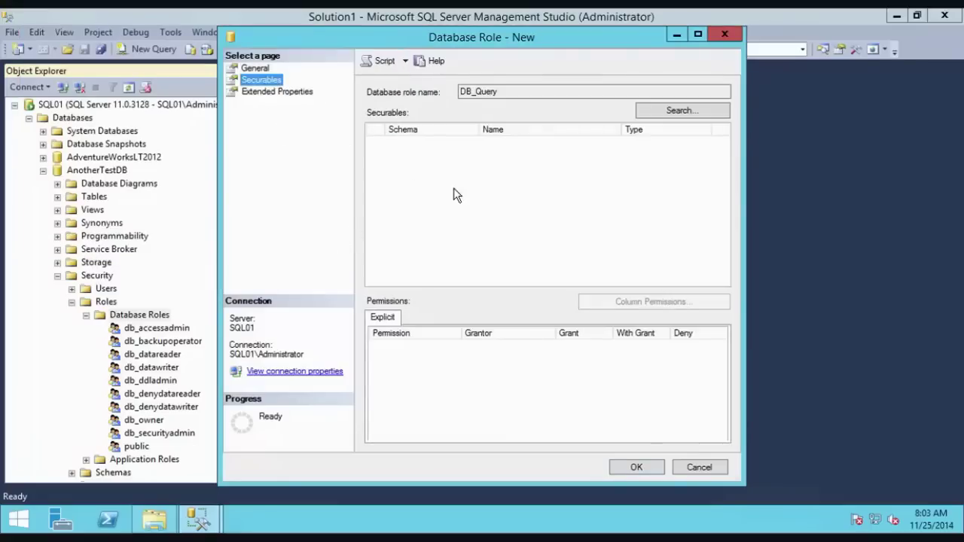
# Step: Add all objects of type Tables to DB_Query's securables
pyautogui.click(679, 111)
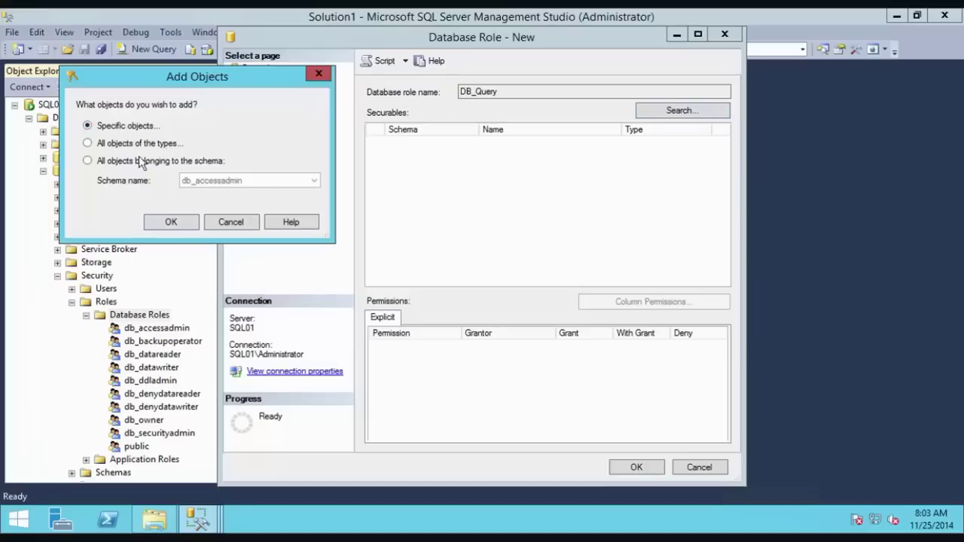
pyautogui.click(142, 146)
pyautogui.click(169, 222)
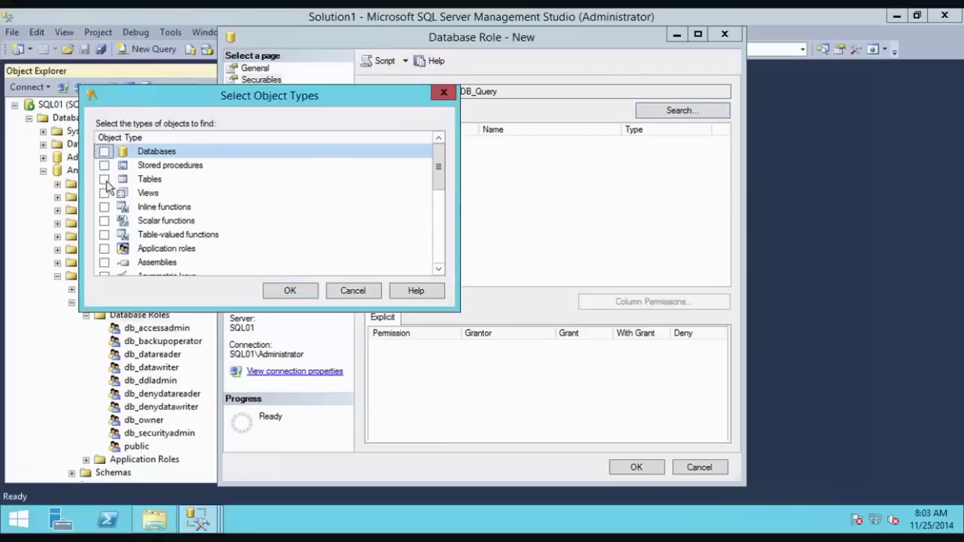
pyautogui.click(148, 182)
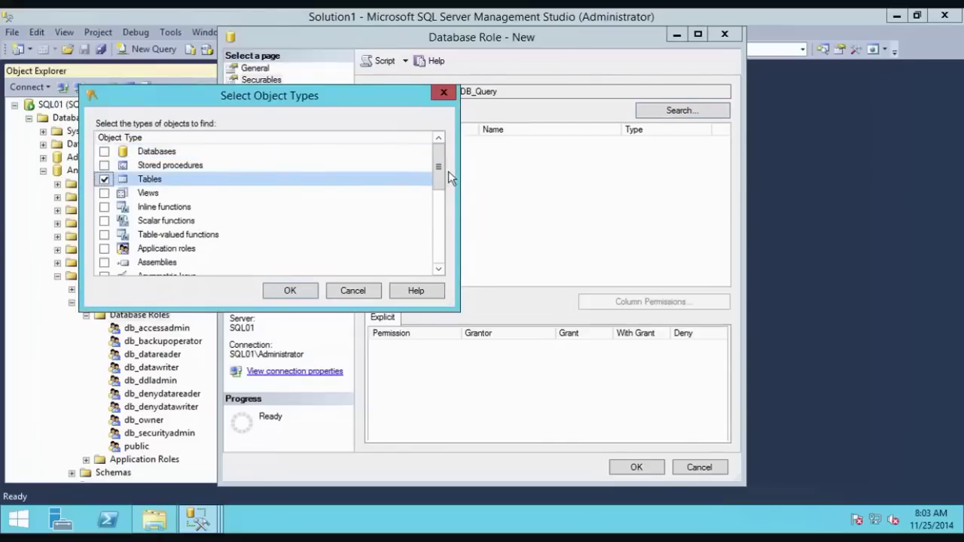
pyautogui.moveTo(439, 185); pyautogui.dragTo(446, 158)
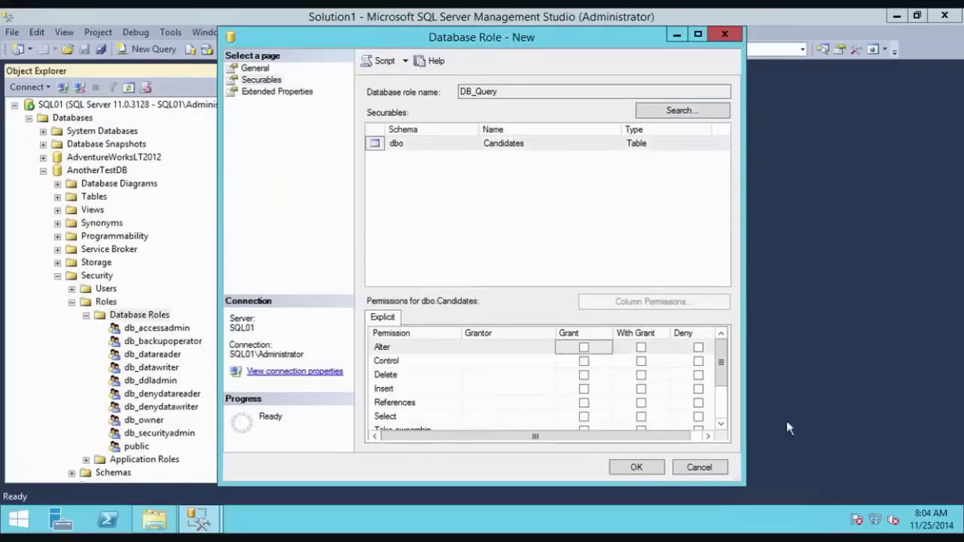
pyautogui.moveTo(680, 440); pyautogui.dragTo(625, 446)
pyautogui.click(723, 426)
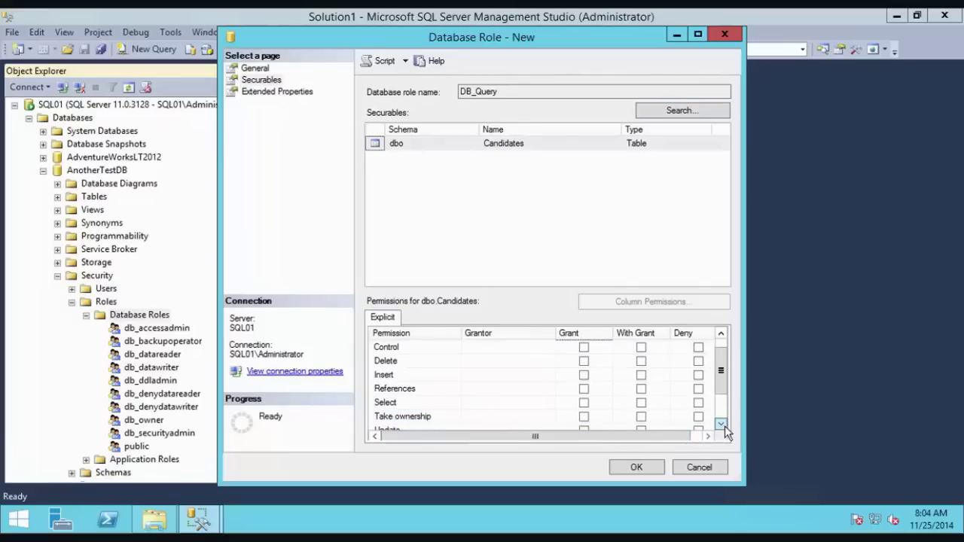
pyautogui.click(723, 425)
# Step: Grant Select and deny Delete on dbo.Candidates, then save the DB_Query role
pyautogui.scroll(1, 723, 378)
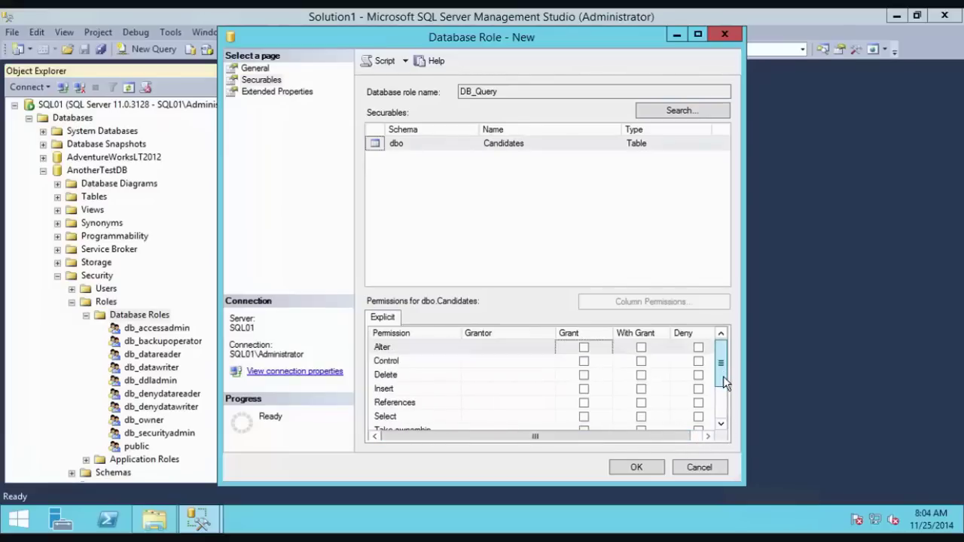
pyautogui.click(386, 377)
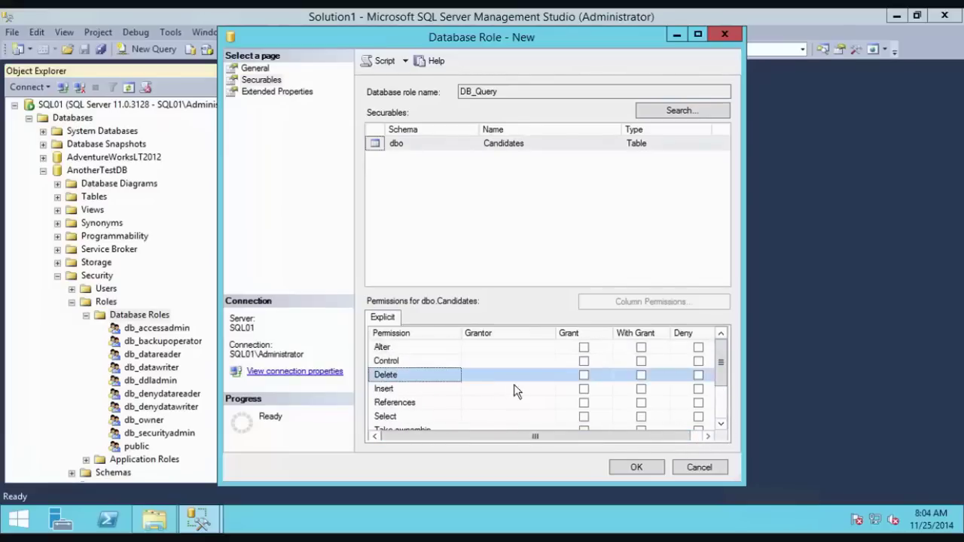
pyautogui.moveTo(723, 375)
pyautogui.mouseDown()
pyautogui.moveTo(722, 409)
pyautogui.moveTo(723, 387)
pyautogui.mouseUp()
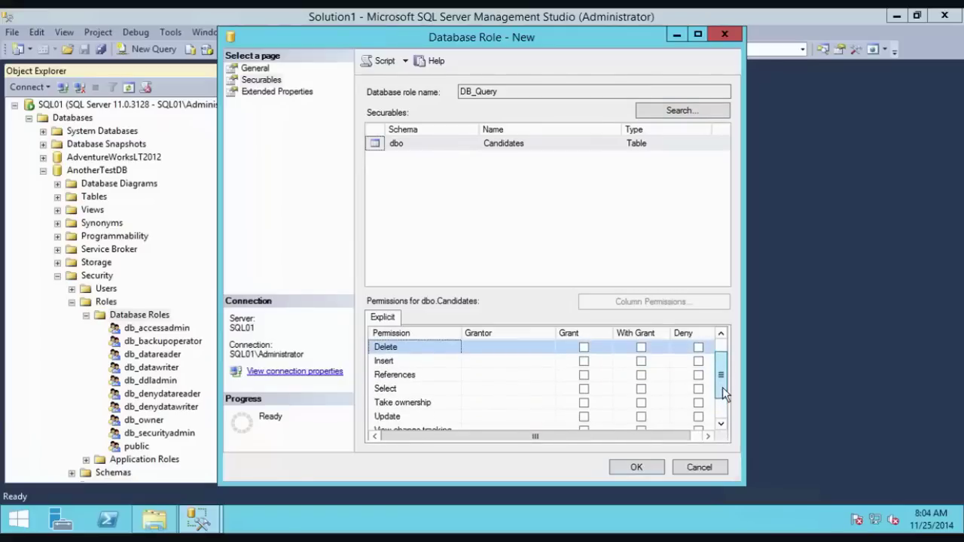
pyautogui.click(584, 389)
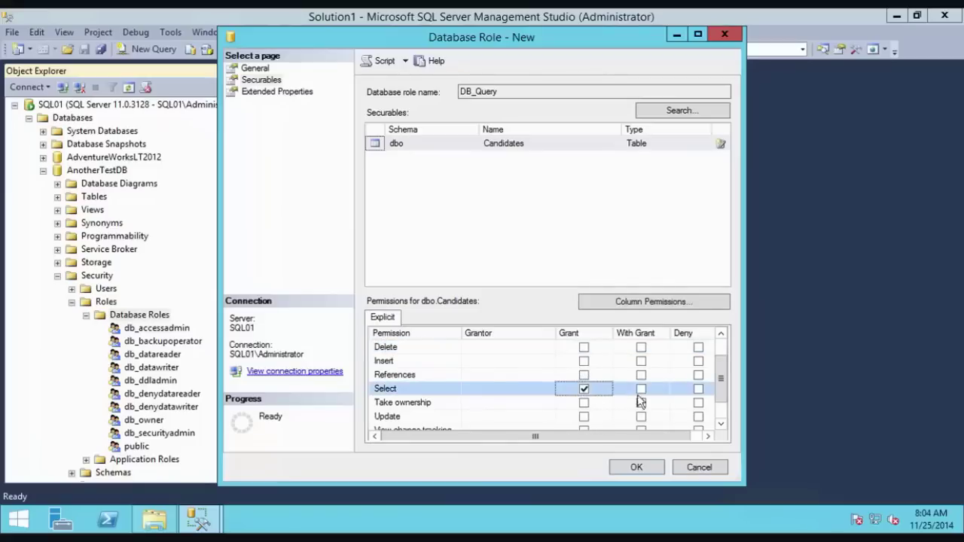
pyautogui.scroll(1, 721, 376)
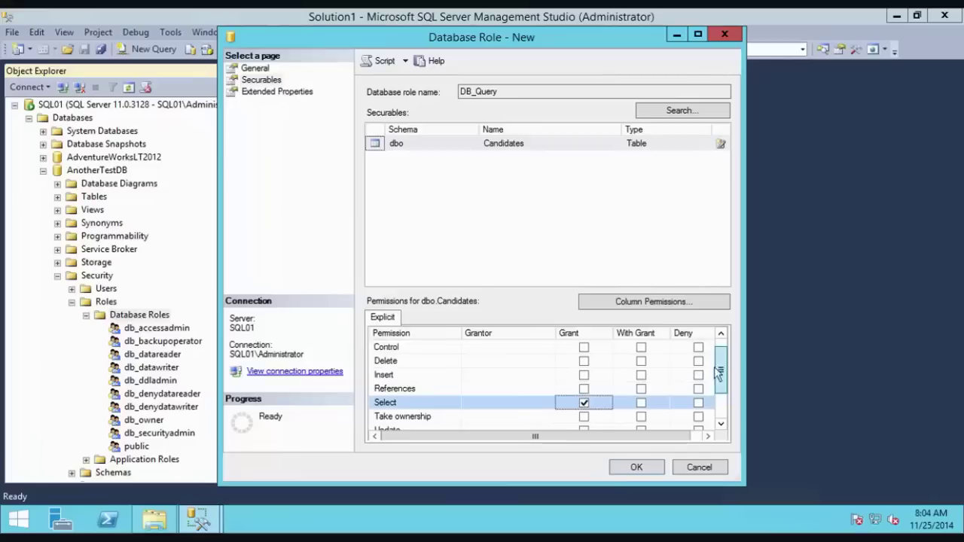
pyautogui.click(381, 363)
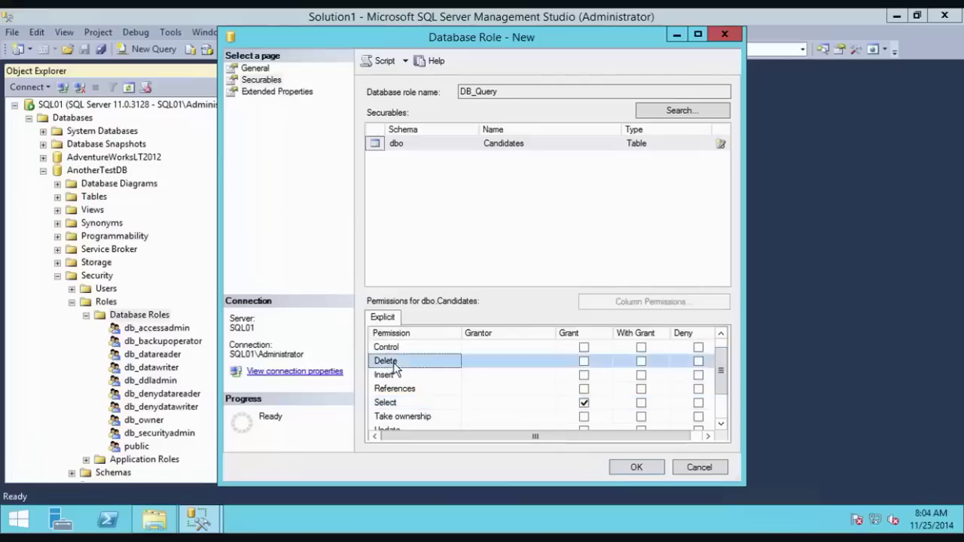
pyautogui.click(698, 361)
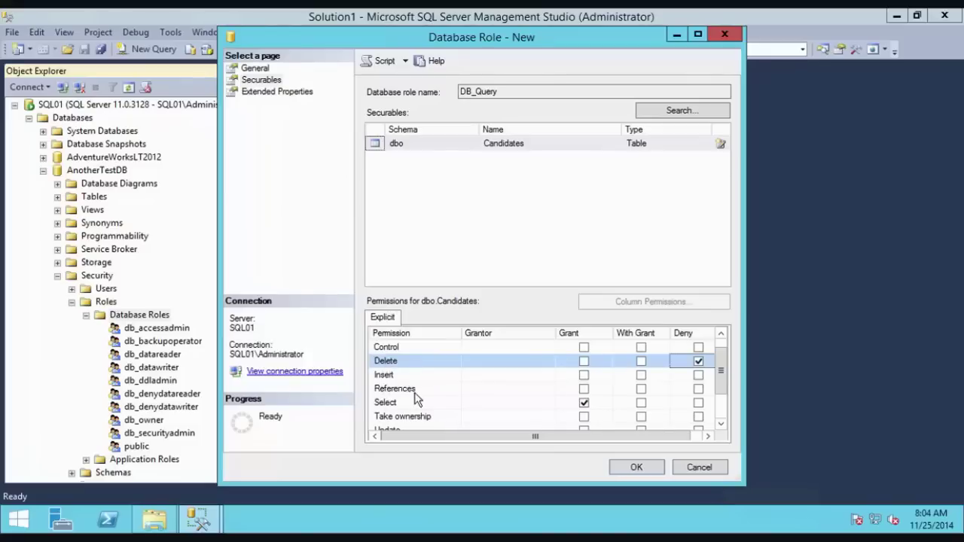
pyautogui.click(636, 467)
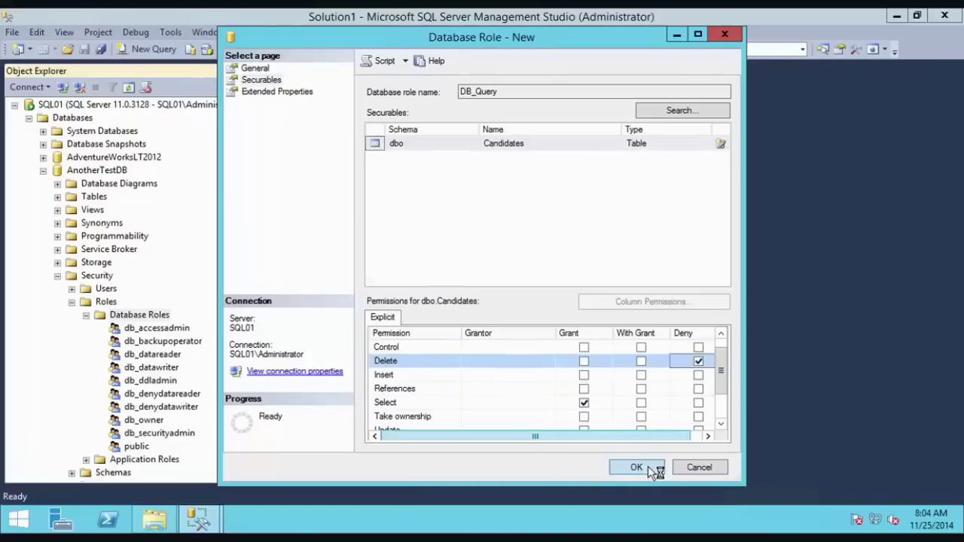
# Step: Collapse AnotherTestDB's Security folder, the Databases list and the SQL01 server tree
pyautogui.click(57, 276)
pyautogui.click(28, 118)
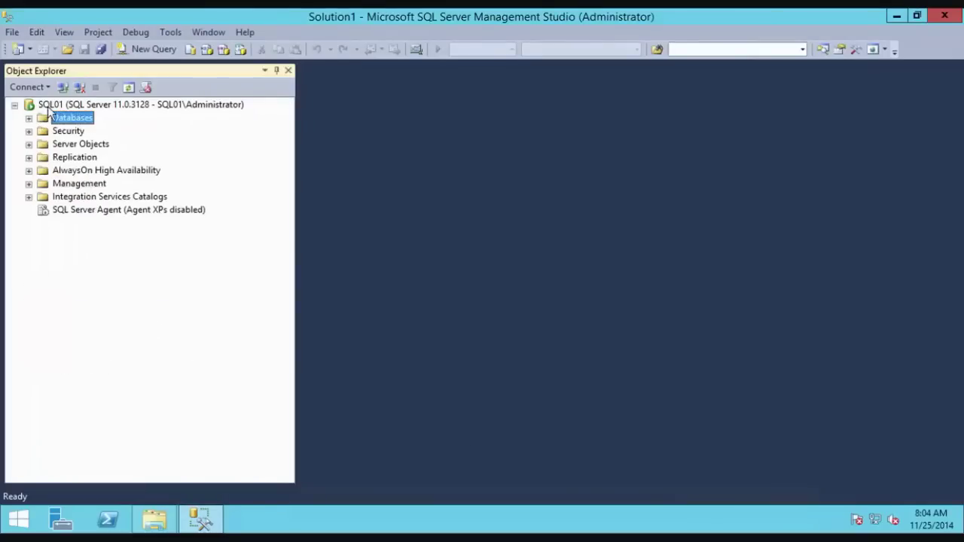
pyautogui.click(15, 104)
# Step: Connect to SQL01's Database Engine with SQL Server Authentication, entering the test login's password
pyautogui.click(28, 87)
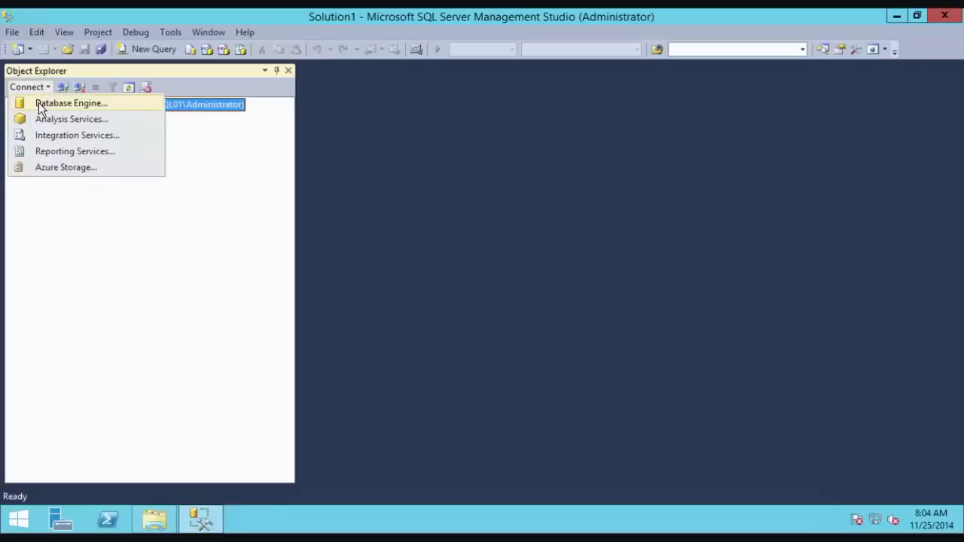
pyautogui.click(38, 101)
pyautogui.click(465, 198)
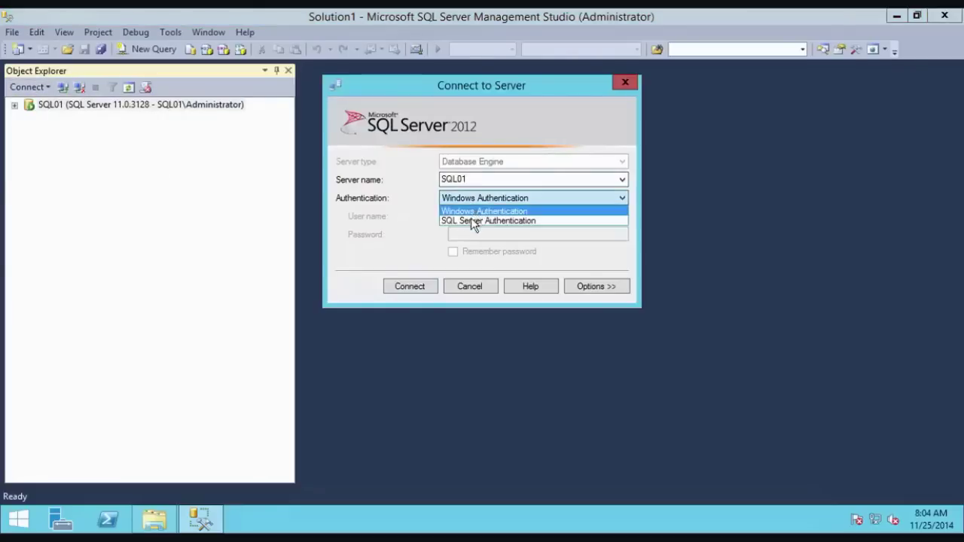
pyautogui.click(471, 218)
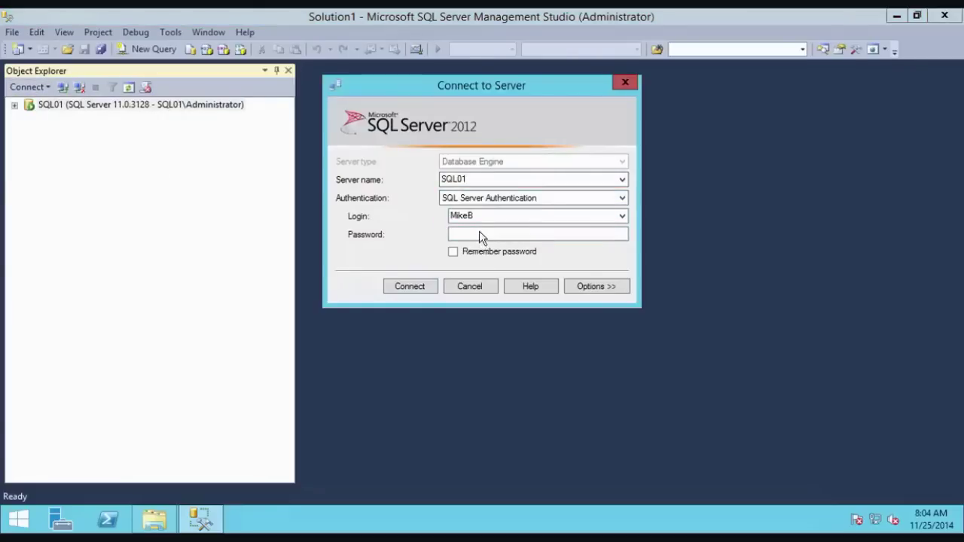
pyautogui.click(480, 232)
pyautogui.write('****')
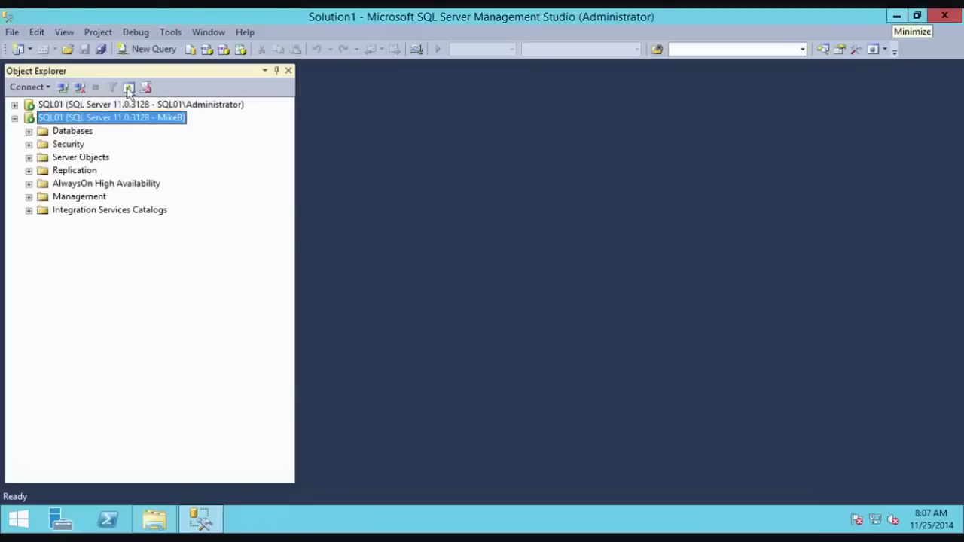
# Step: As the test login, run SELECT * FROM Candidates on AnotherTestDB in a new query
pyautogui.click(28, 131)
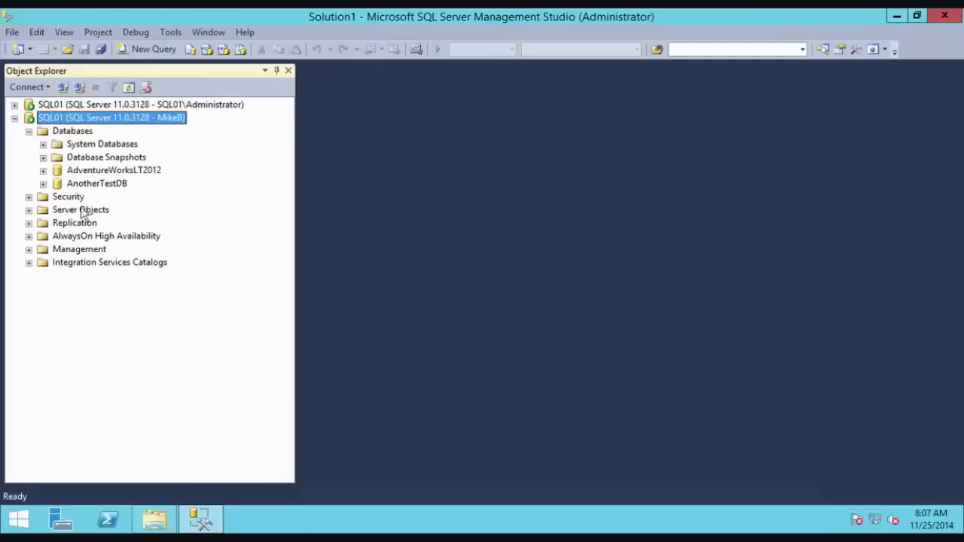
pyautogui.click(107, 184)
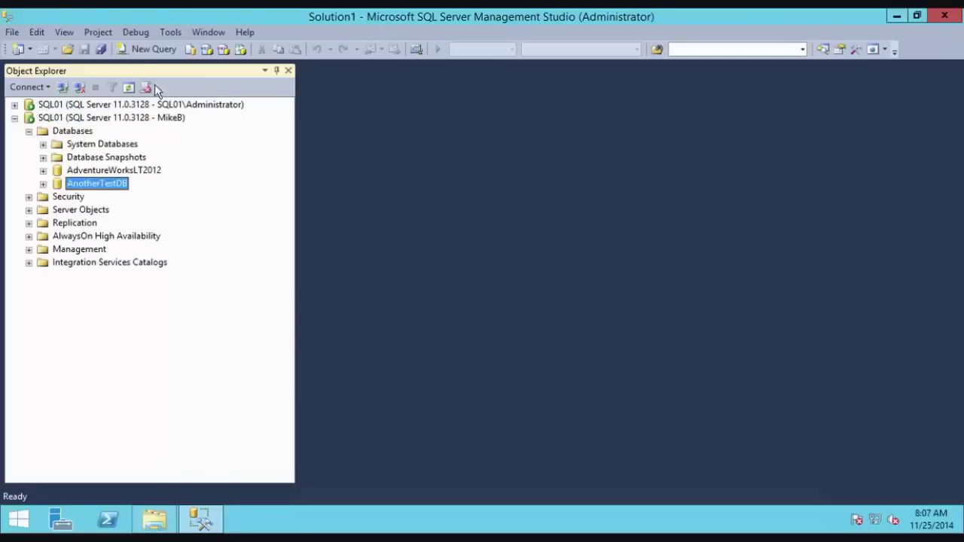
pyautogui.click(43, 184)
pyautogui.click(58, 210)
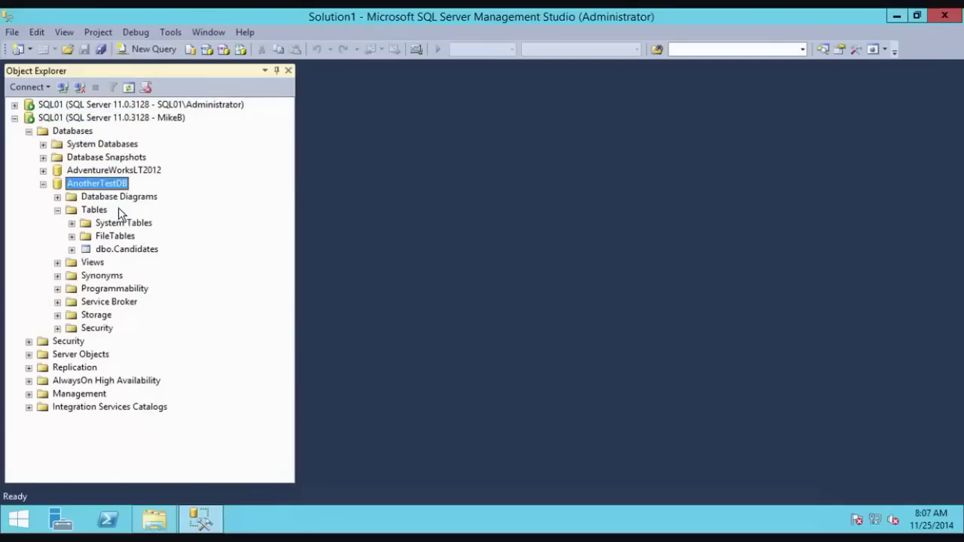
pyautogui.click(154, 49)
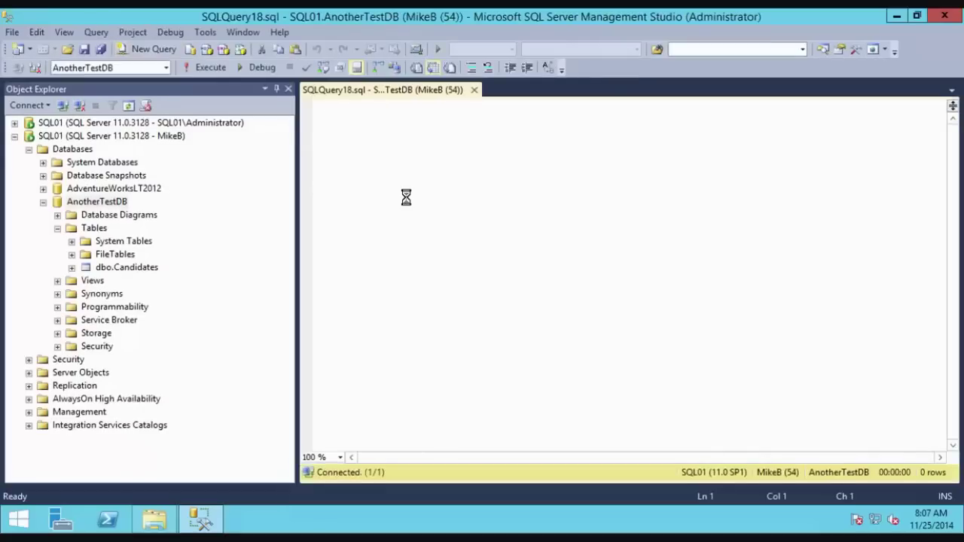
pyautogui.write('SELECT * ')
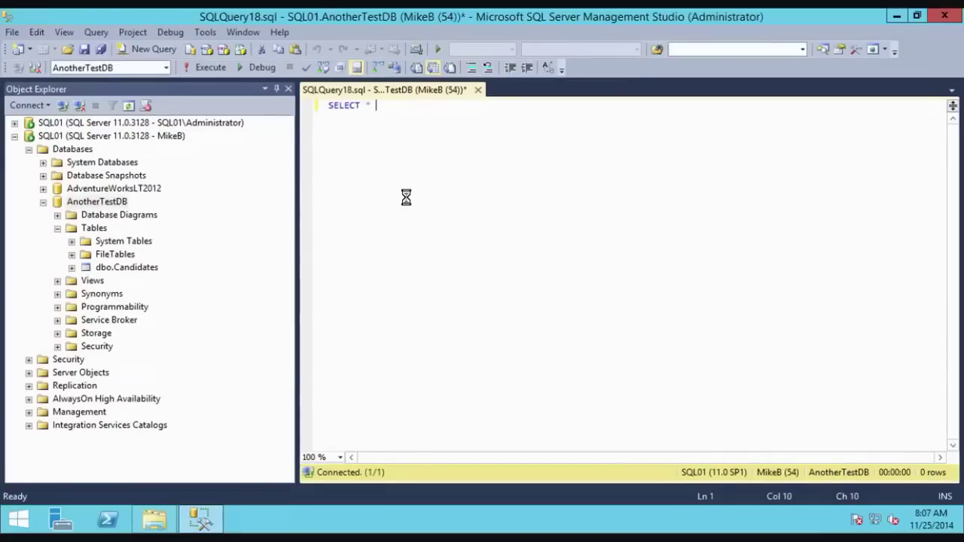
pyautogui.write('FROM CA')
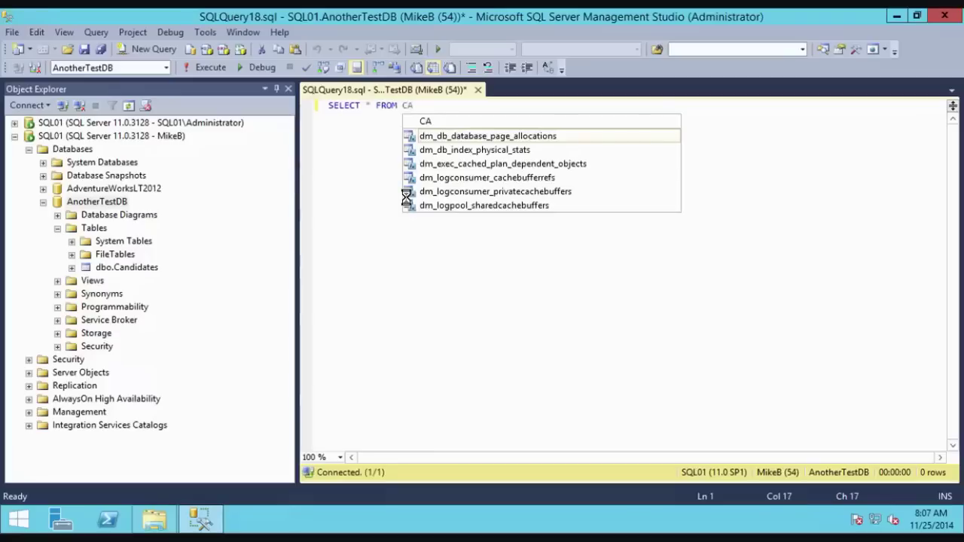
pyautogui.write('nd')
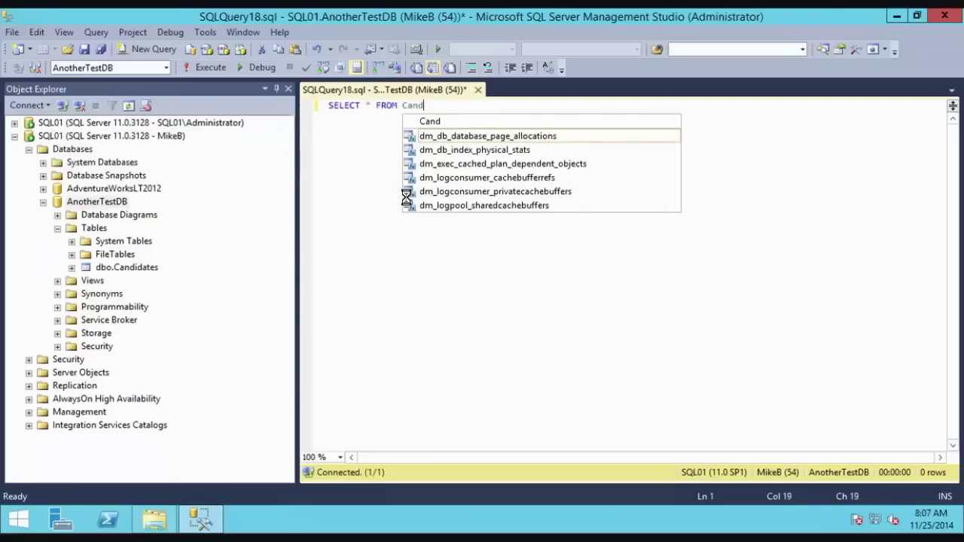
pyautogui.write('idates')
pyautogui.press('F5')
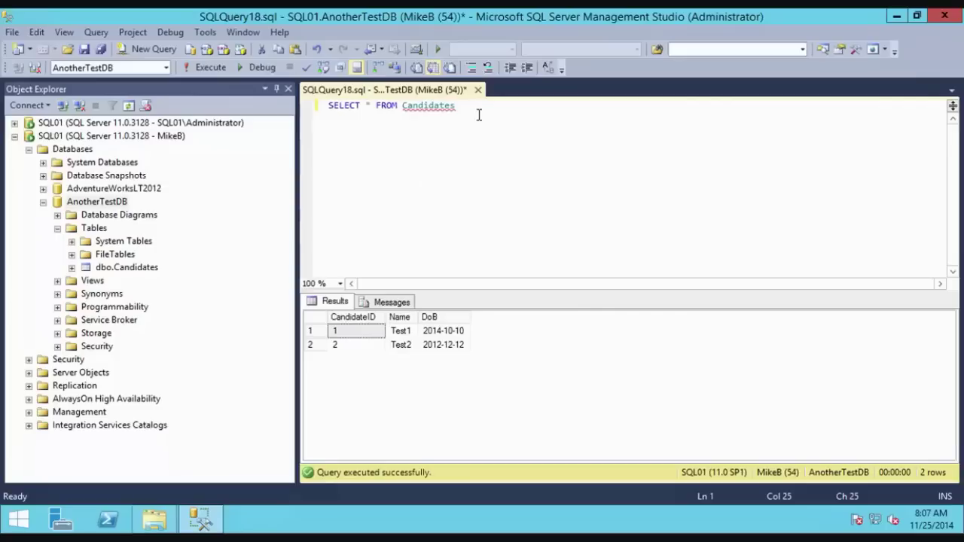
pyautogui.press('Return')
pyautogui.press('Return')
# Step: Run DELETE from candidates as the test login and get the DELETE permission-denied error
pyautogui.write('DE')
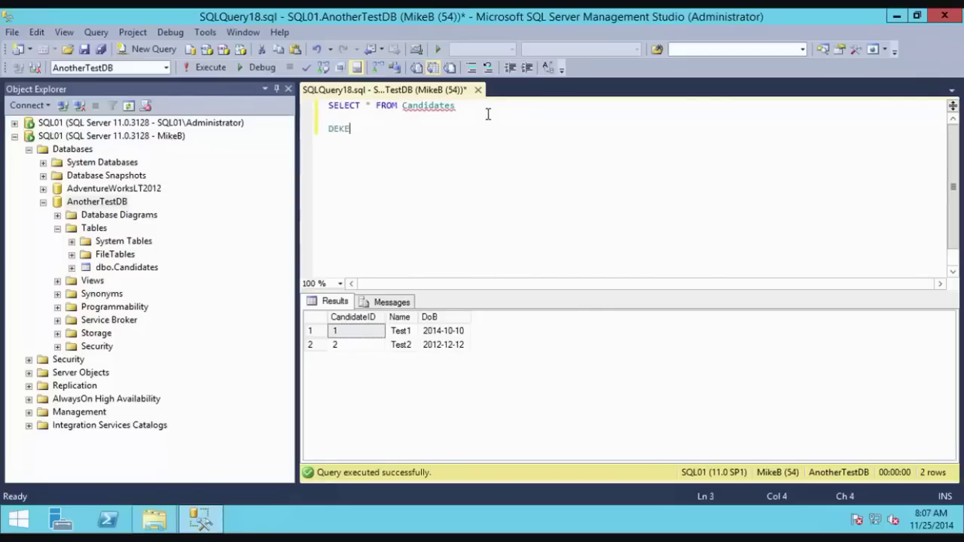
pyautogui.write('LETE from can')
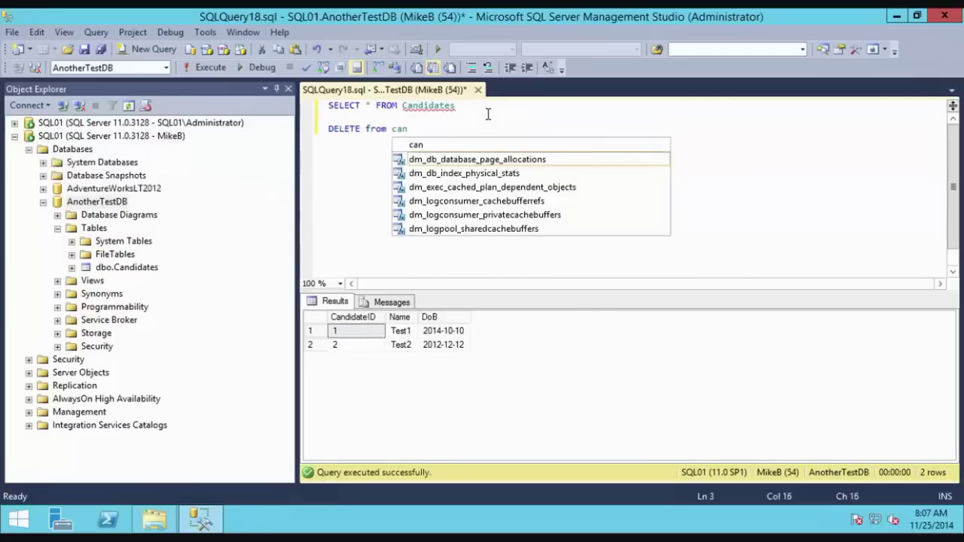
pyautogui.write('didates')
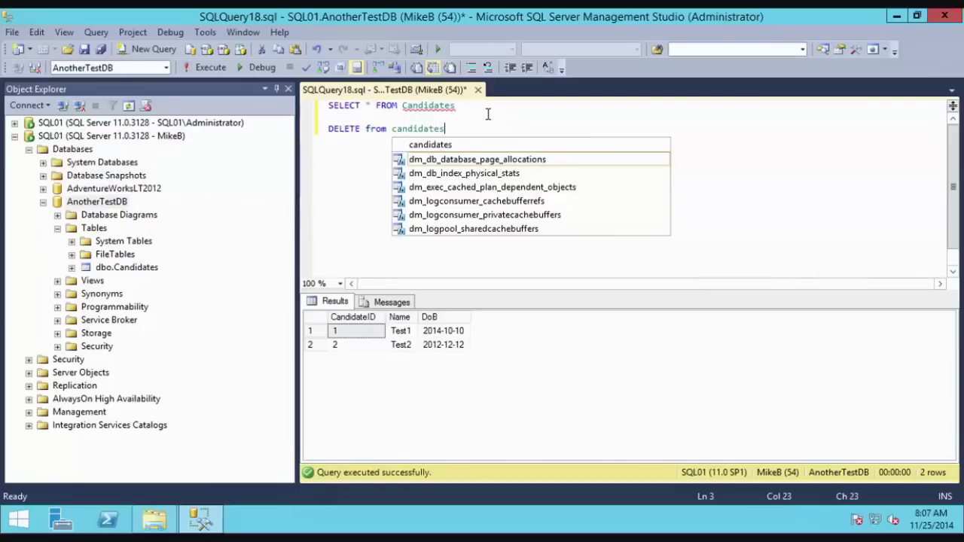
pyautogui.hotkey('shift', 'Home')
pyautogui.press('F5')
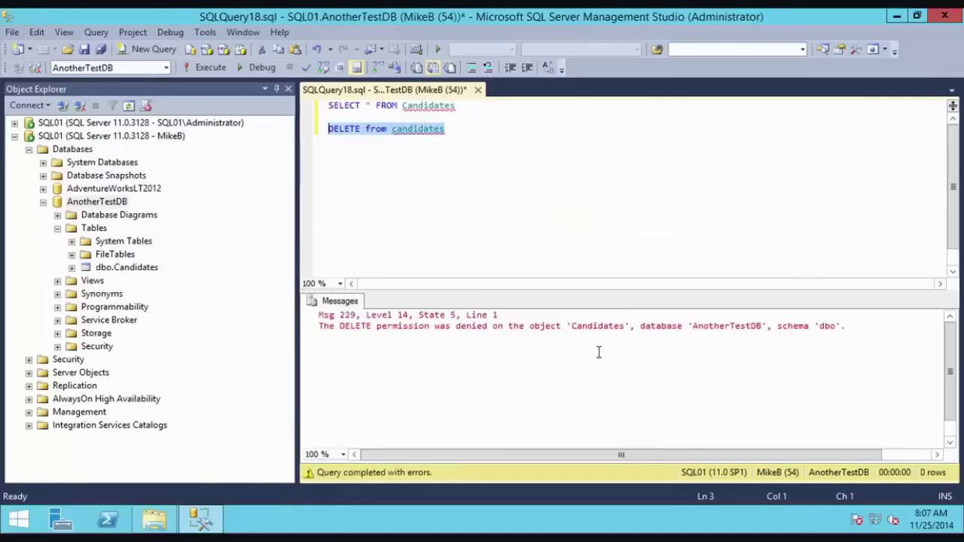
pyautogui.moveTo(318, 326); pyautogui.dragTo(856, 325)
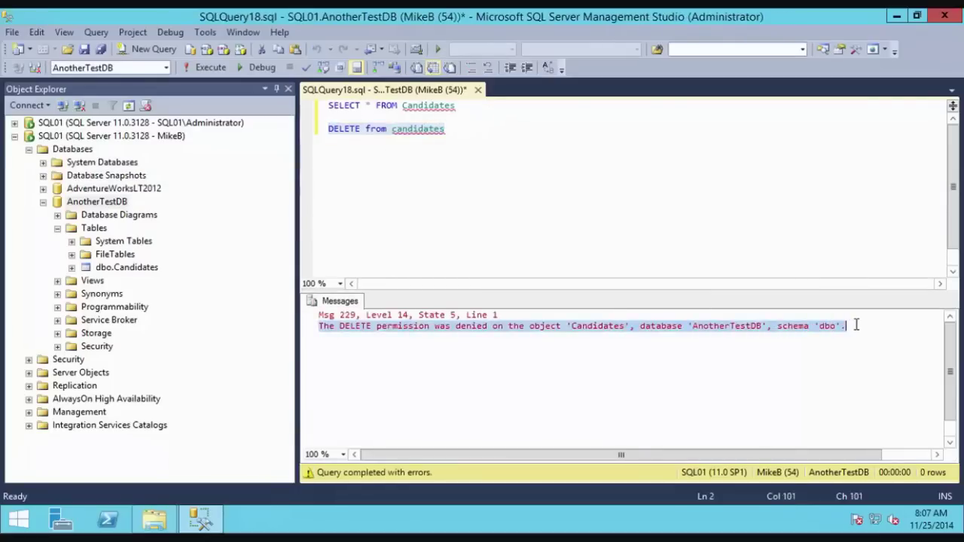
# Step: Rerun the SELECT, still returning two rows, and the DELETE, which is denied again
pyautogui.click(481, 107)
pyautogui.hotkey('shift', 'Home')
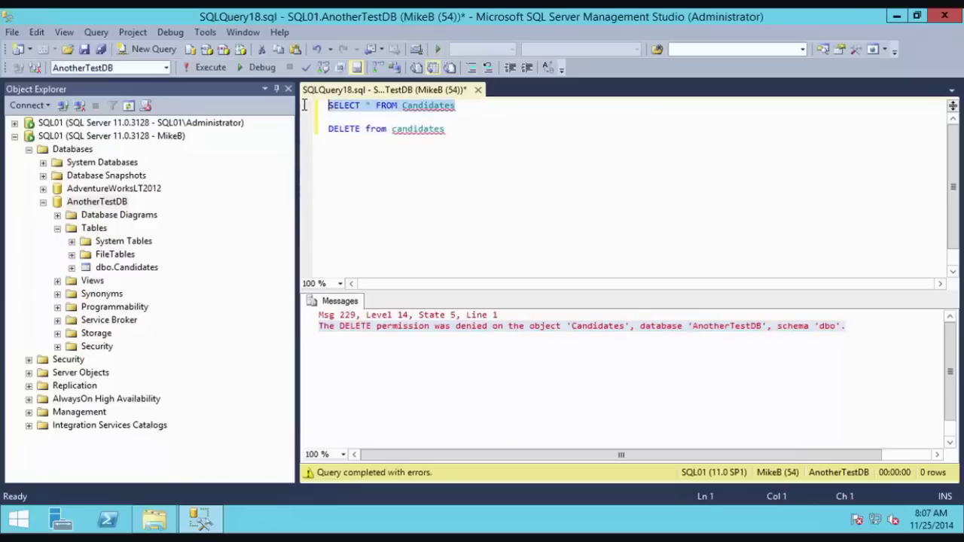
pyautogui.press('F5')
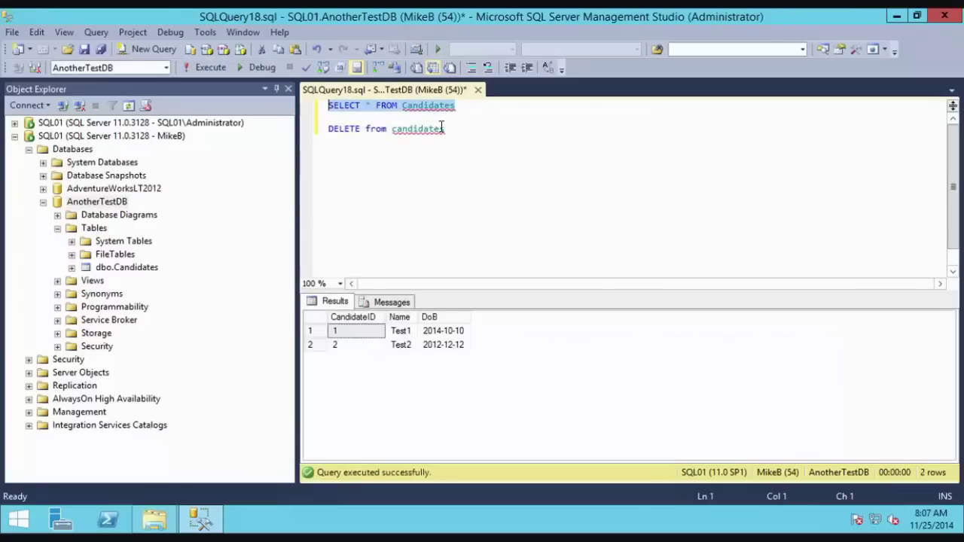
pyautogui.click(471, 131)
pyautogui.hotkey('shift', 'Home')
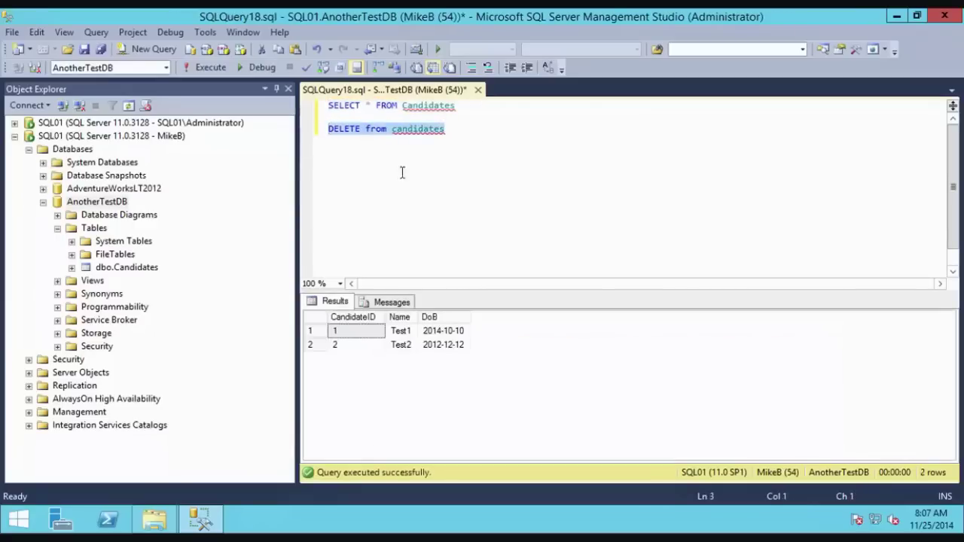
pyautogui.press('F5')
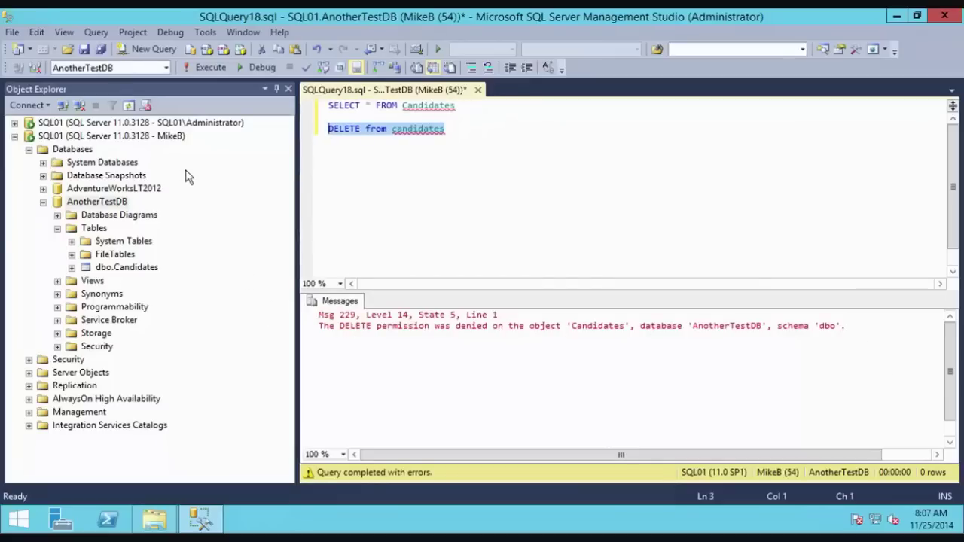
pyautogui.click(205, 123)
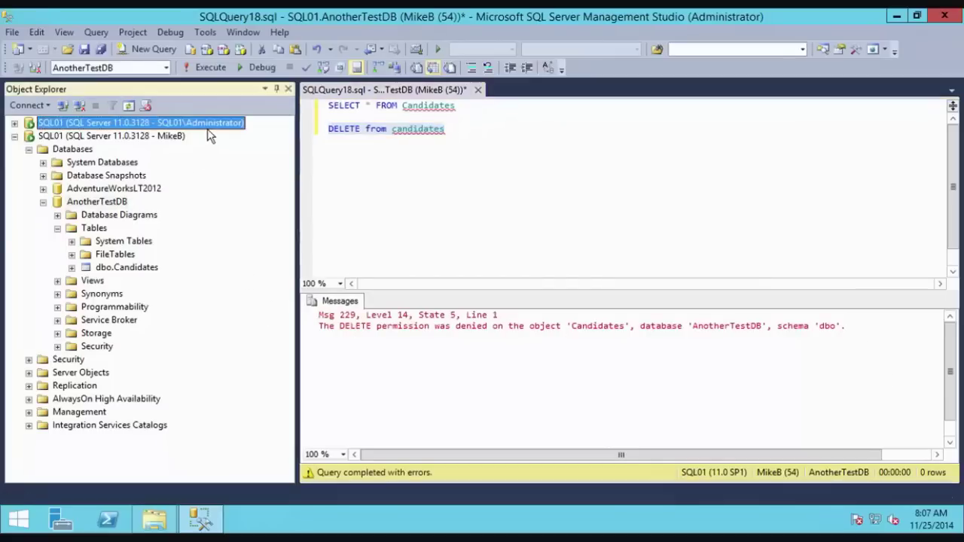
# Step: Copy the SELECT into a new Administrator query and run it against AnotherTestDB
pyautogui.click(150, 49)
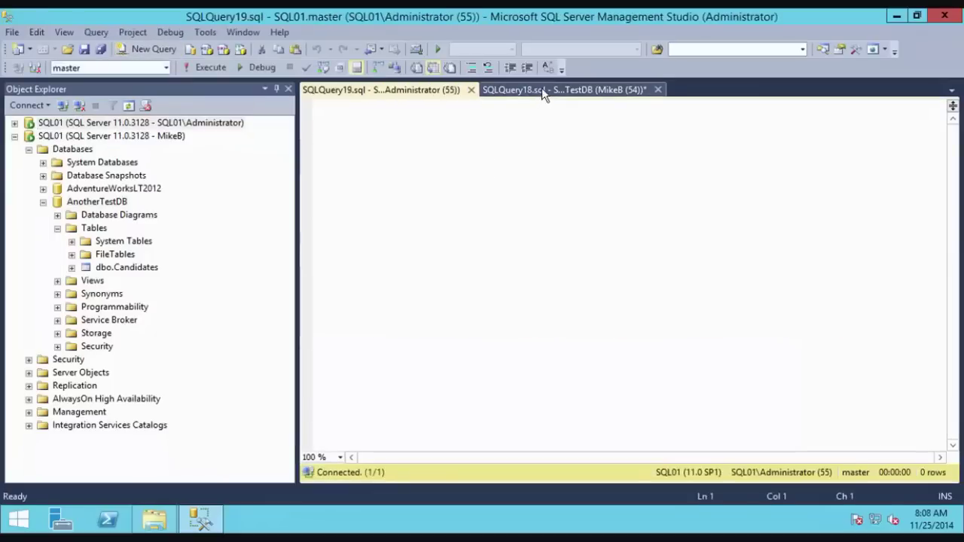
pyautogui.click(542, 89)
pyautogui.tripleClick(452, 106)
pyautogui.hotkey('ctrl', 'c')
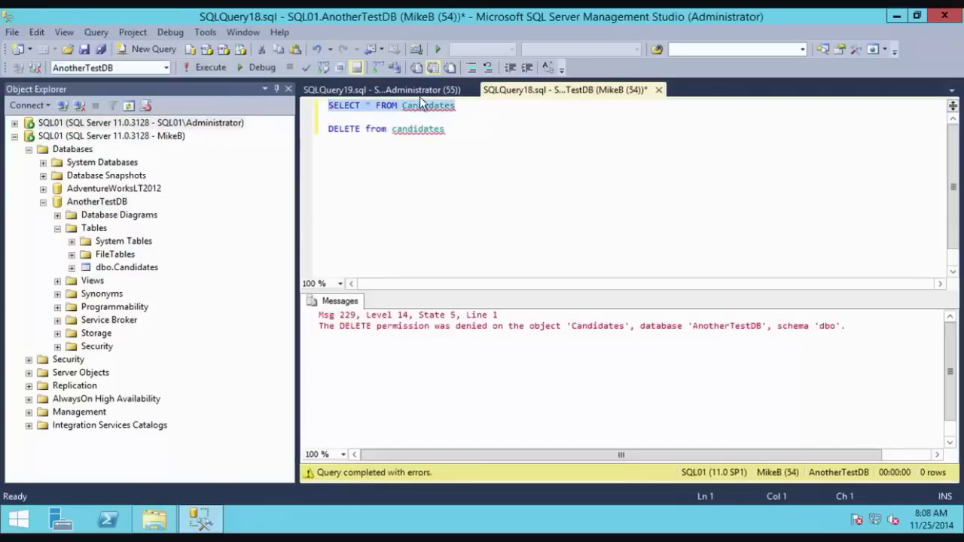
pyautogui.hotkey('ctrl', 'Tab')
pyautogui.hotkey('ctrl', 'v')
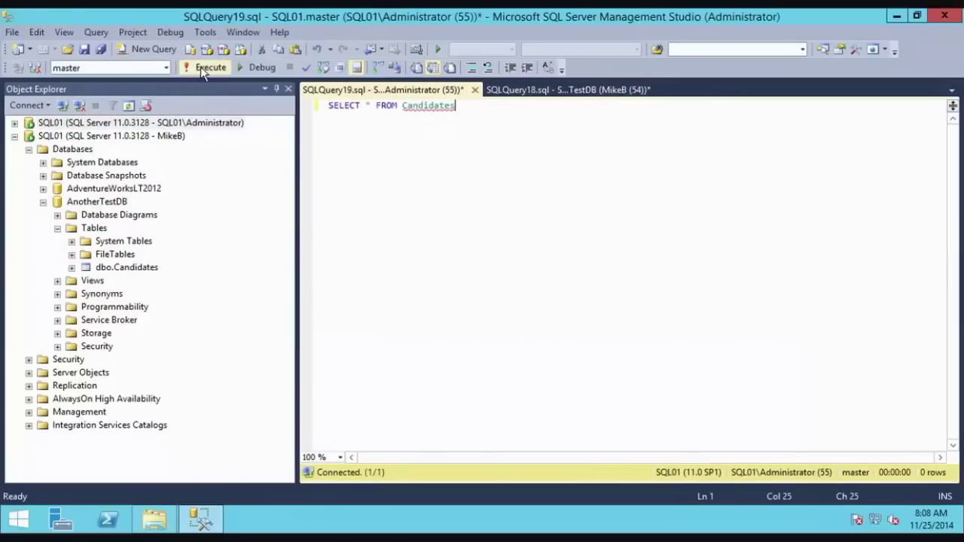
pyautogui.click(200, 66)
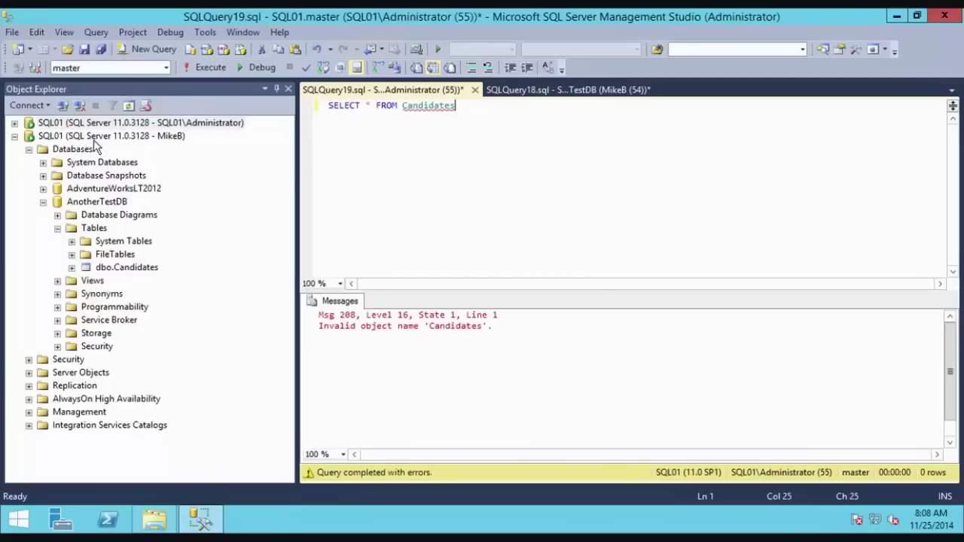
pyautogui.click(166, 68)
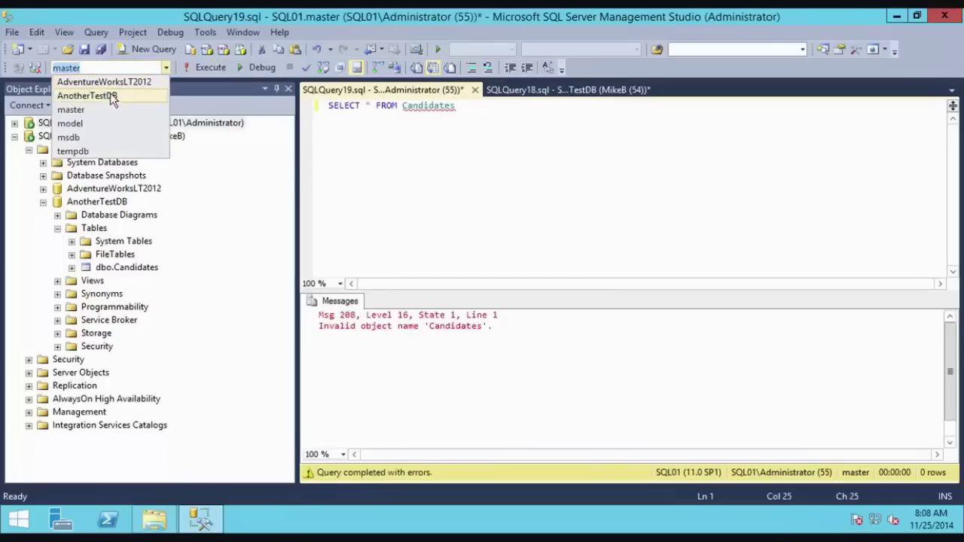
pyautogui.click(111, 95)
pyautogui.click(386, 107)
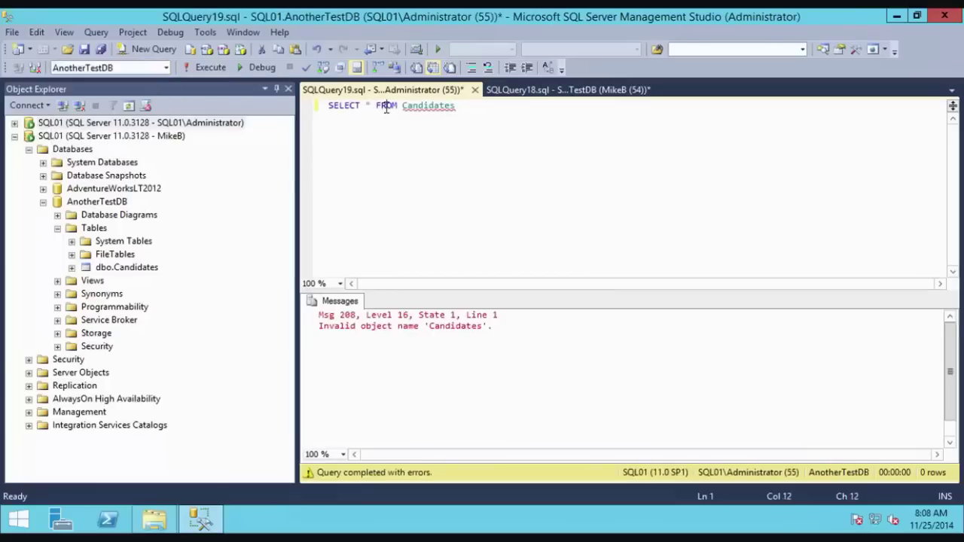
pyautogui.click(204, 67)
# Step: Paste DELETE from candidates into the Administrator query and run it, deleting 2 rows
pyautogui.click(517, 92)
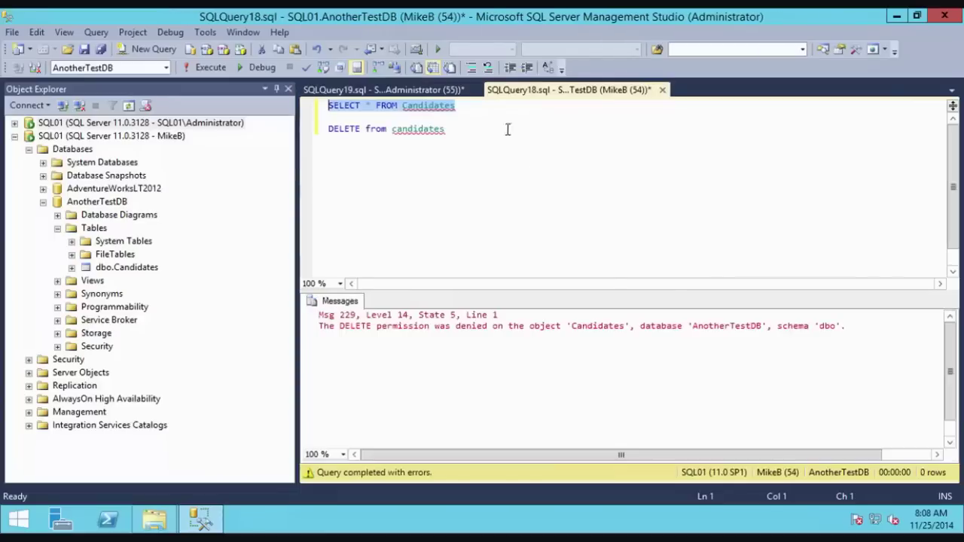
pyautogui.moveTo(451, 129); pyautogui.dragTo(269, 134)
pyautogui.hotkey('ctrl', 'c')
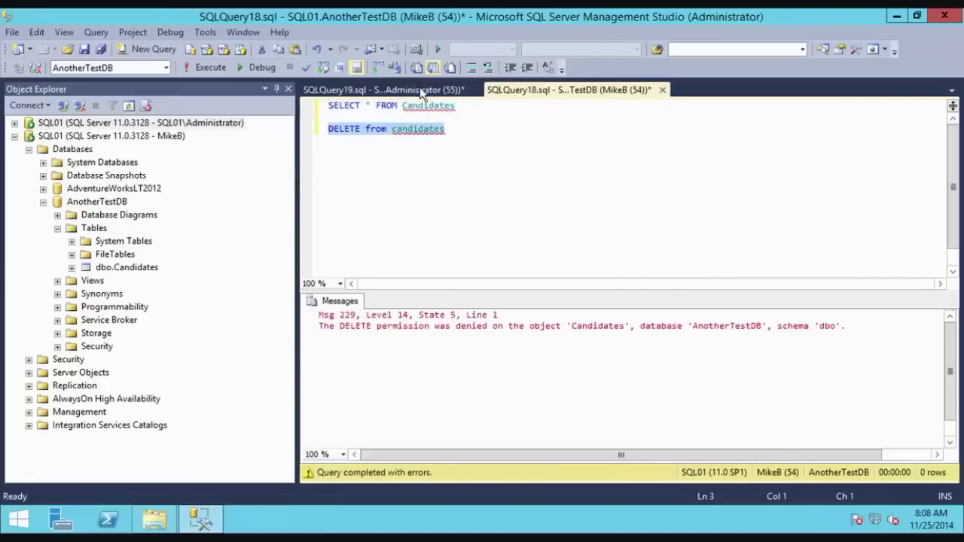
pyautogui.click(421, 91)
pyautogui.press('Return')
pyautogui.press('Return')
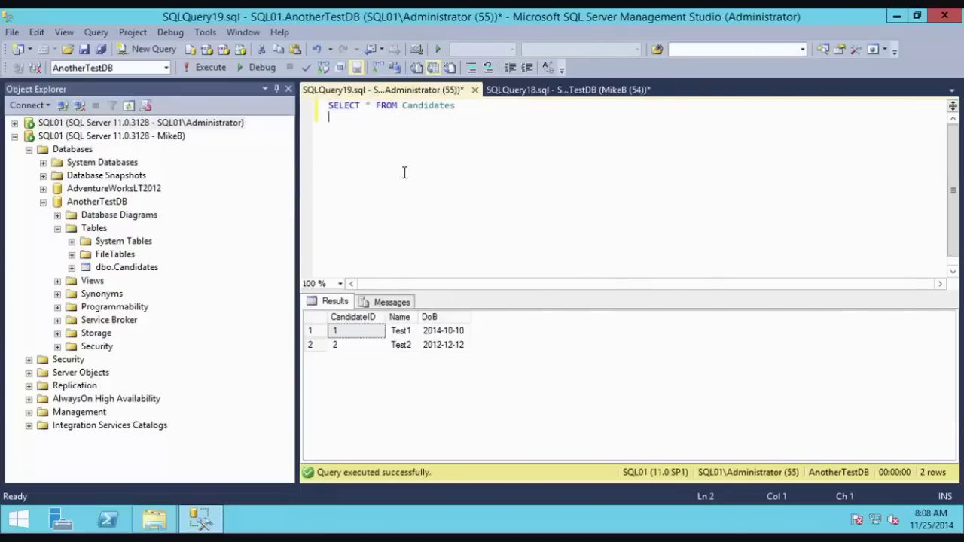
pyautogui.hotkey('ctrl', 'v')
pyautogui.moveTo(467, 131); pyautogui.dragTo(294, 142)
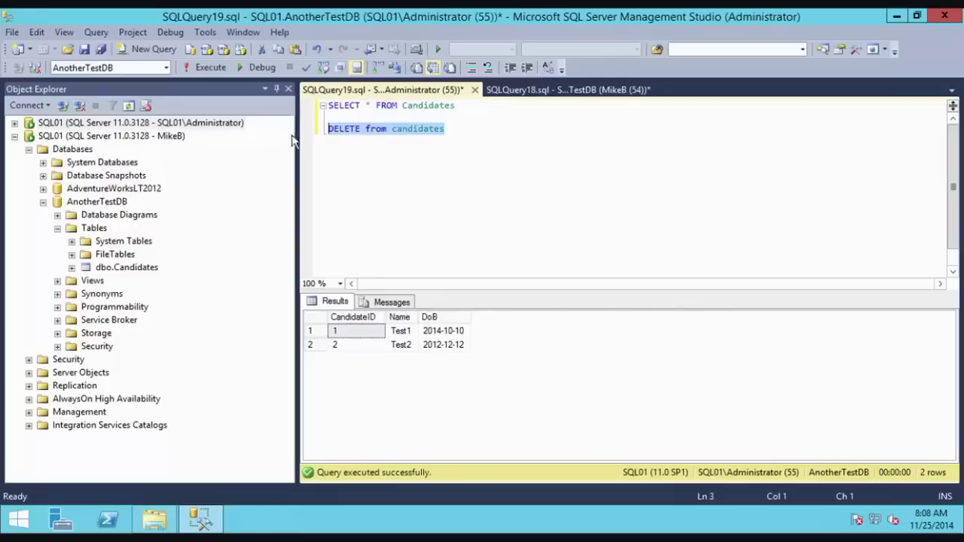
pyautogui.click(210, 72)
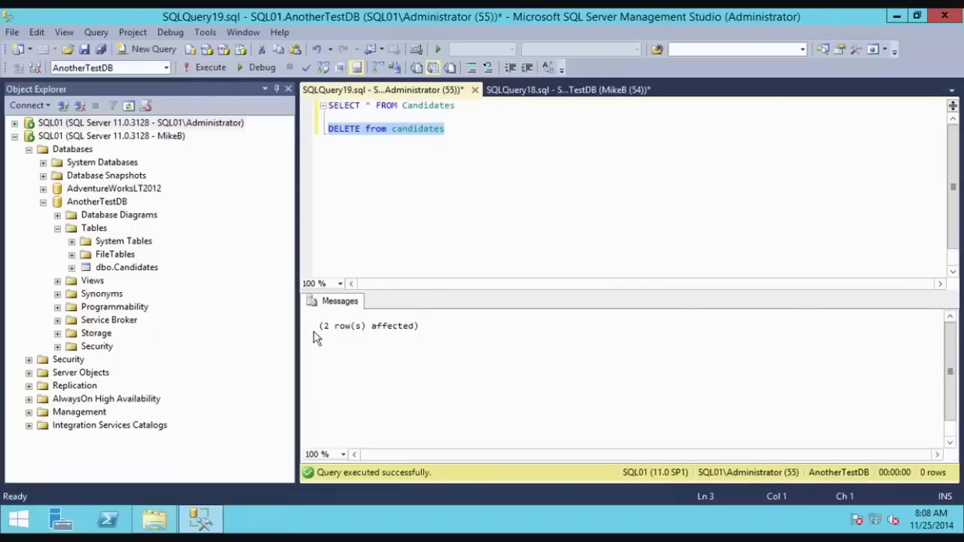